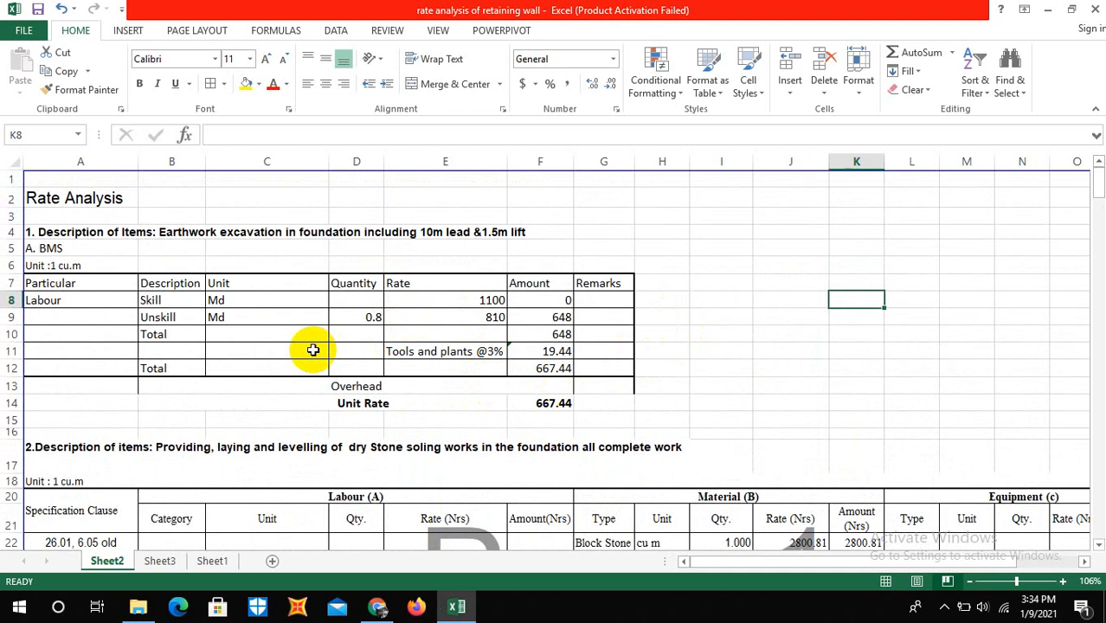
Review the retaining wall rate analysis tables on Sheet2, from earthwork excavation (item 1) to the 50mm thick 1:2:4 screeding work (item 7)
scroll(314, 350, "down", 2)
scroll(309, 338, "up", 2)
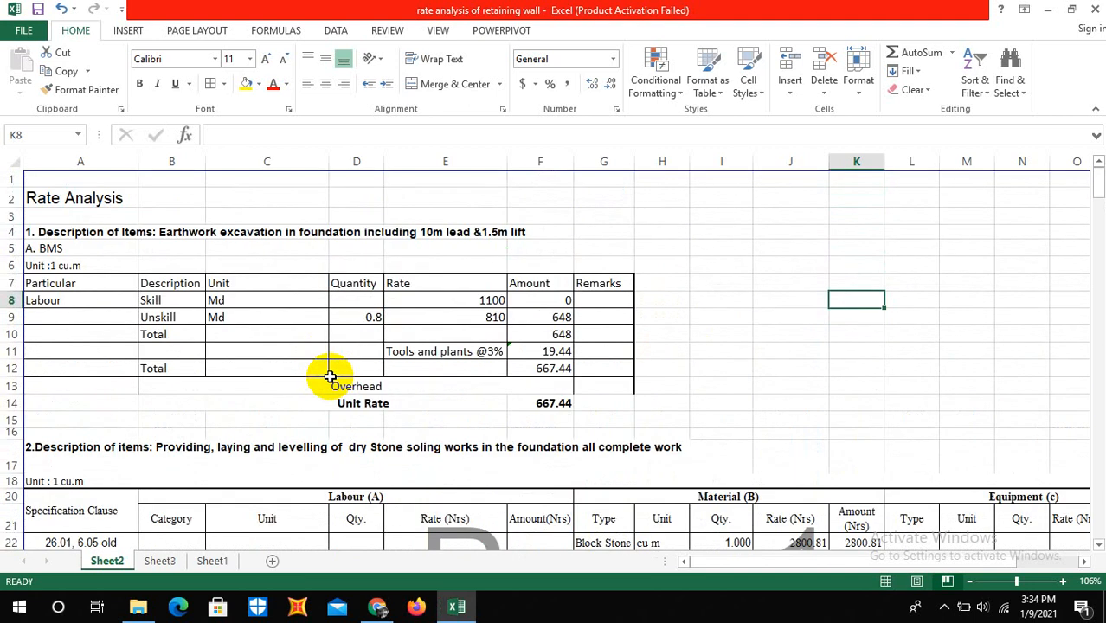
scroll(353, 366, "down", 1)
scroll(368, 373, "up", 1)
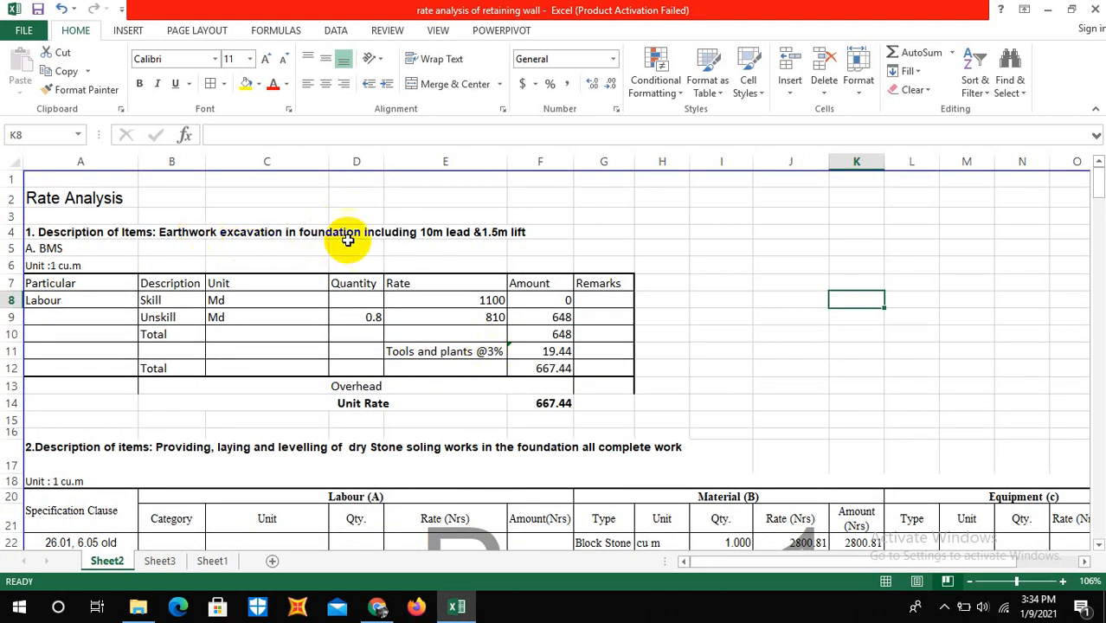
scroll(353, 242, "down", 1)
scroll(260, 385, "down", 7)
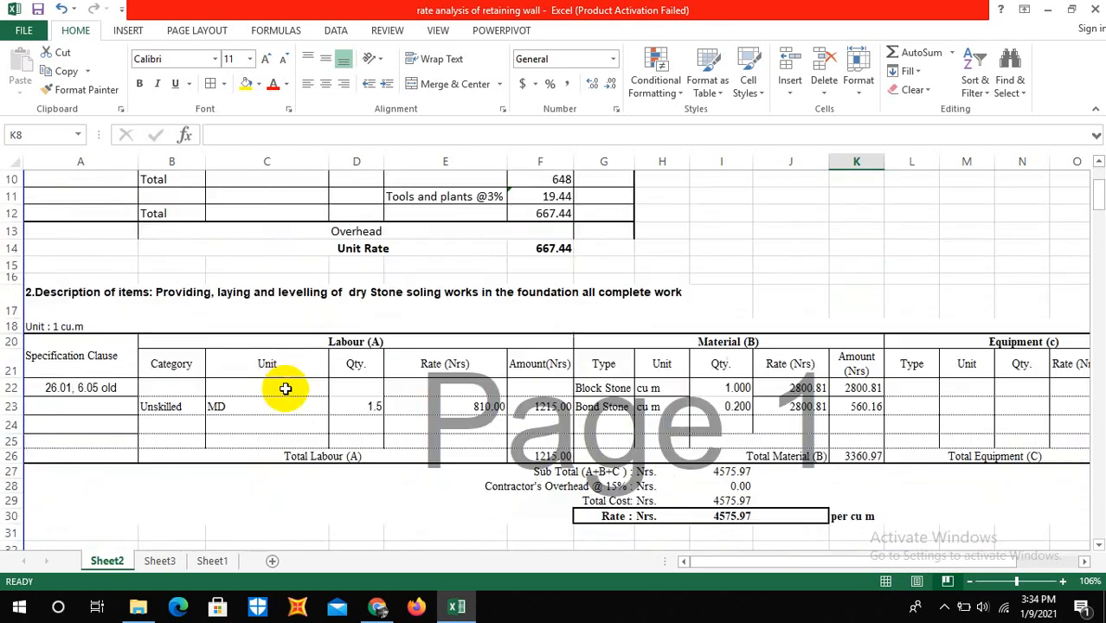
scroll(292, 378, "down", 10)
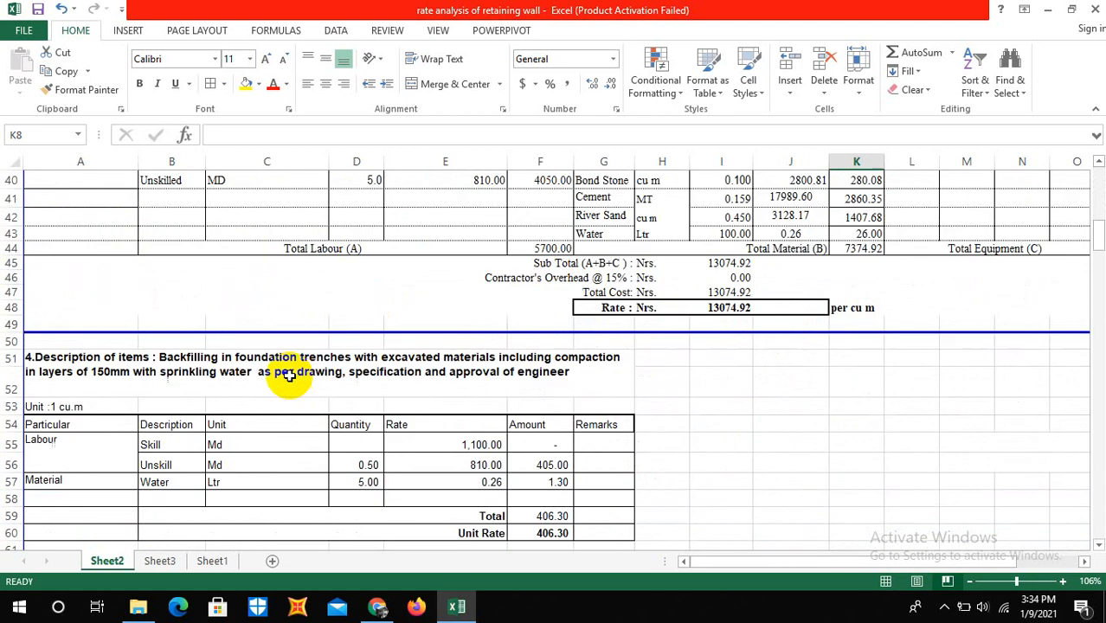
scroll(290, 378, "down", 2)
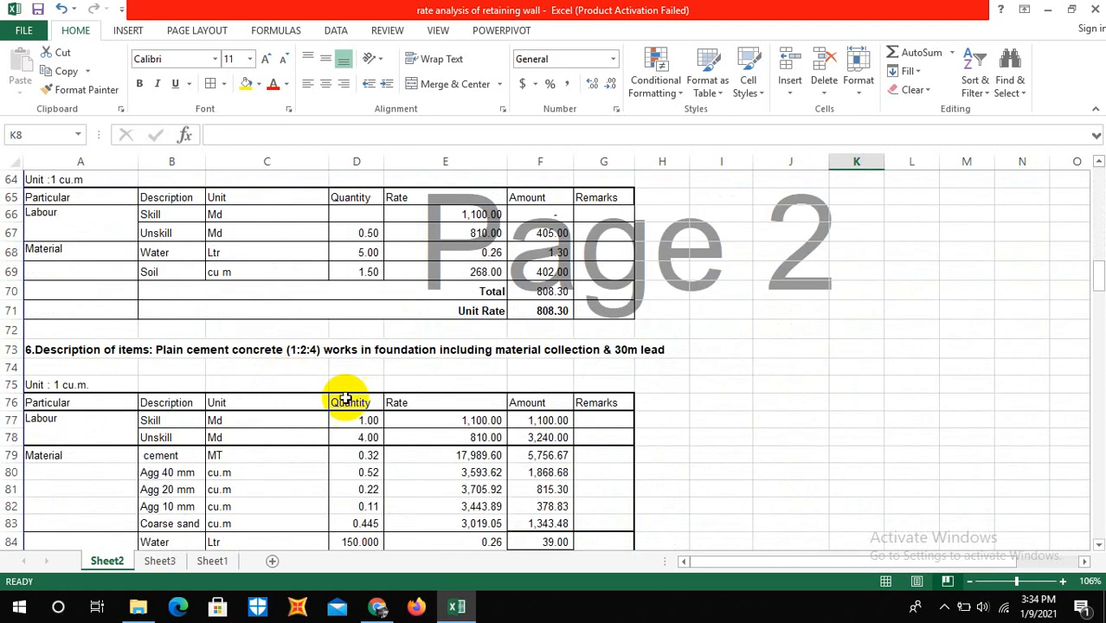
scroll(292, 358, "up", 3)
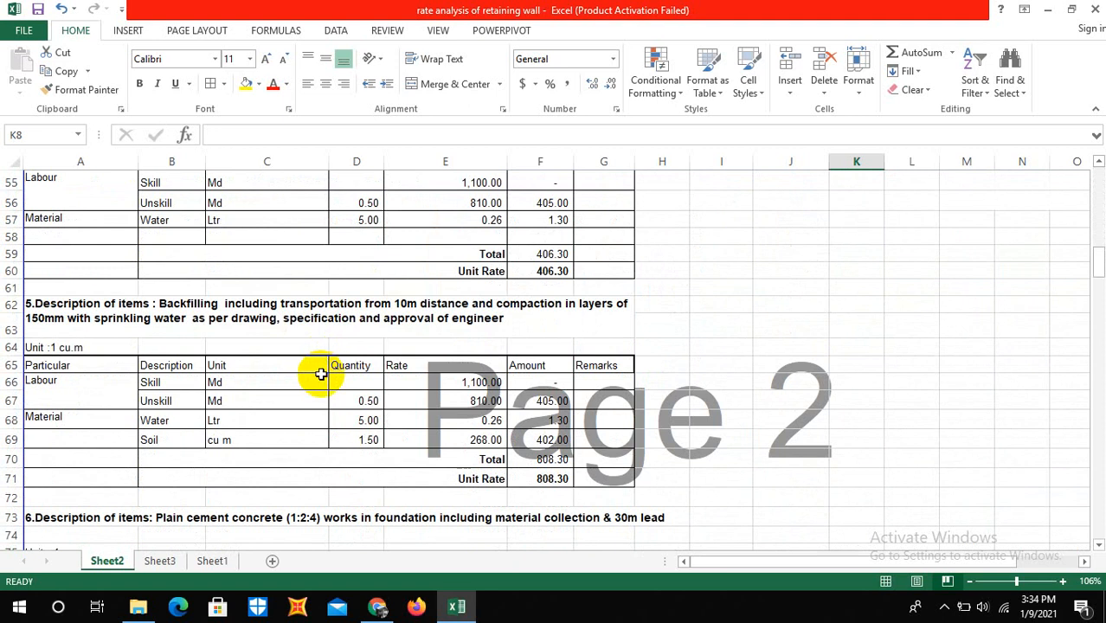
scroll(318, 381, "up", 9)
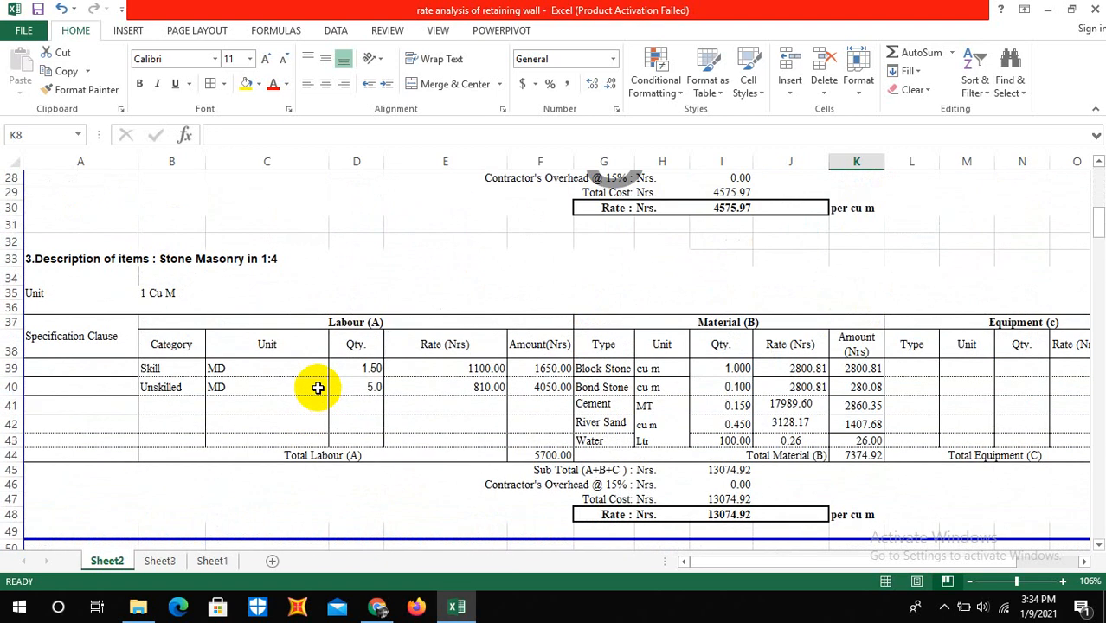
scroll(319, 388, "up", 1)
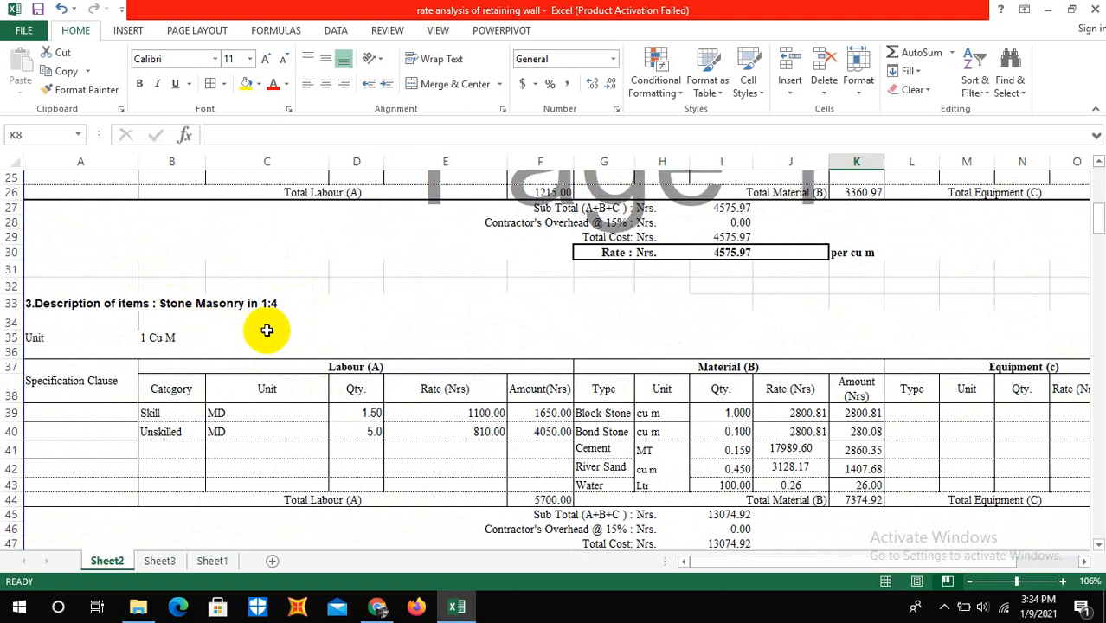
scroll(215, 332, "down", 5)
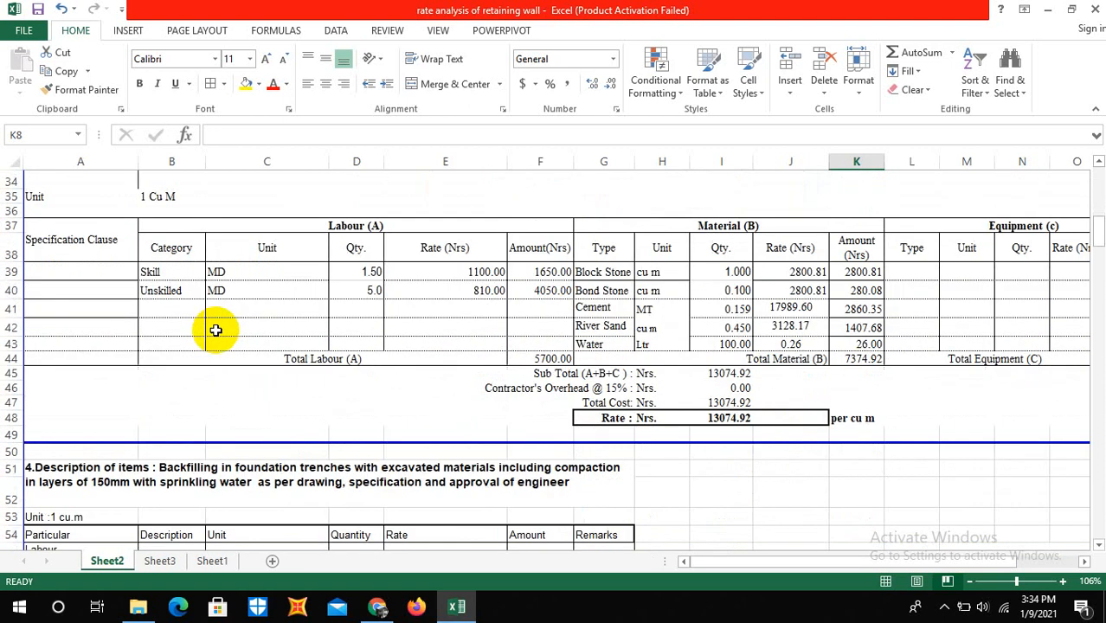
scroll(216, 332, "up", 3)
scroll(225, 322, "down", 10)
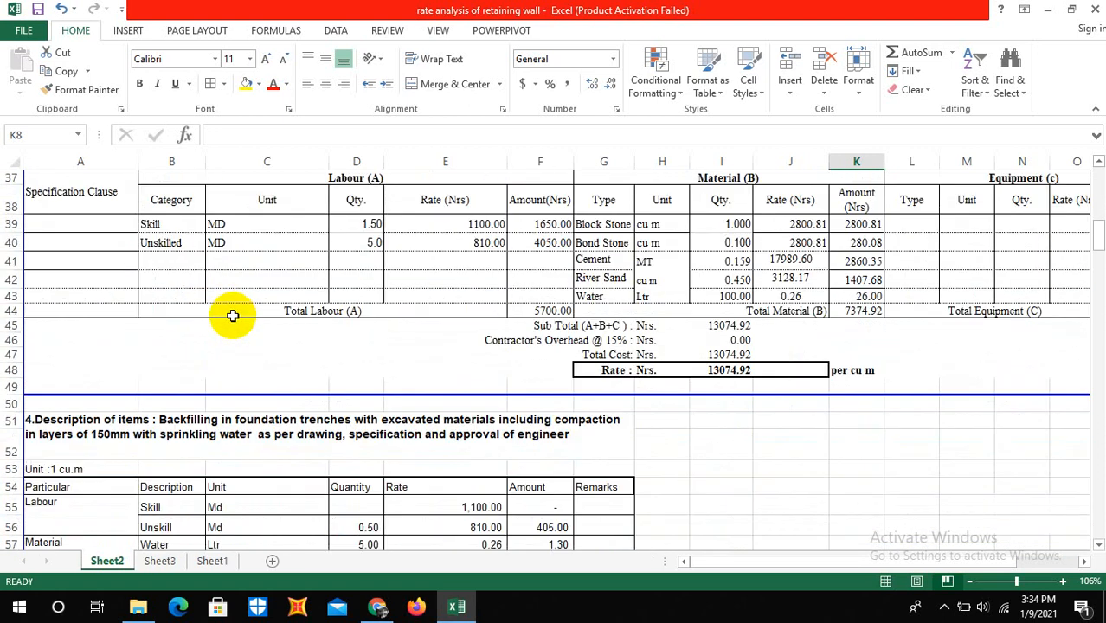
scroll(233, 329, "down", 1)
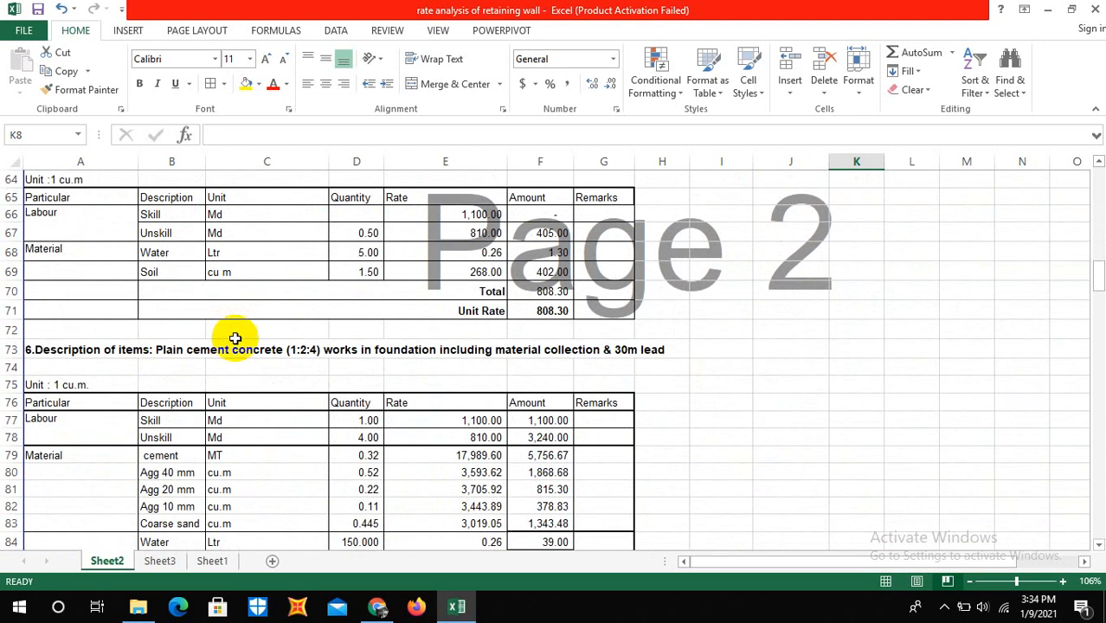
scroll(235, 346, "down", 5)
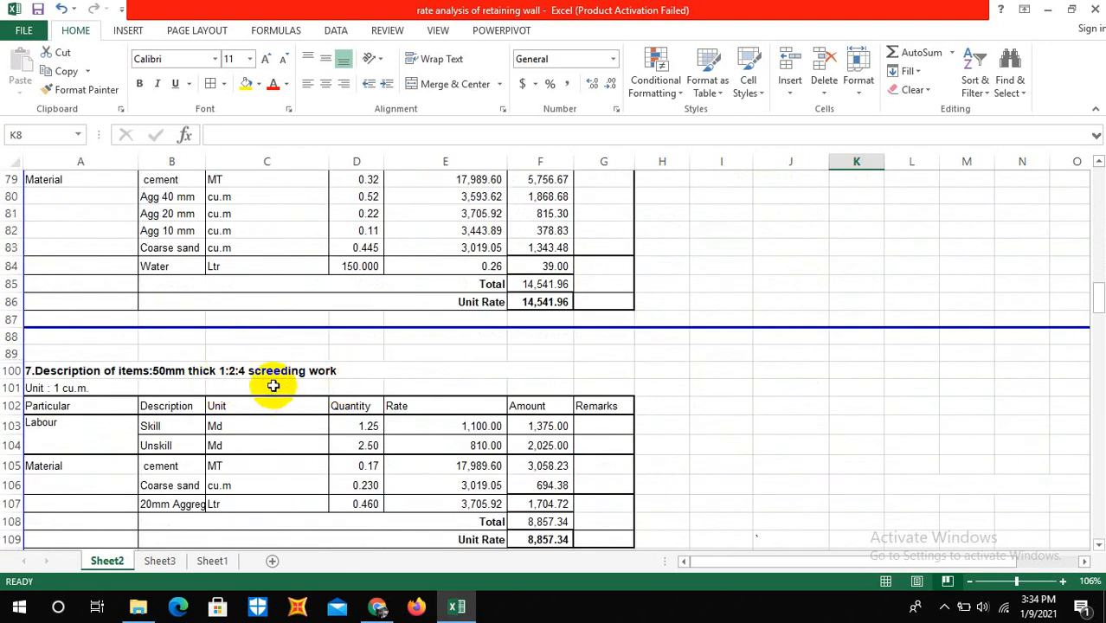
scroll(273, 386, "up", 15)
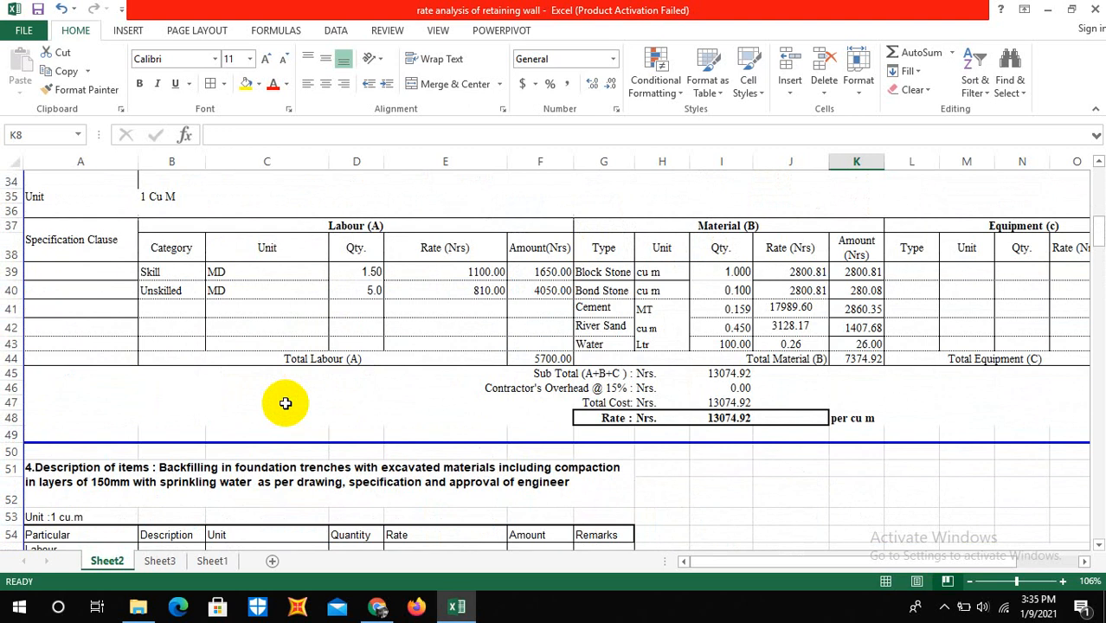
scroll(286, 403, "up", 11)
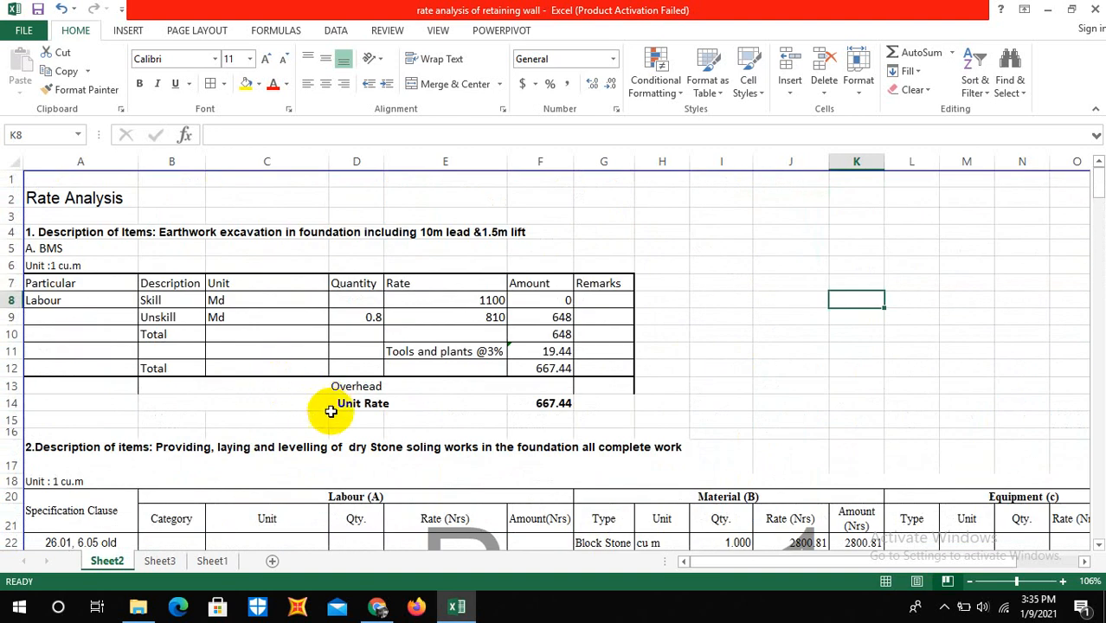
scroll(325, 420, "down", 2)
scroll(416, 481, "up", 2)
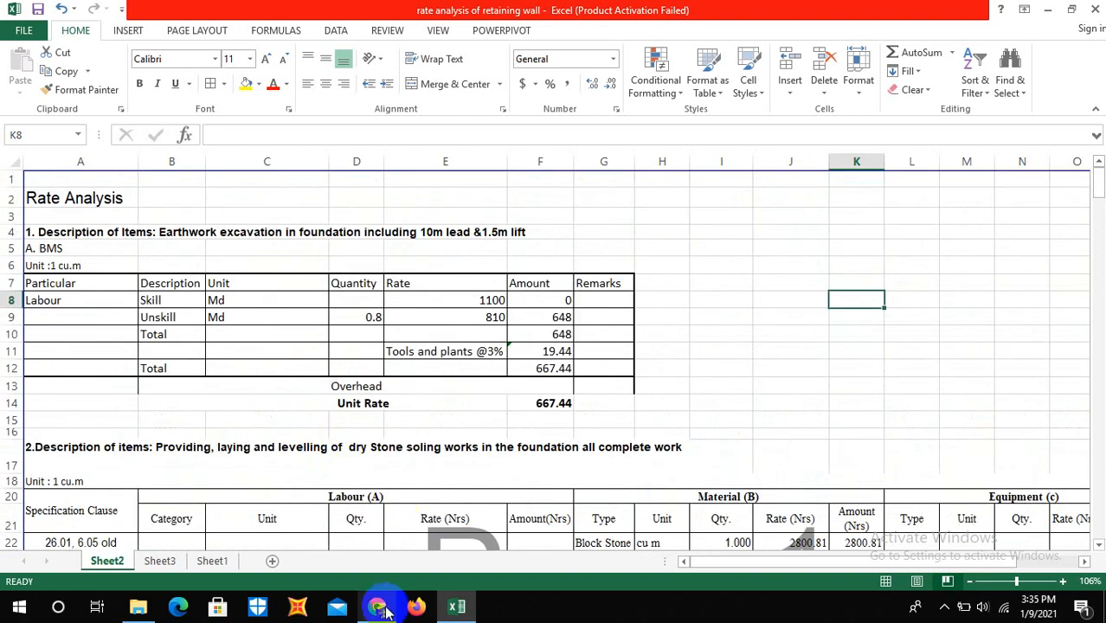
Switch to Chrome and go back from the DUDBC publications page to the Google search results
left_click(386, 611)
left_click(381, 481)
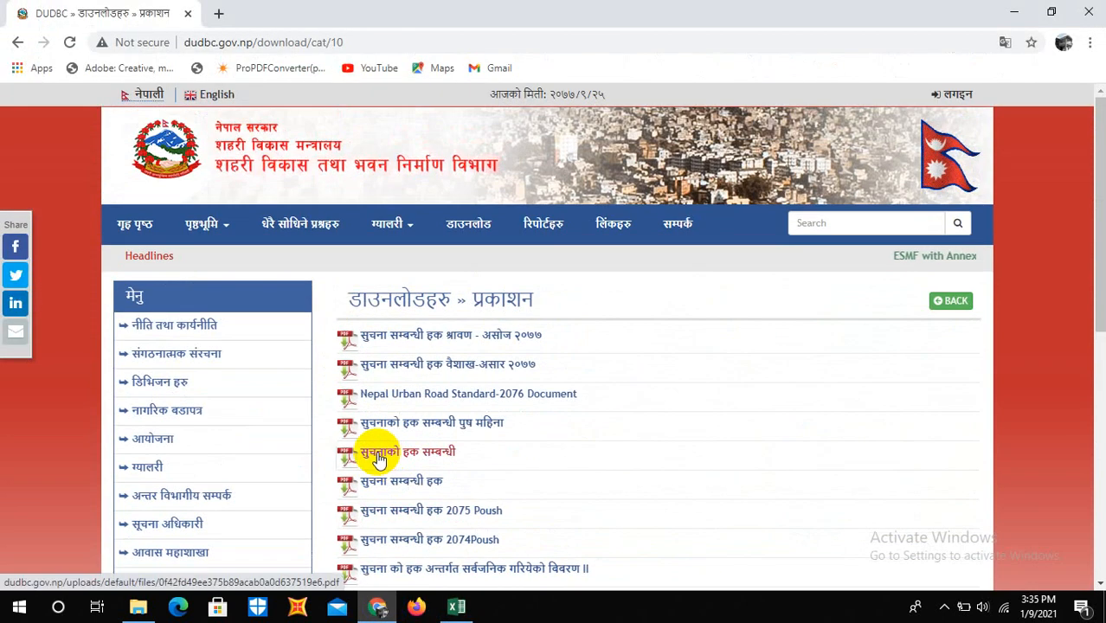
left_click(17, 44)
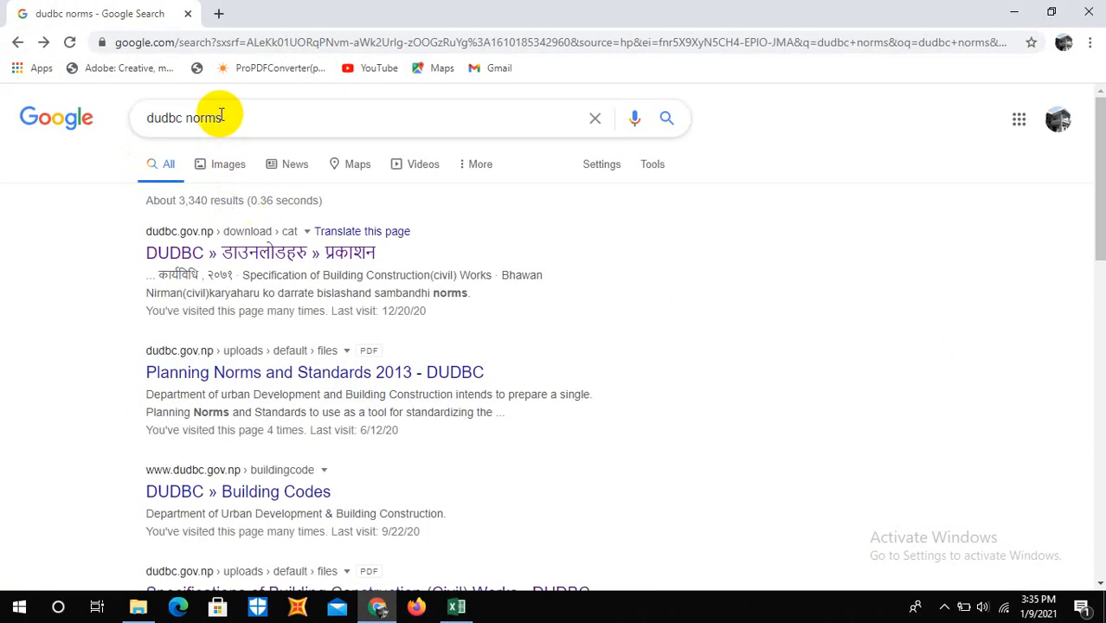
Clear the existing Google query and run a fresh search for "dudbc norms"
left_click(232, 118)
key("BackSpace")
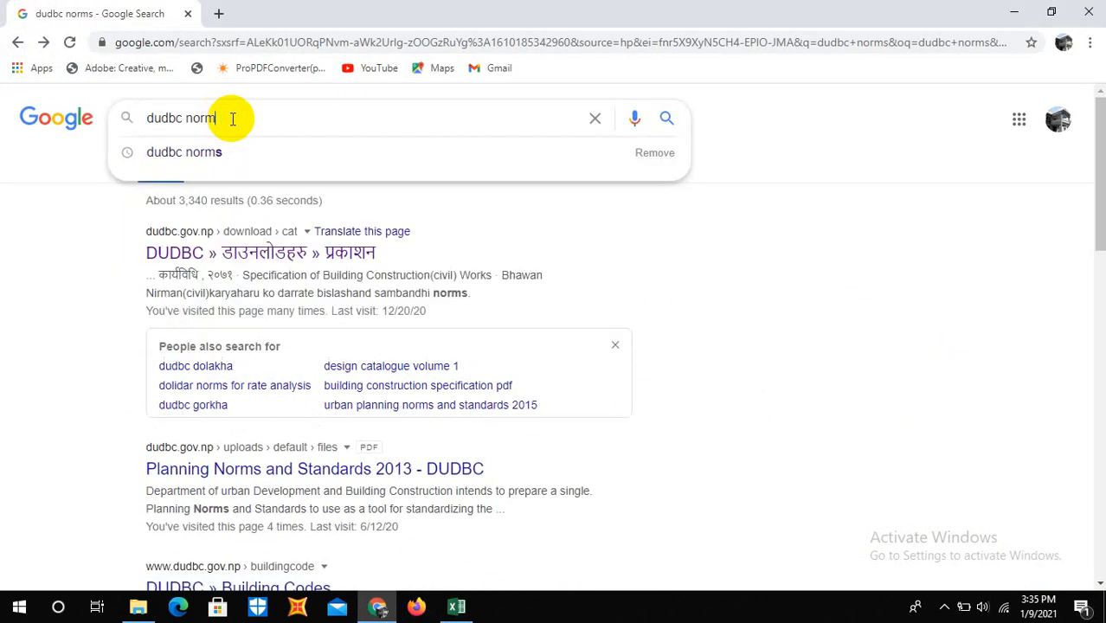
key("BackSpace")
key("BackSpace")
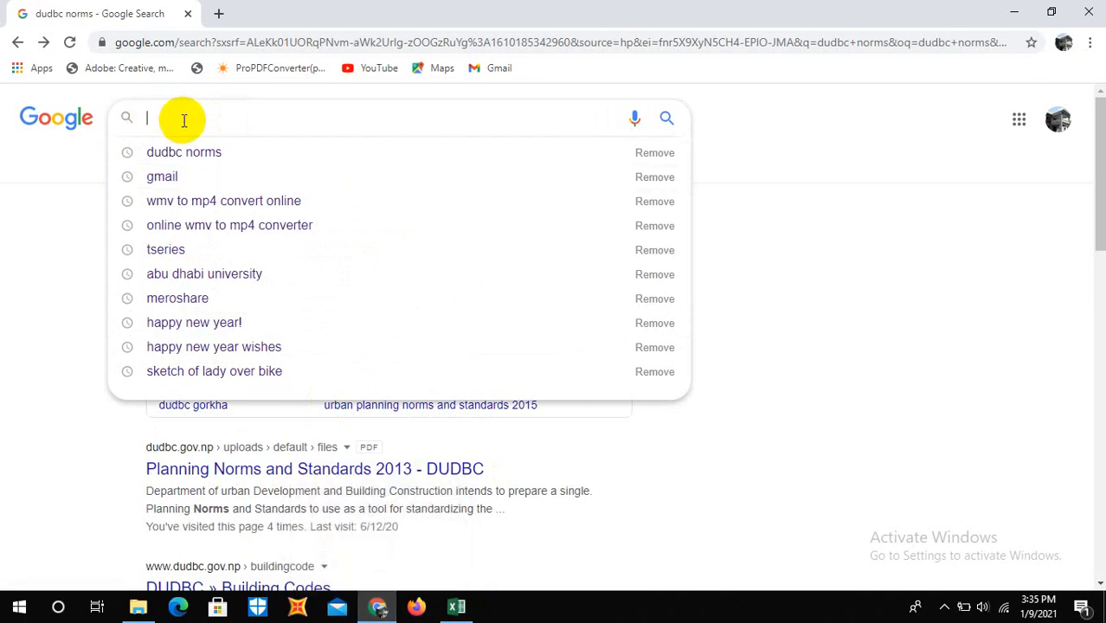
type("du")
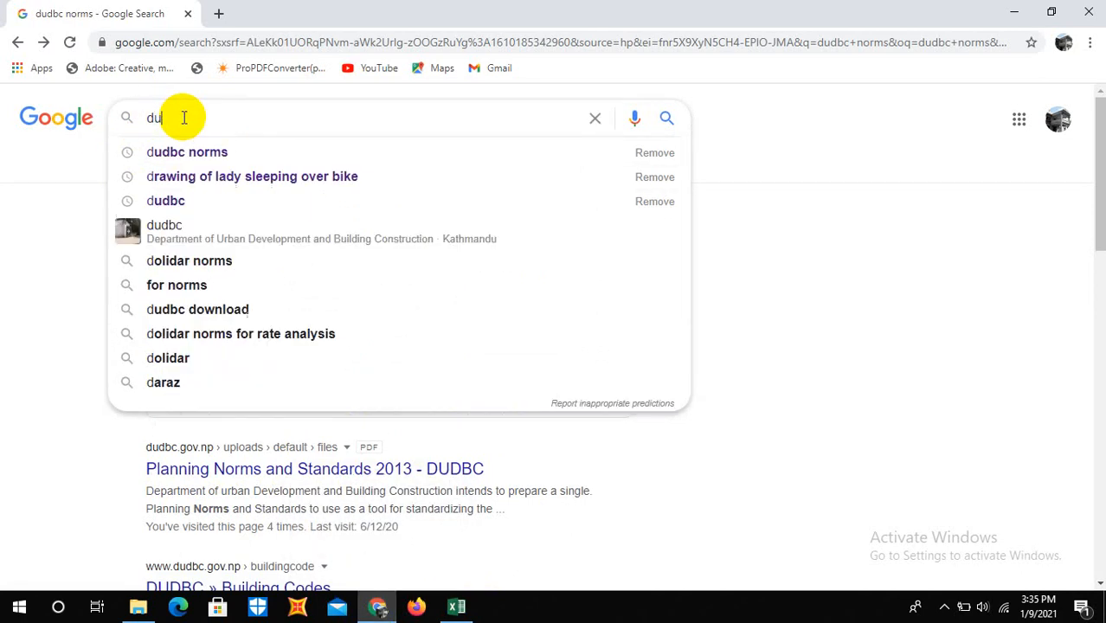
type("dbc nor")
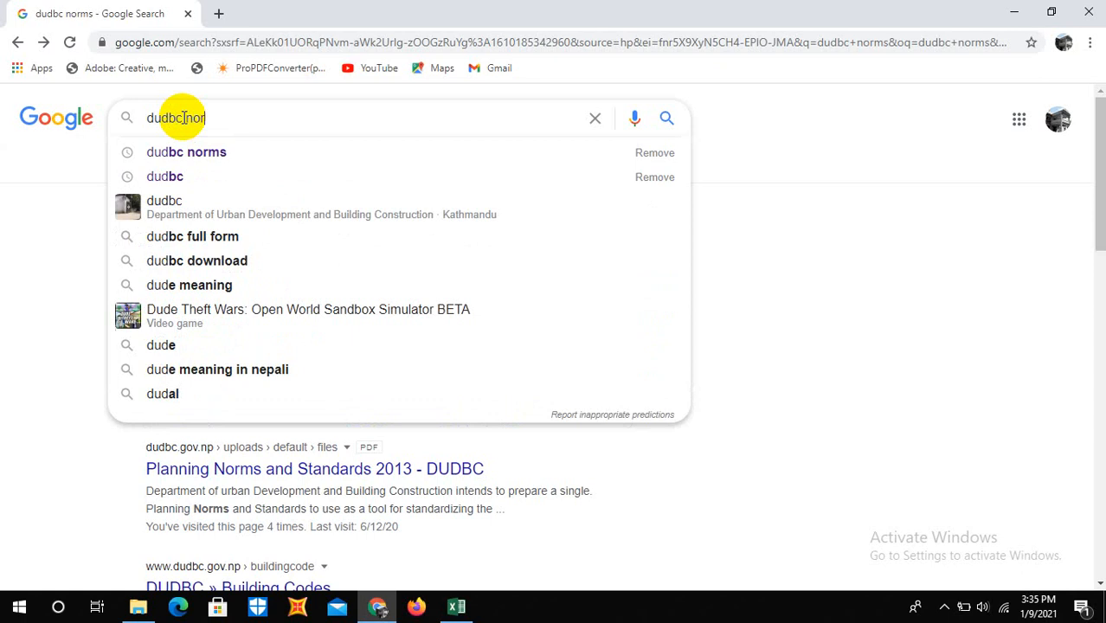
type("ms")
left_click(239, 152)
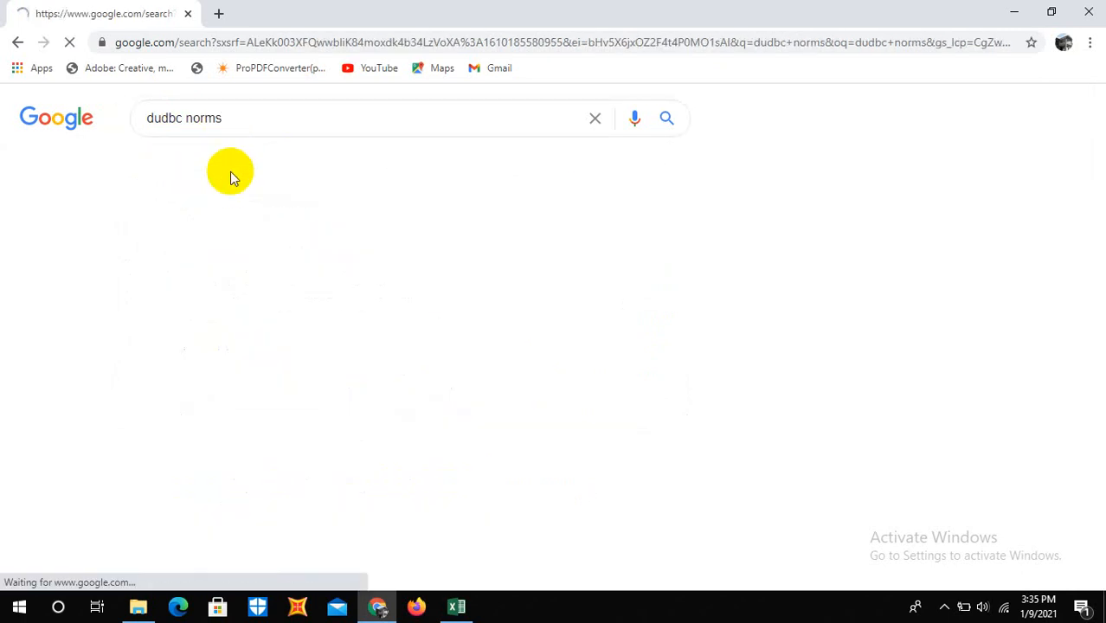
Open the dudbc.gov.np downloads page for publications from the search results
scroll(148, 148, "down", 2)
scroll(151, 139, "up", 2)
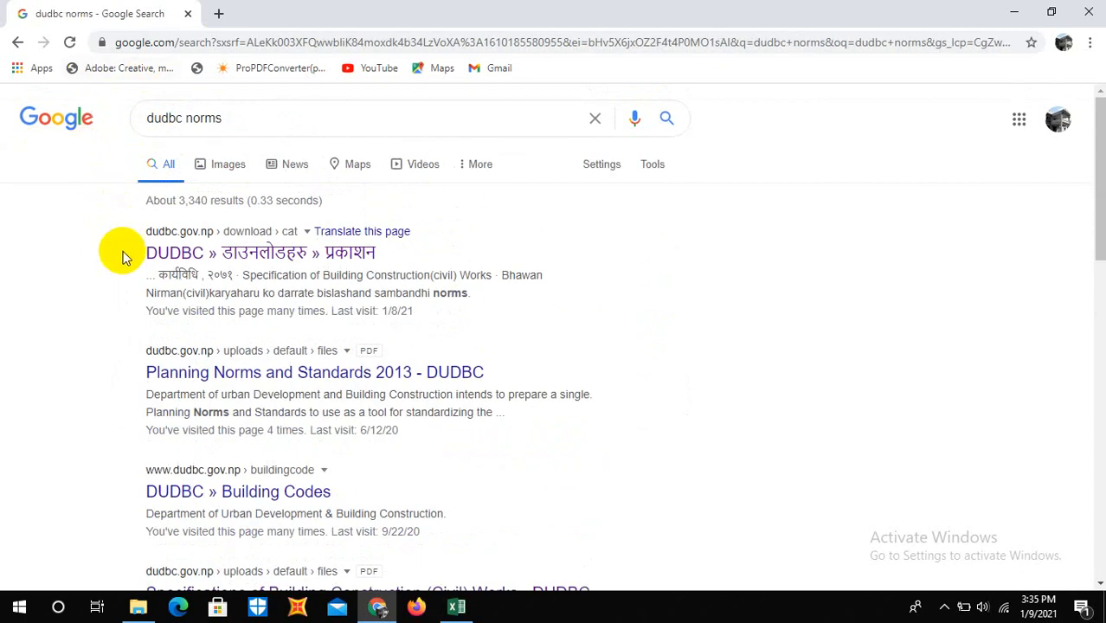
left_click(176, 258)
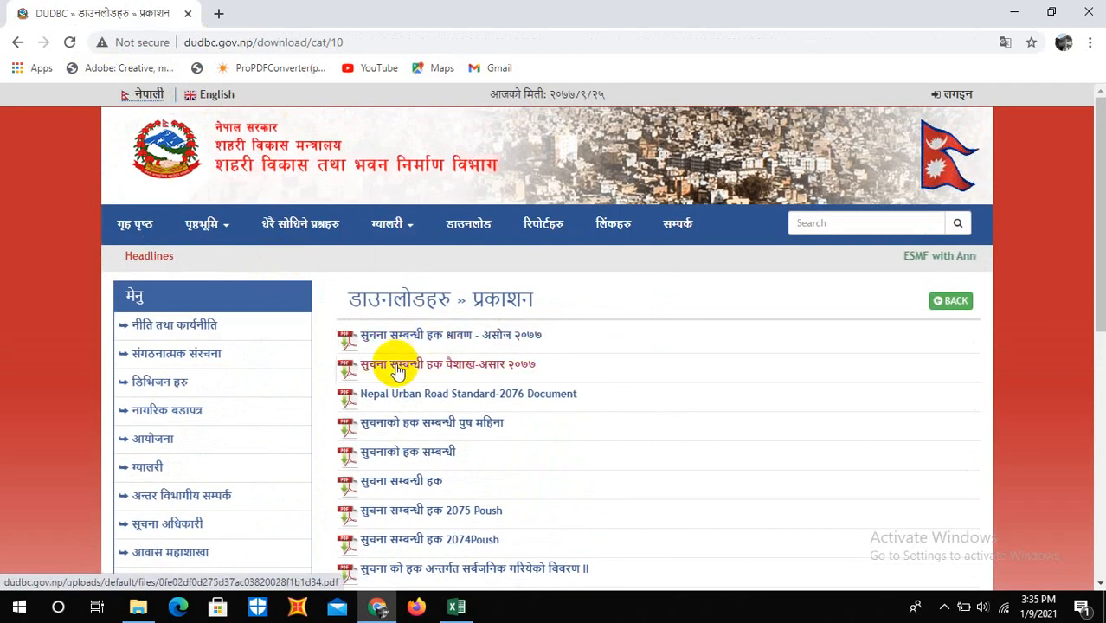
Find and open the "Bhawan Nirman(civil)karyaharu ko darrate bislashand sambandhi norms" PDF in the DUDBC publications list
scroll(432, 389, "down", 3)
scroll(421, 352, "up", 2)
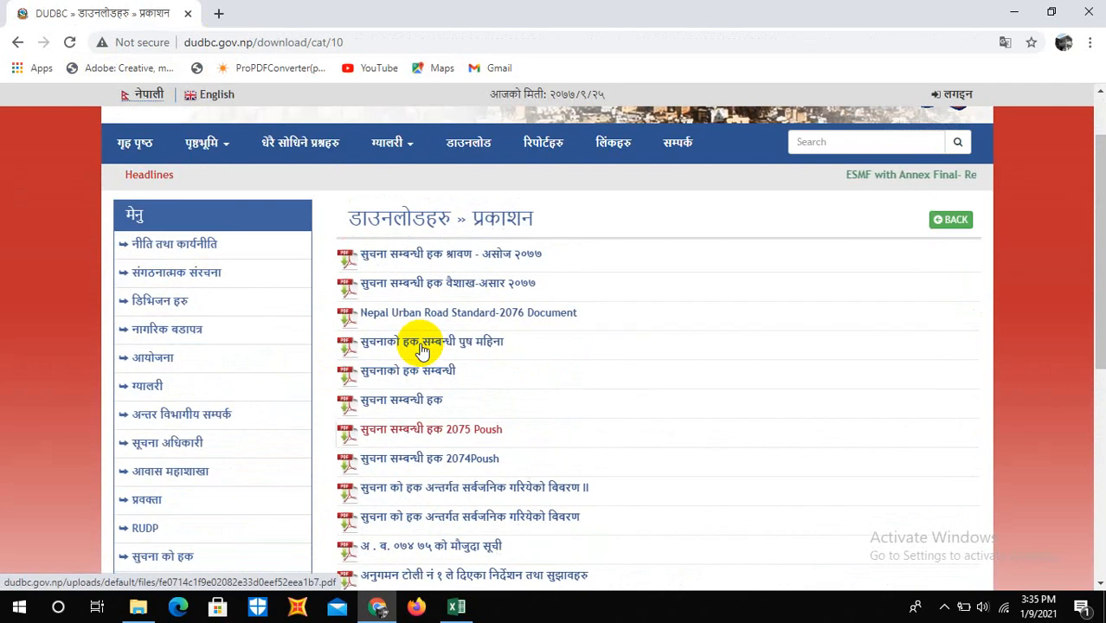
scroll(390, 350, "down", 4)
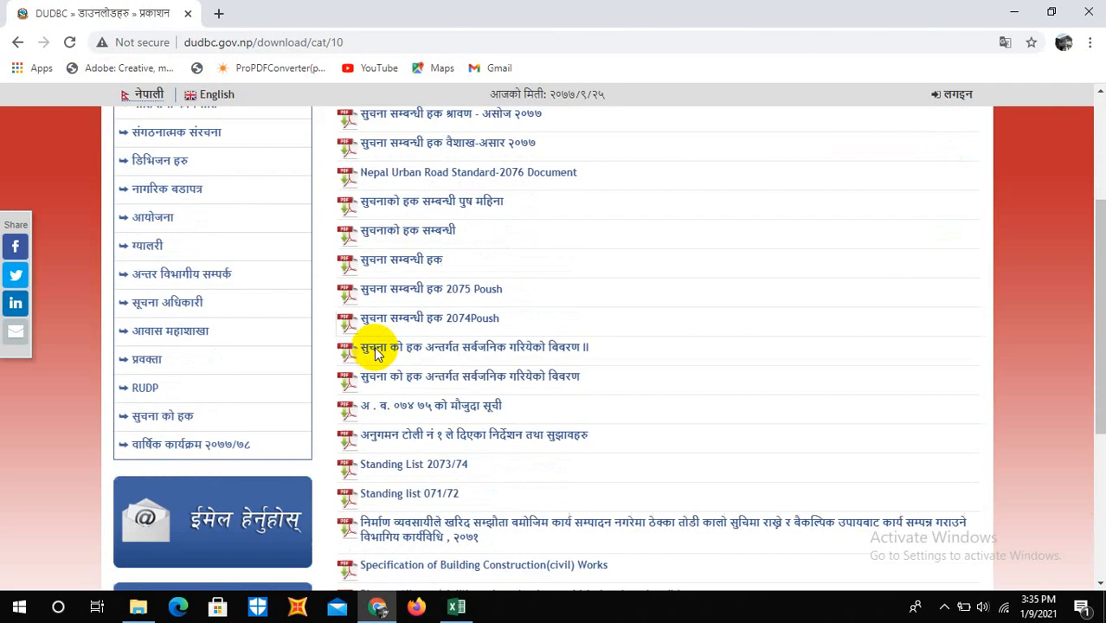
scroll(523, 221, "down", 1)
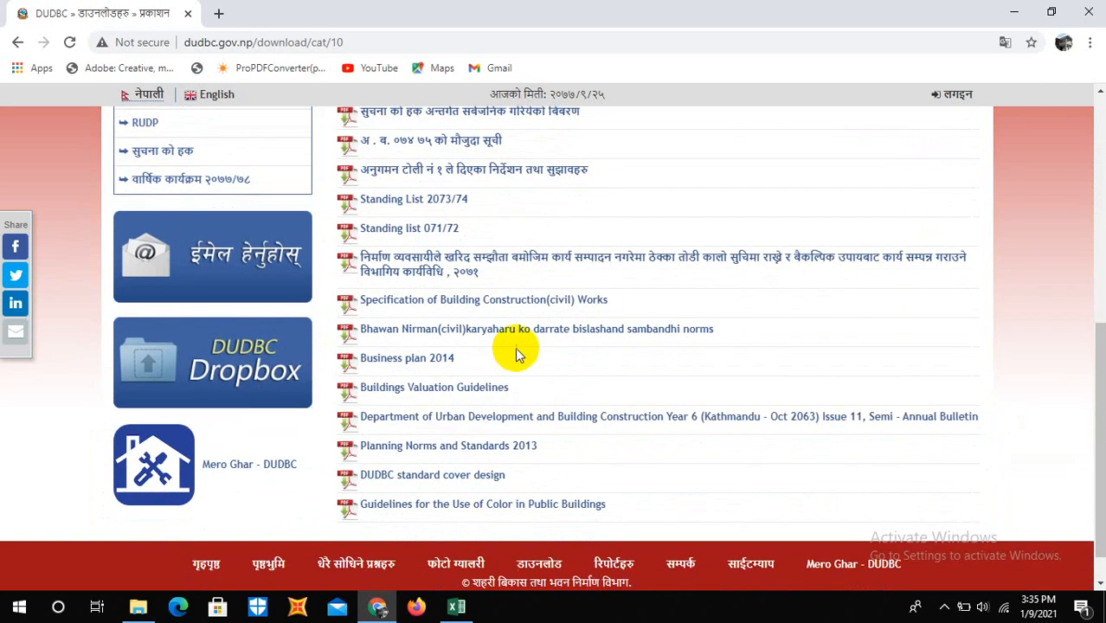
left_click(438, 471)
scroll(498, 476, "up", 1)
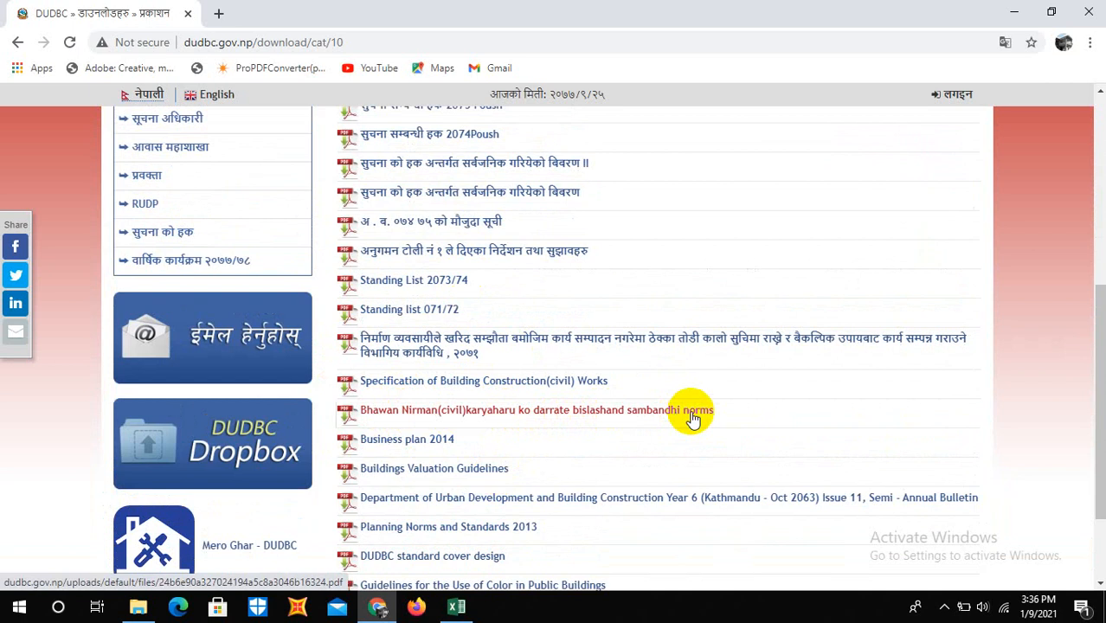
left_click(408, 412)
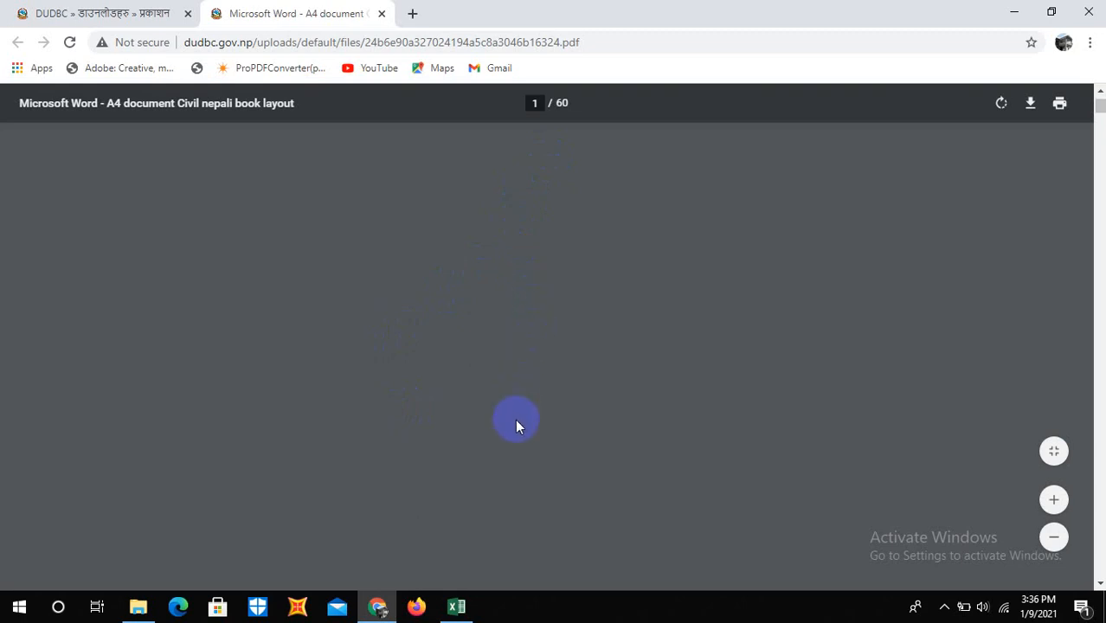
Examine the first pages of the norms PDF for the labour, material and equipment quantities of the site preparation items A1 to A7
scroll(442, 408, "down", 13)
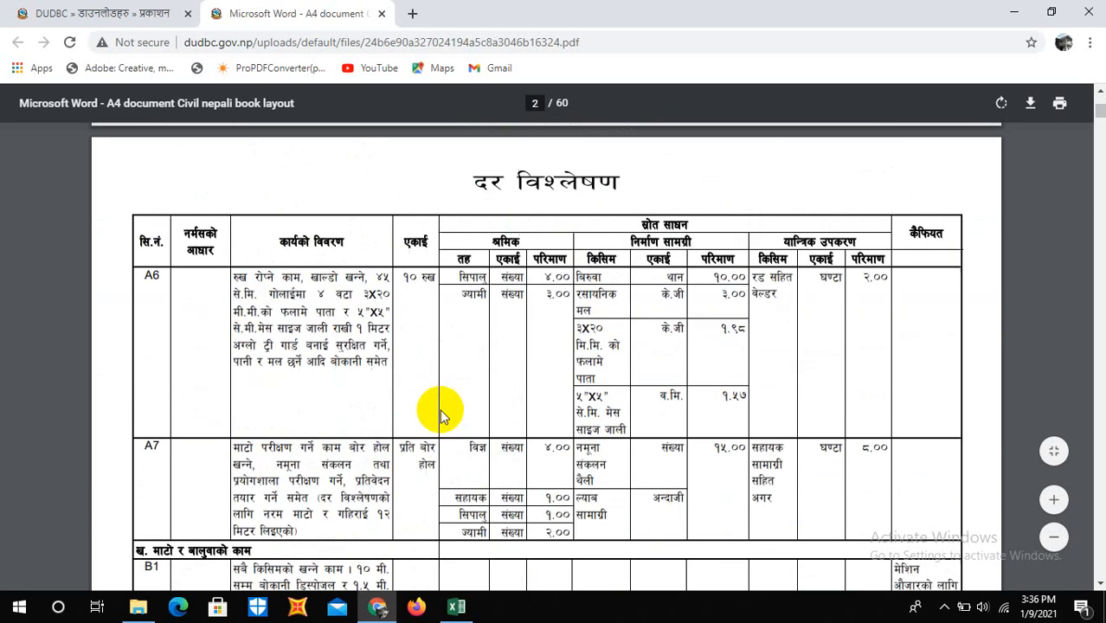
scroll(441, 409, "up", 15)
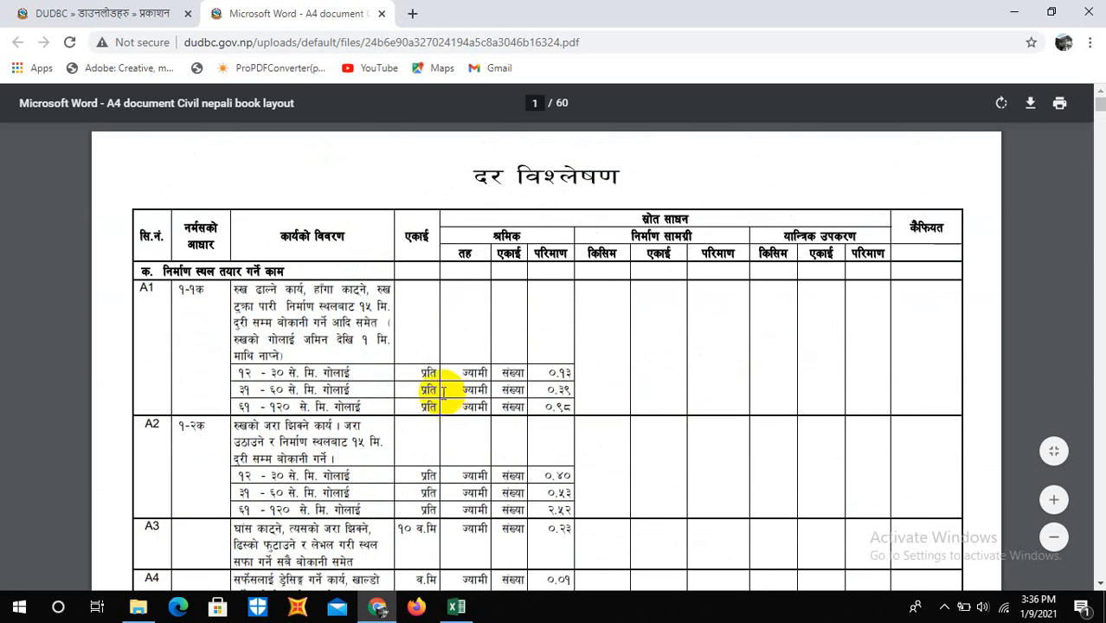
scroll(443, 394, "down", 5)
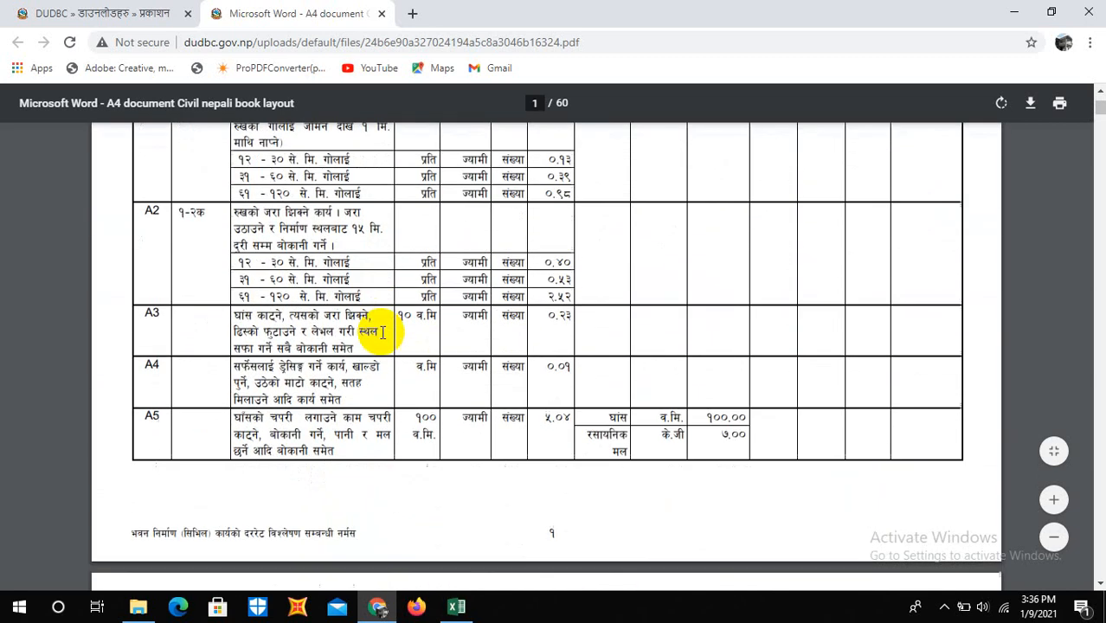
scroll(382, 332, "down", 5)
scroll(390, 340, "up", 2)
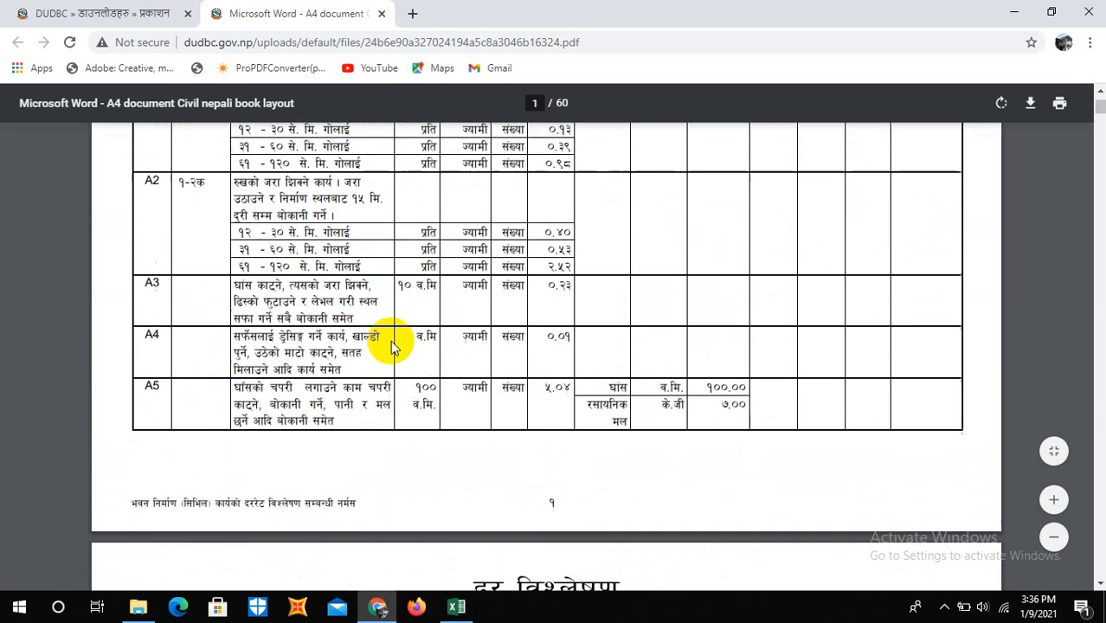
scroll(386, 360, "up", 2)
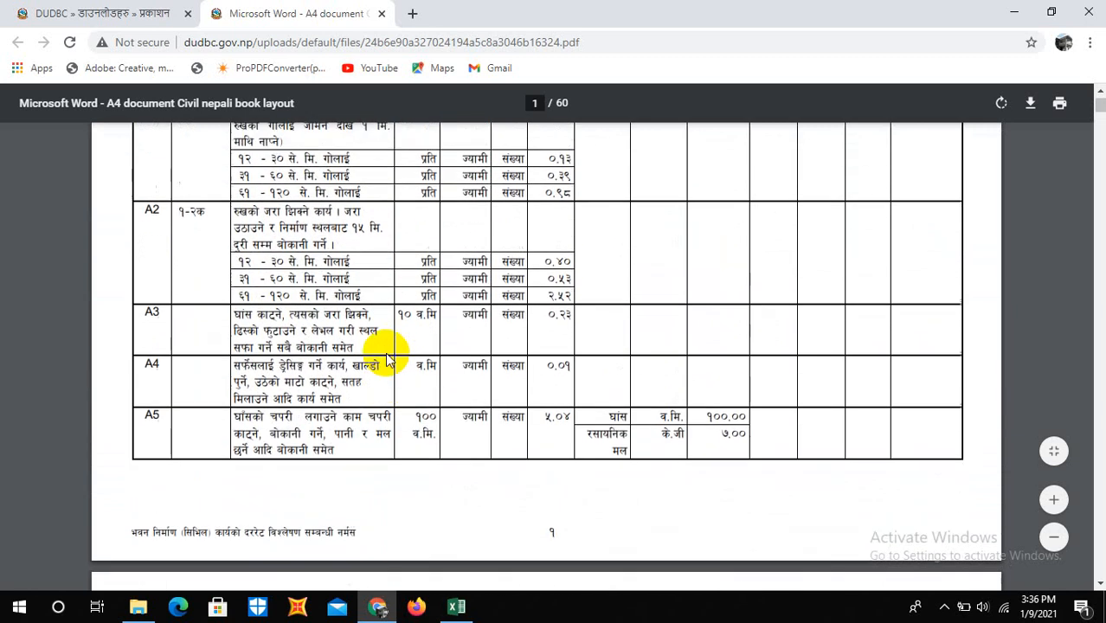
scroll(347, 325, "down", 2)
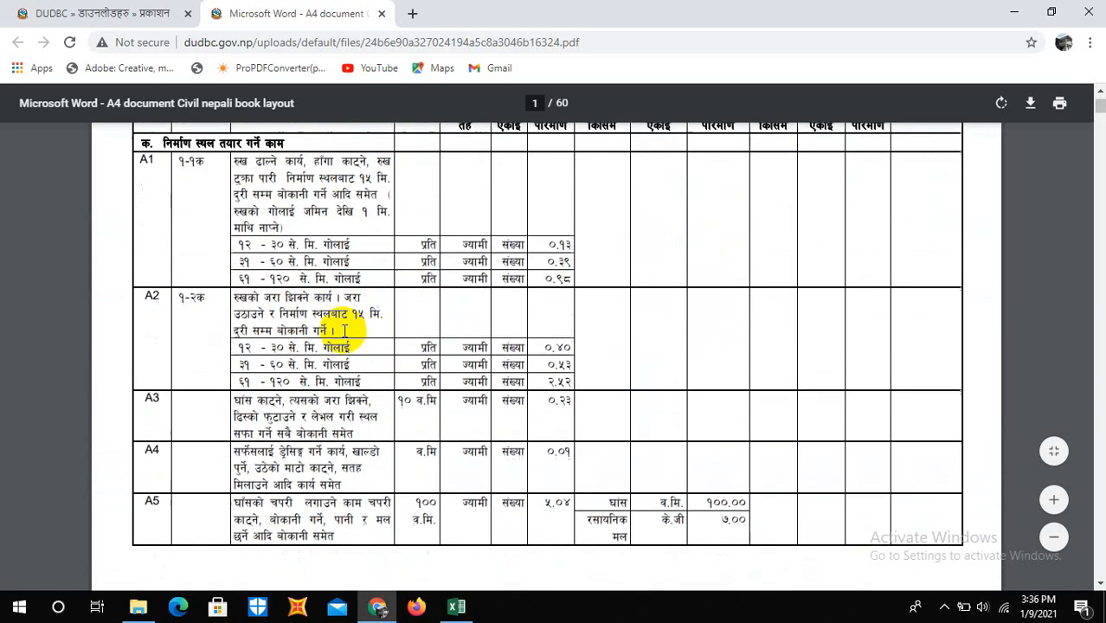
Examine the norms PDF from site preparation item A5 to the earth and sand work items B1 to B3
scroll(355, 340, "down", 2)
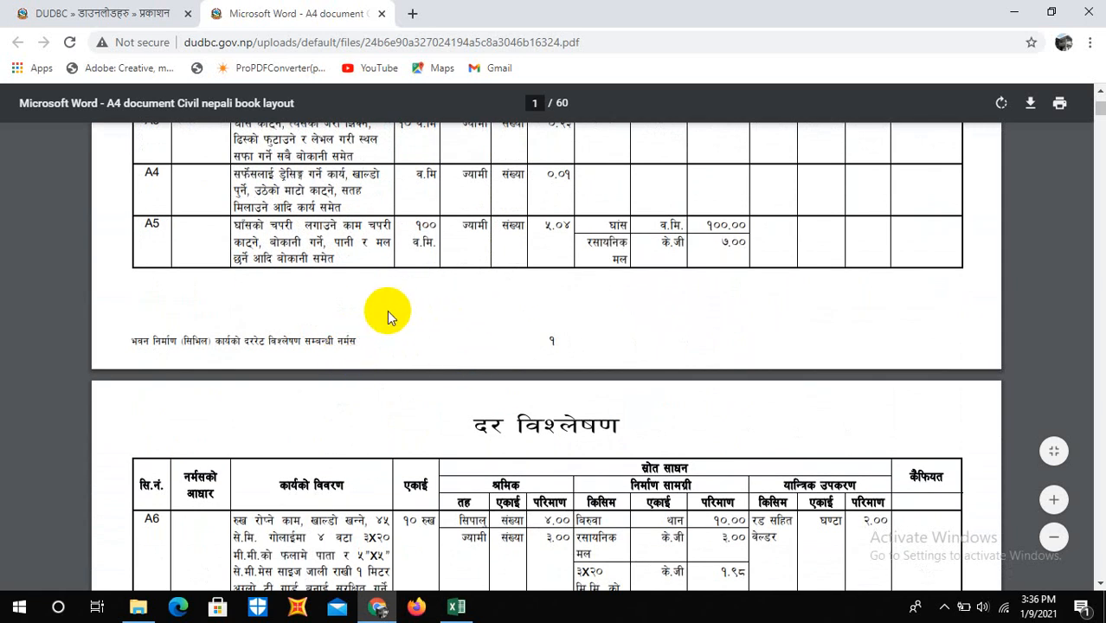
scroll(387, 326, "down", 4)
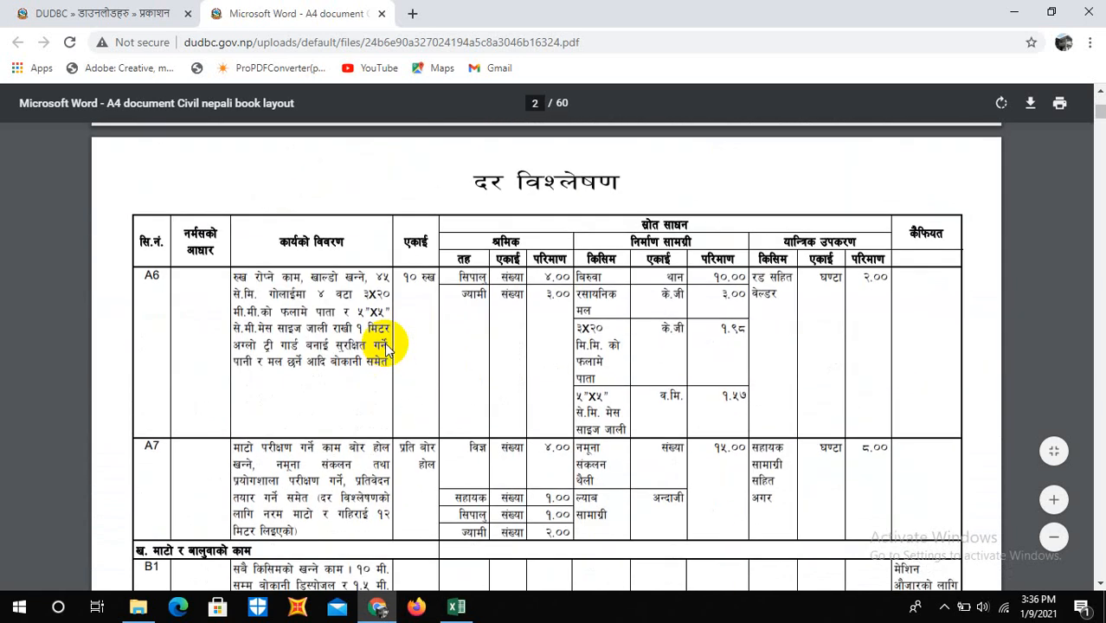
scroll(390, 354, "down", 1)
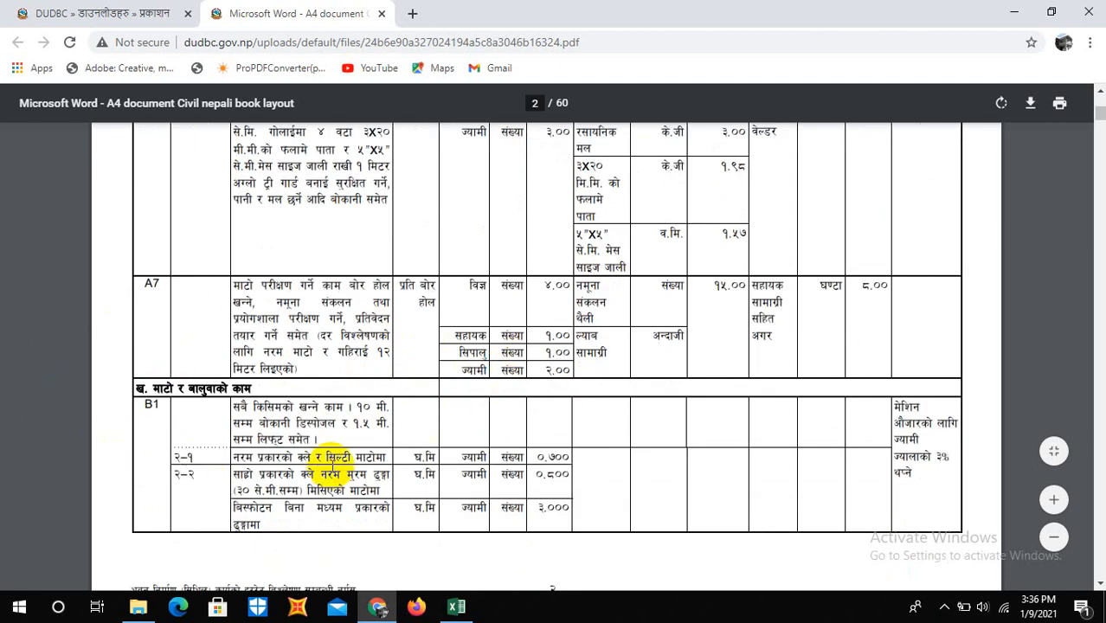
scroll(324, 398, "down", 7)
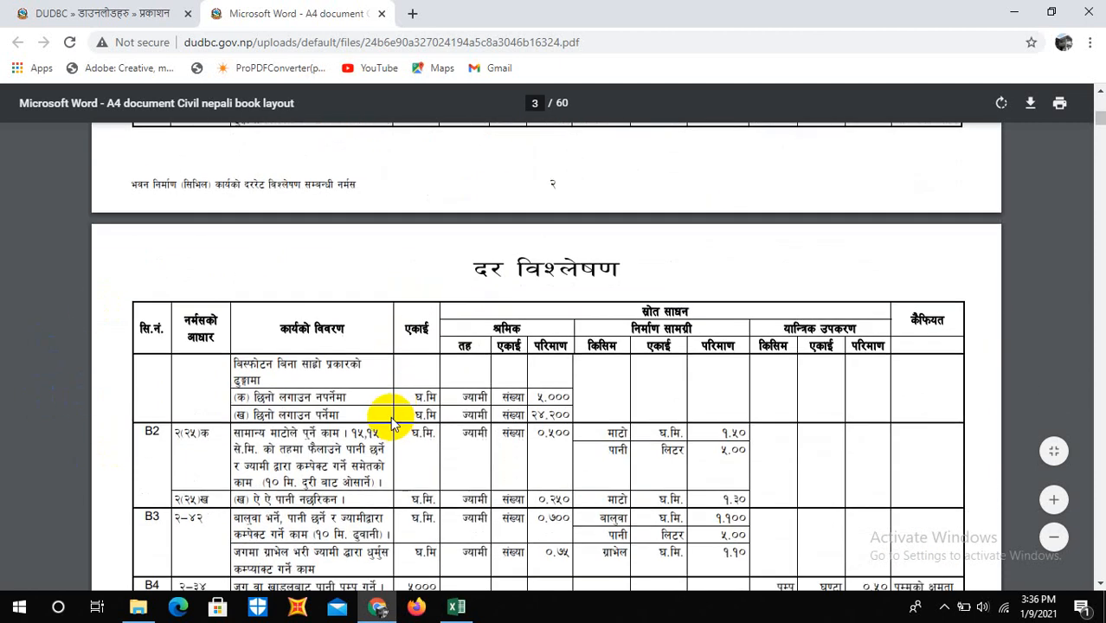
Switch to the retaining wall workbook in Excel and review the earthwork excavation item's description, BMS line, unit and table headings
left_click(457, 606)
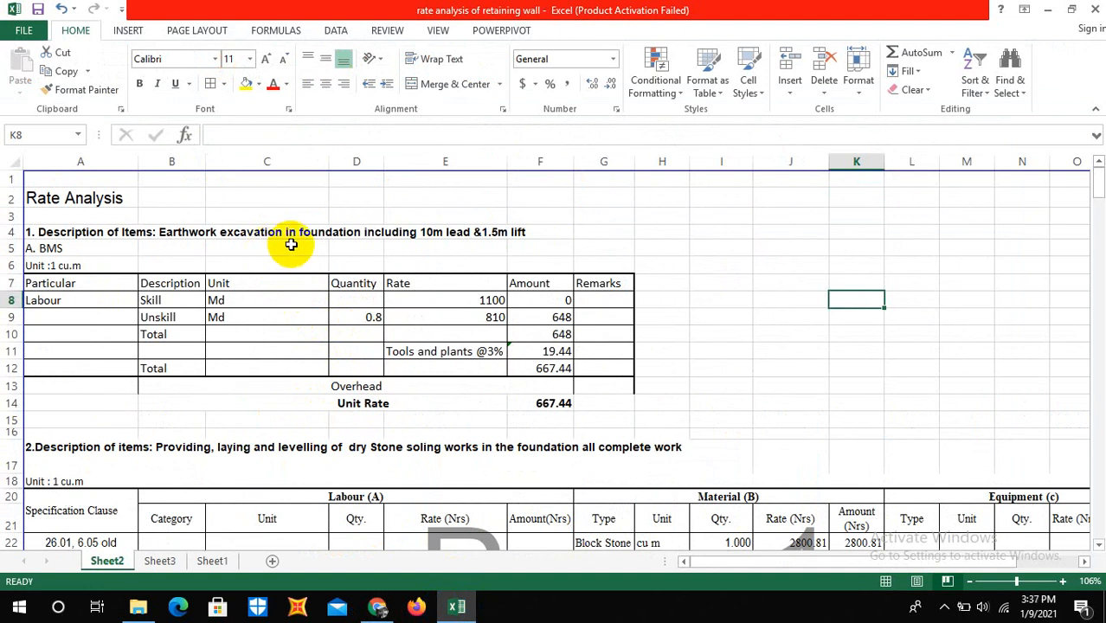
scroll(295, 260, "down", 2)
scroll(292, 264, "up", 2)
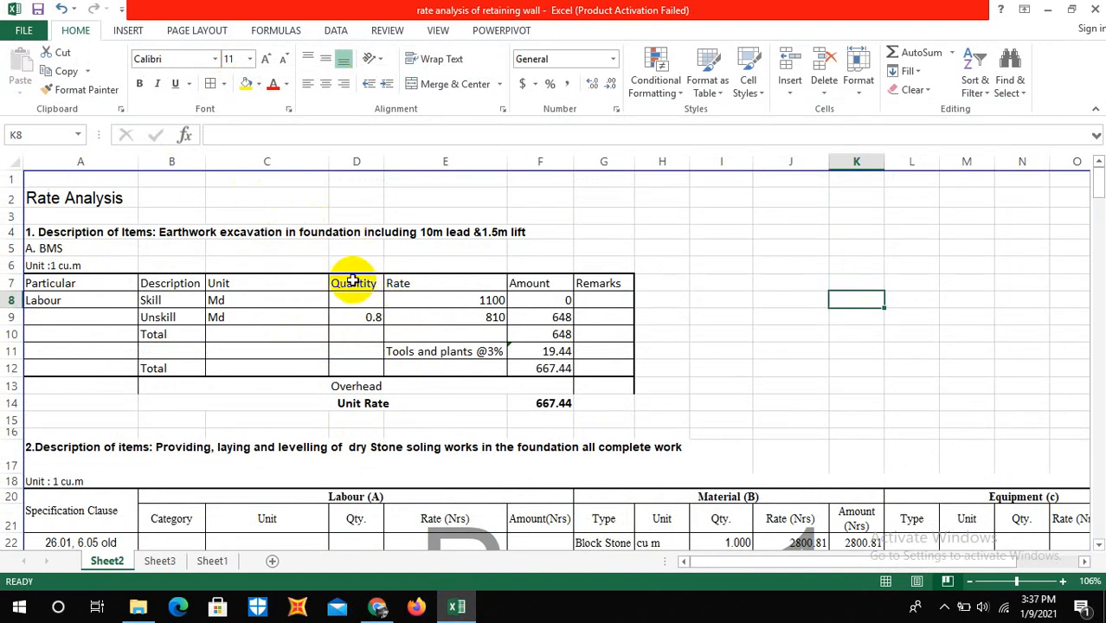
left_click(117, 234)
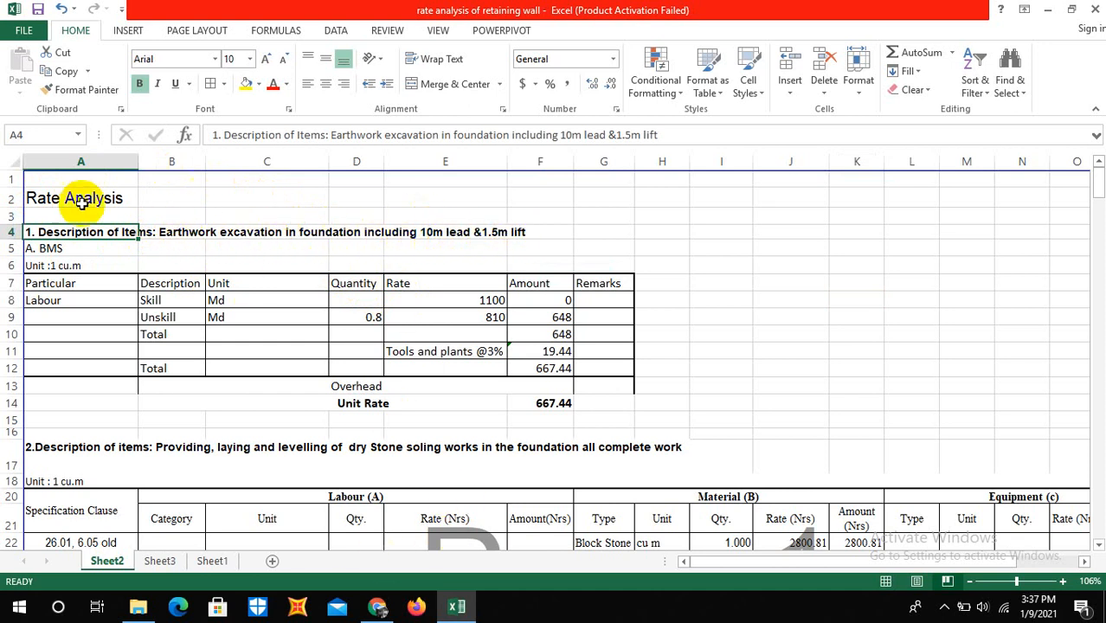
left_click(44, 249)
left_click(52, 268)
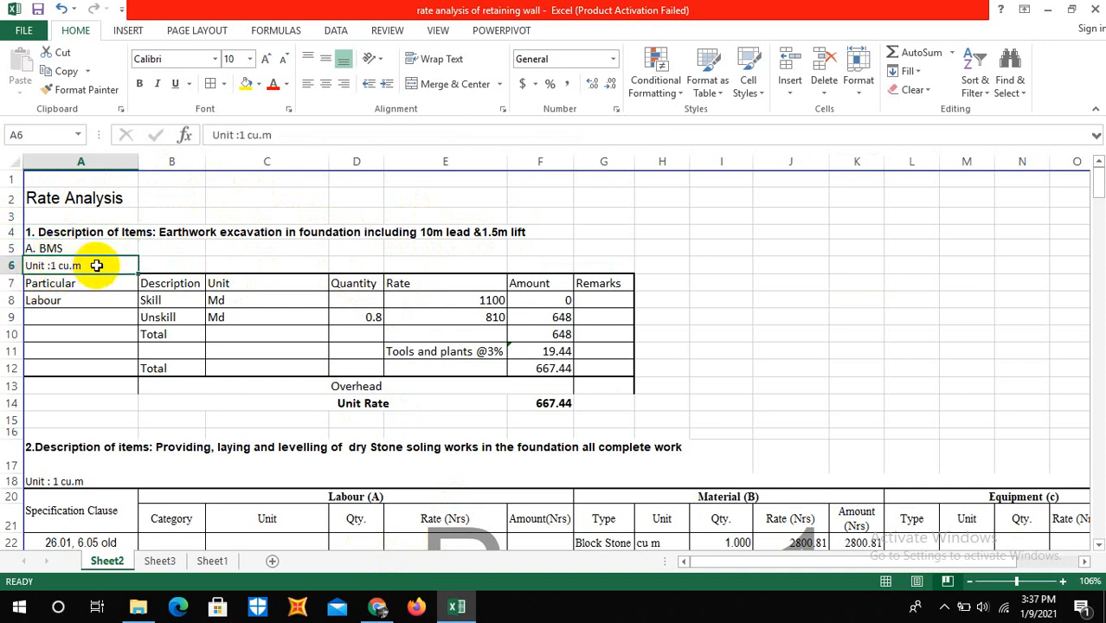
left_click(76, 283)
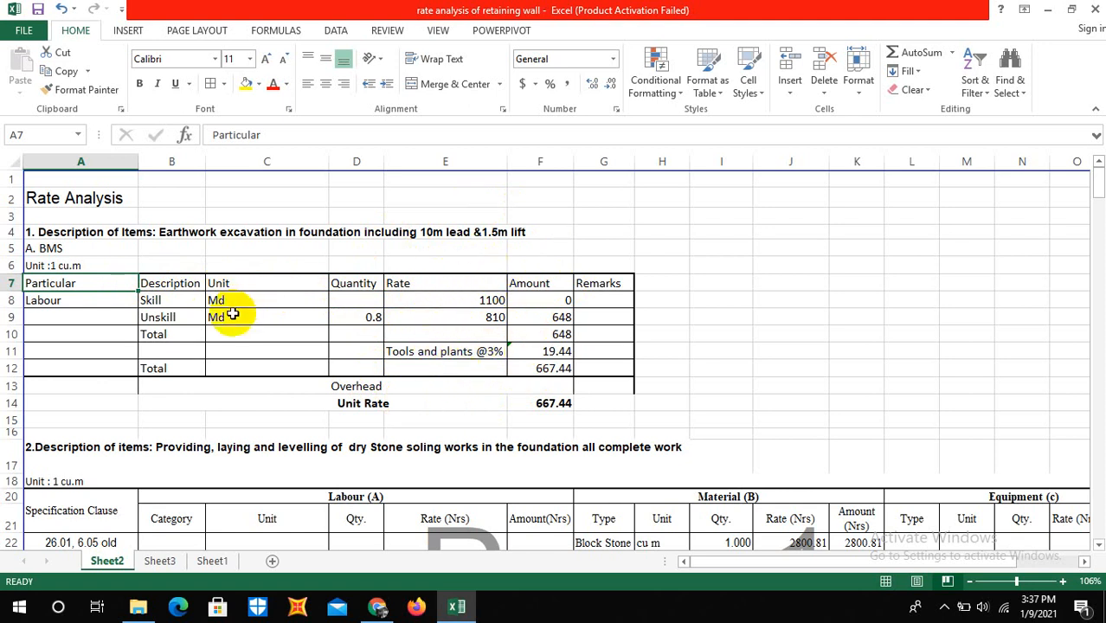
scroll(303, 337, "down", 1)
scroll(337, 354, "up", 1)
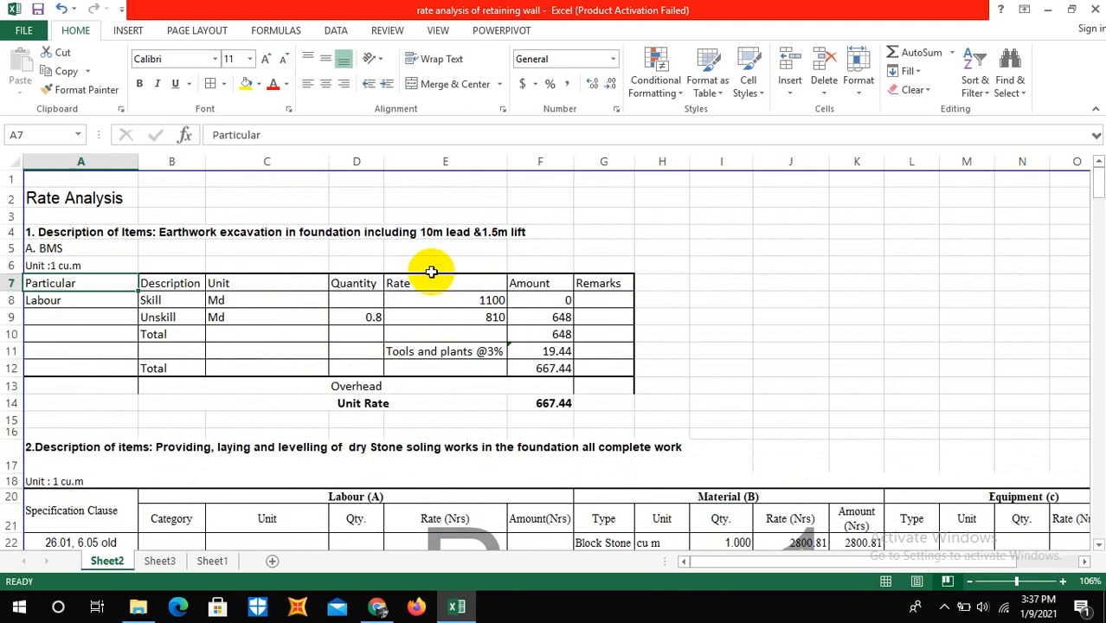
Review the labour entries of the earthwork excavation item, covering the skilled and unskilled descriptions, their units and quantities
left_click(178, 300)
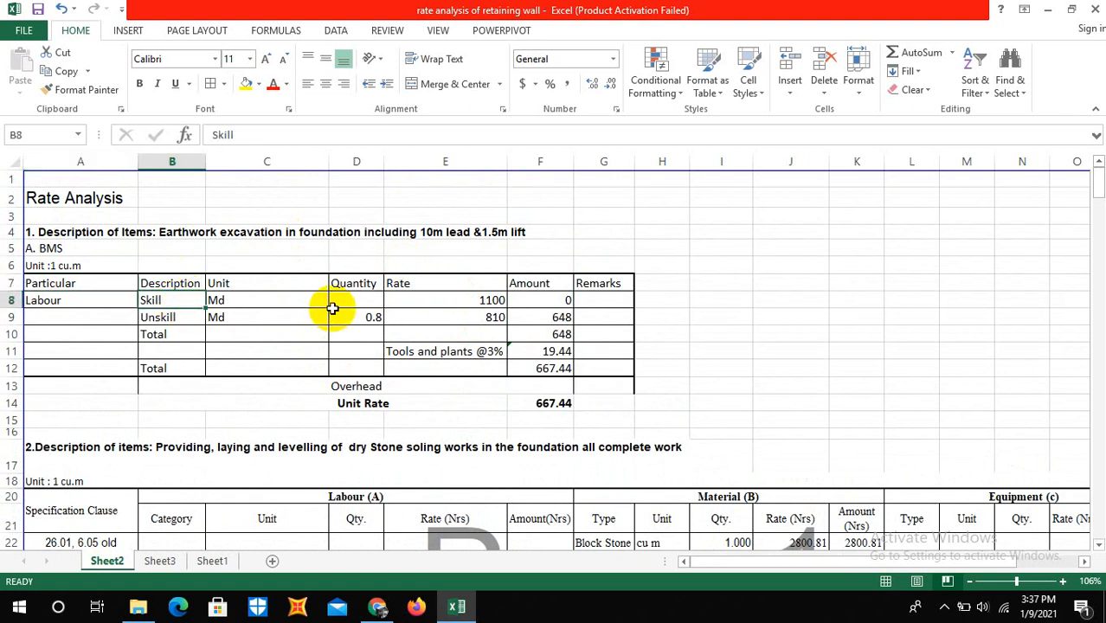
left_click(179, 319)
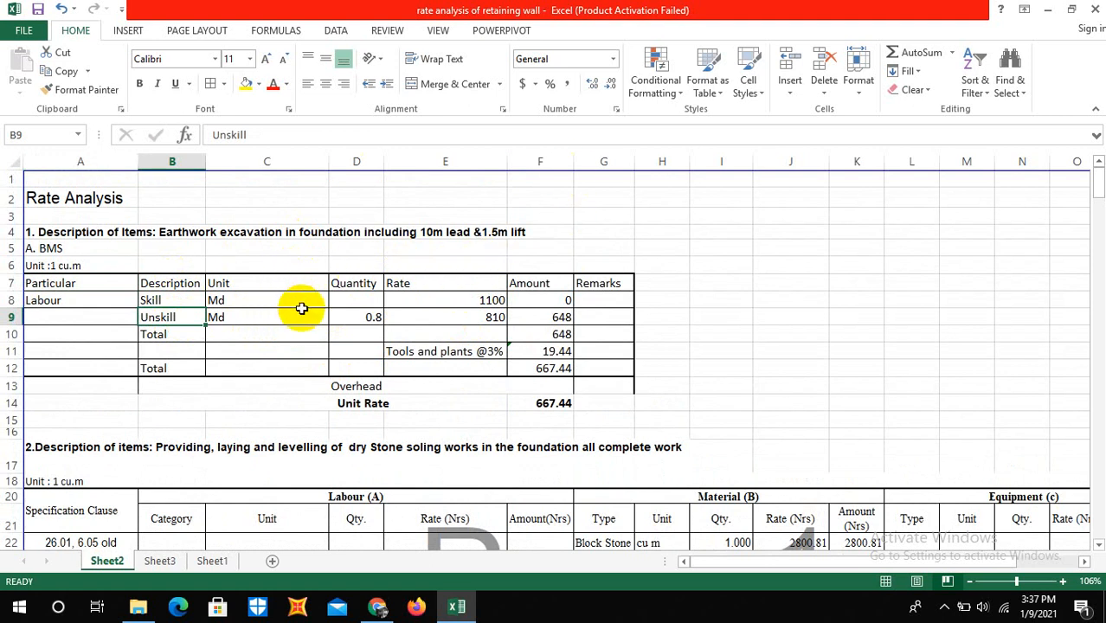
scroll(305, 304, "down", 1)
scroll(305, 304, "up", 1)
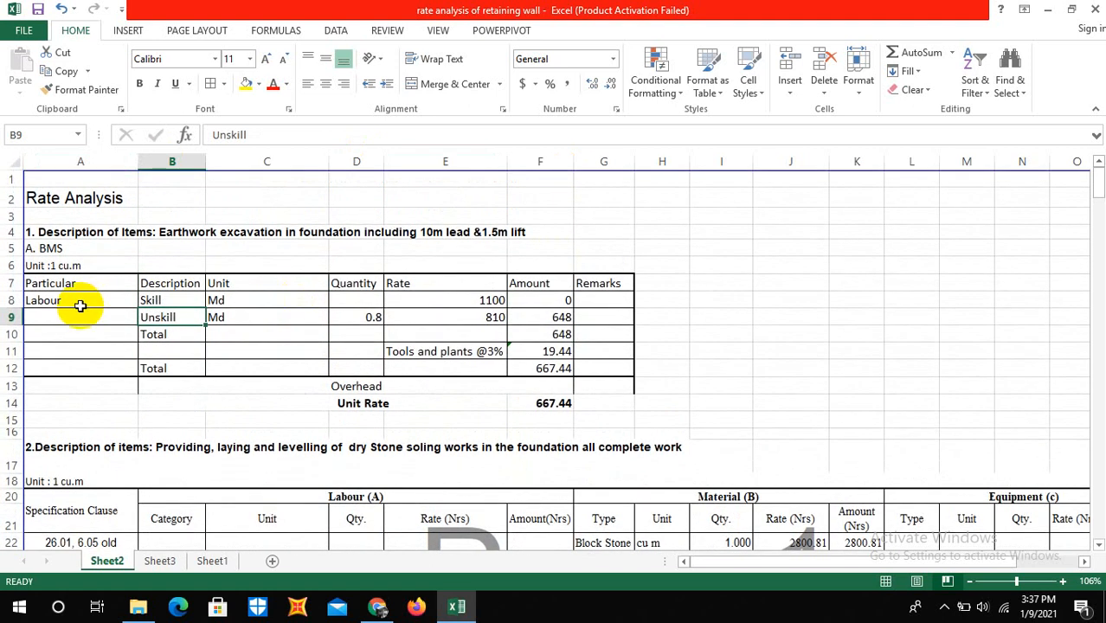
left_click(79, 304)
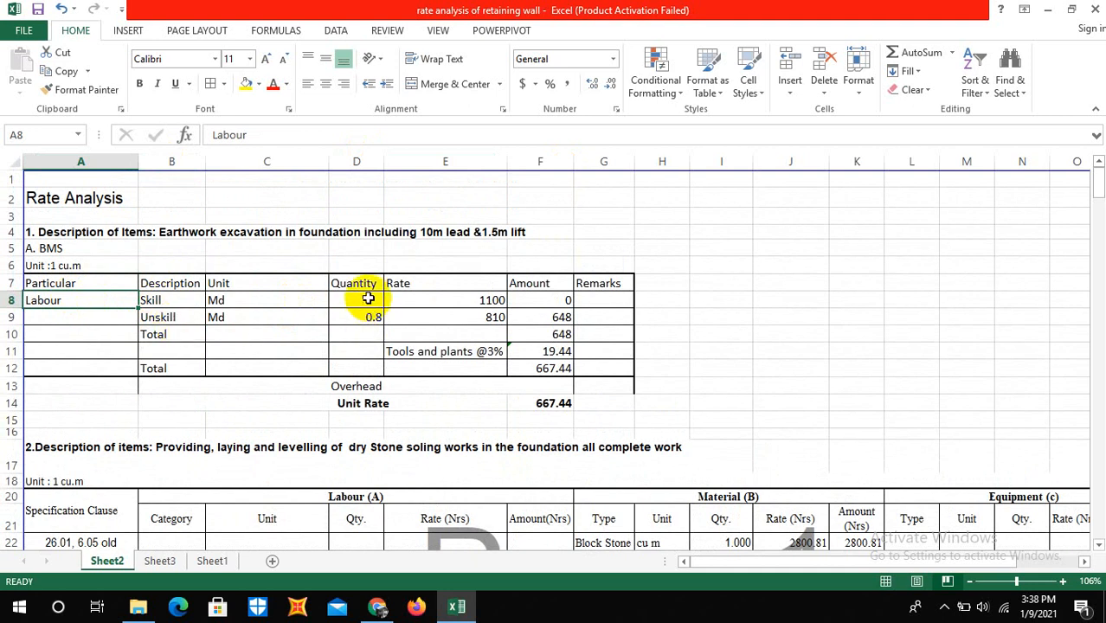
left_click(229, 300)
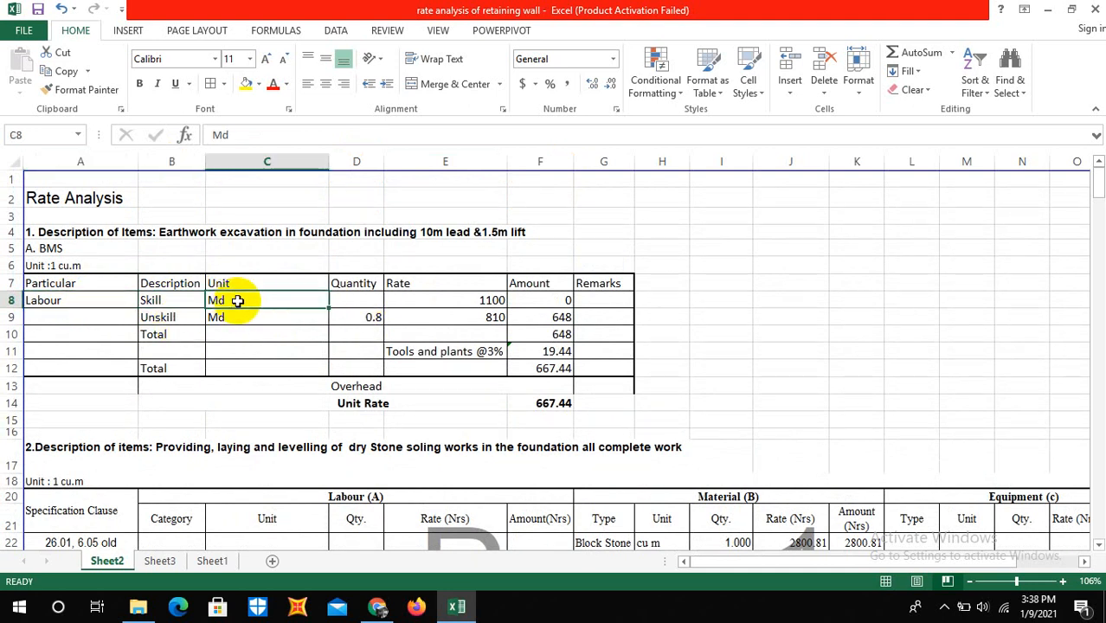
left_click(353, 301)
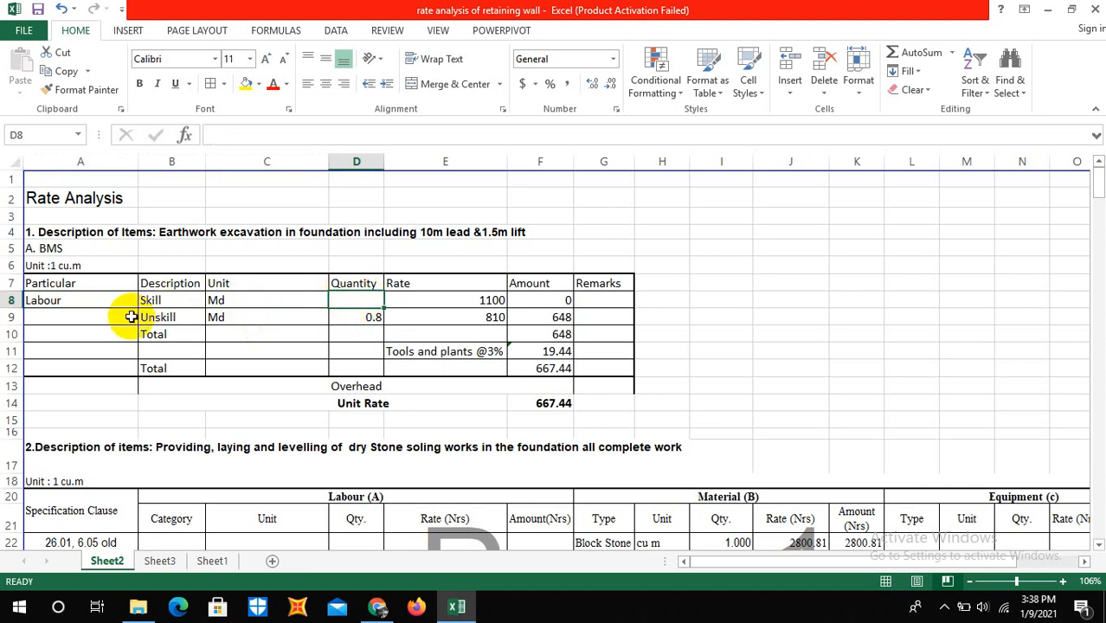
left_click(351, 316)
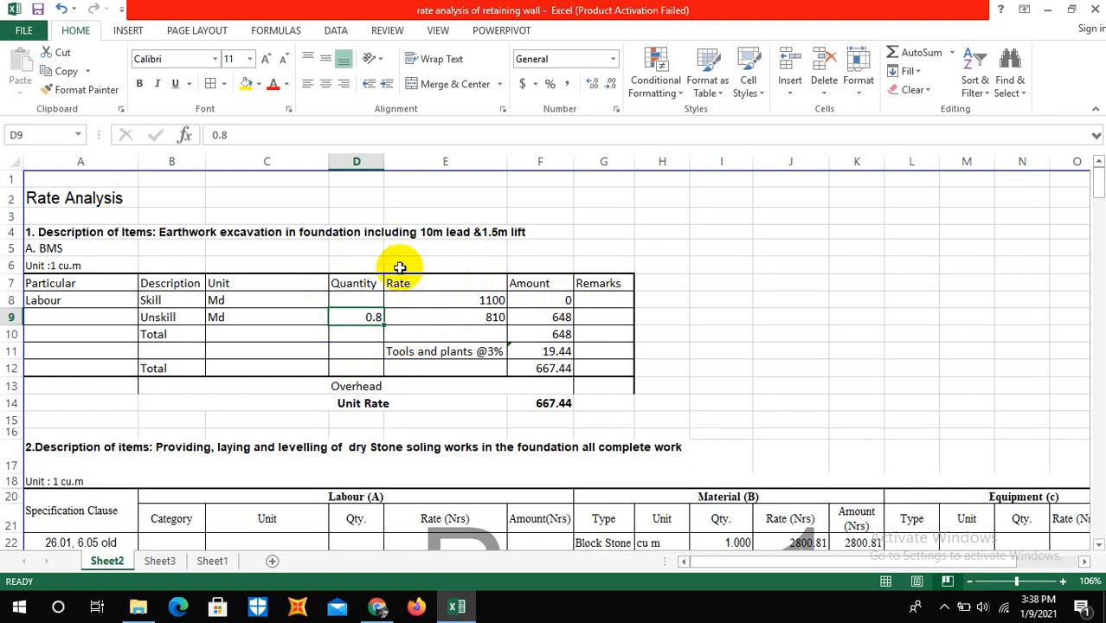
Switch back to the norms PDF in Chrome and examine the site preparation and earthwork items from A1 to B7
left_click(377, 606)
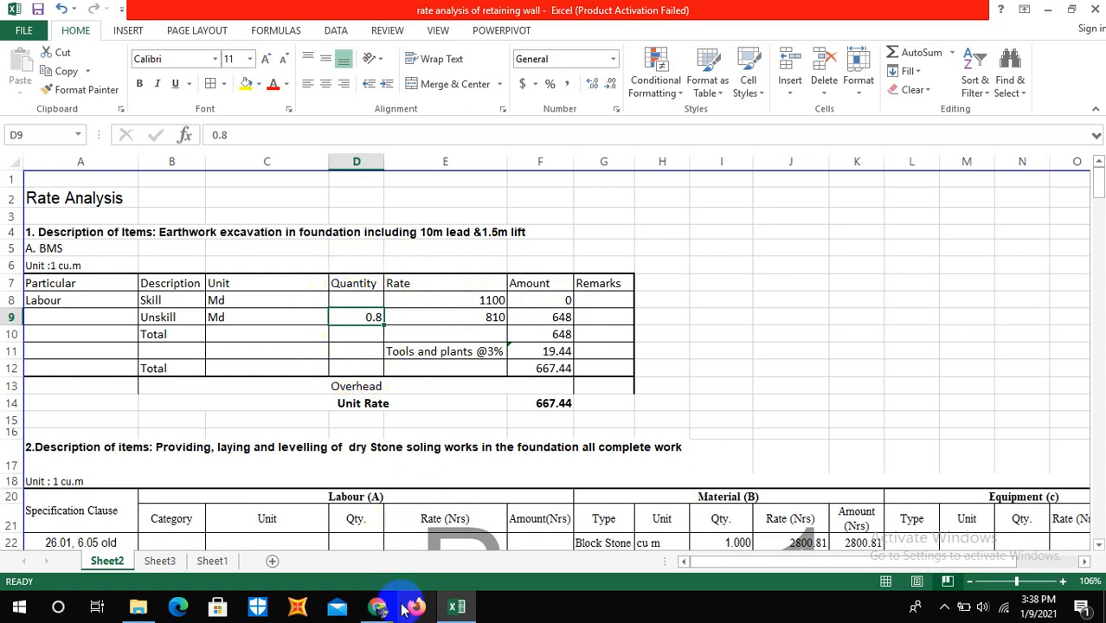
mouse_move(381, 610)
left_click(377, 520)
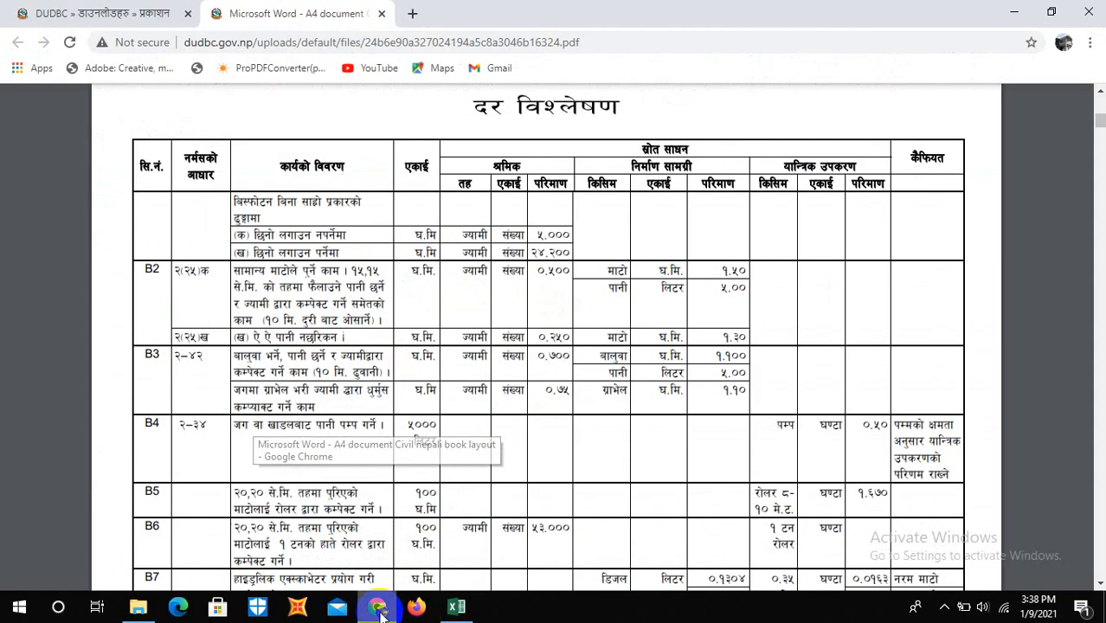
scroll(365, 415, "up", 10)
scroll(365, 415, "up", 15)
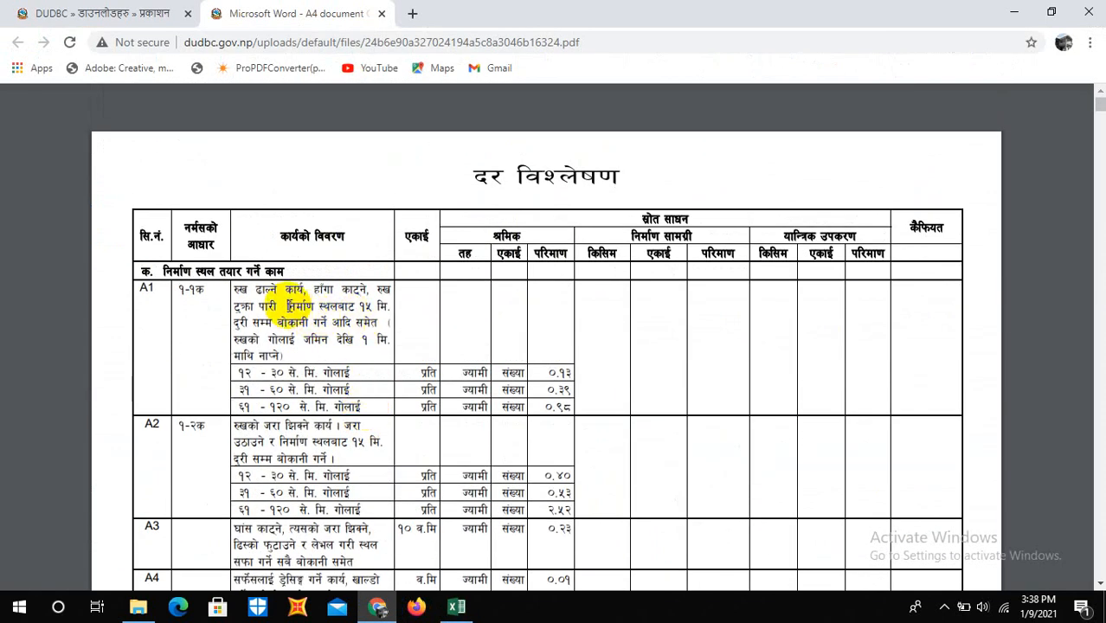
scroll(363, 305, "down", 3)
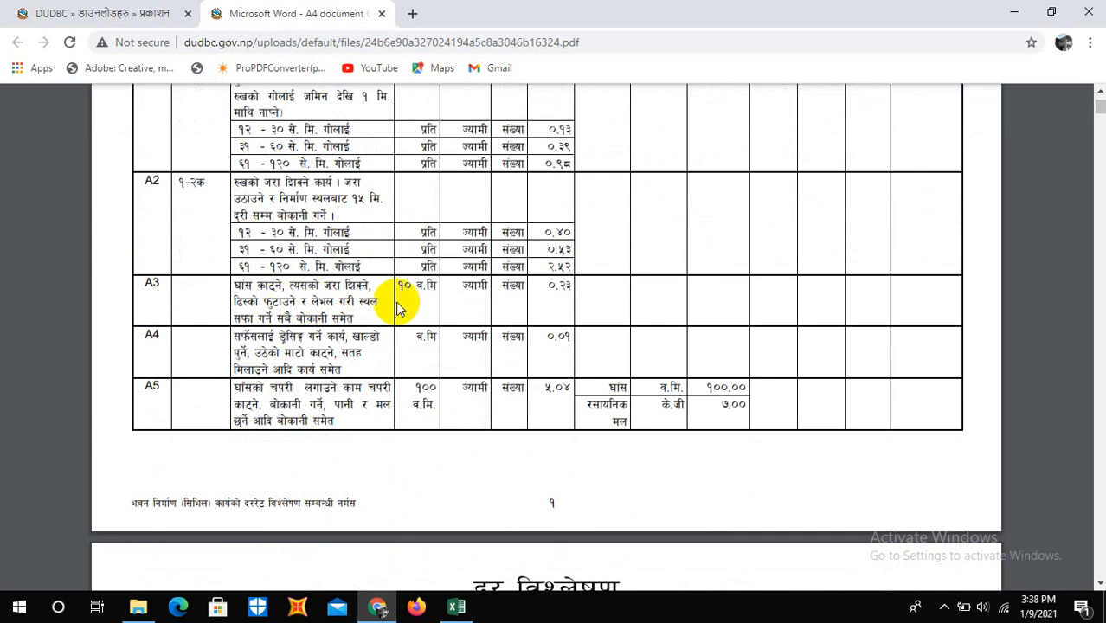
scroll(248, 307, "down", 2)
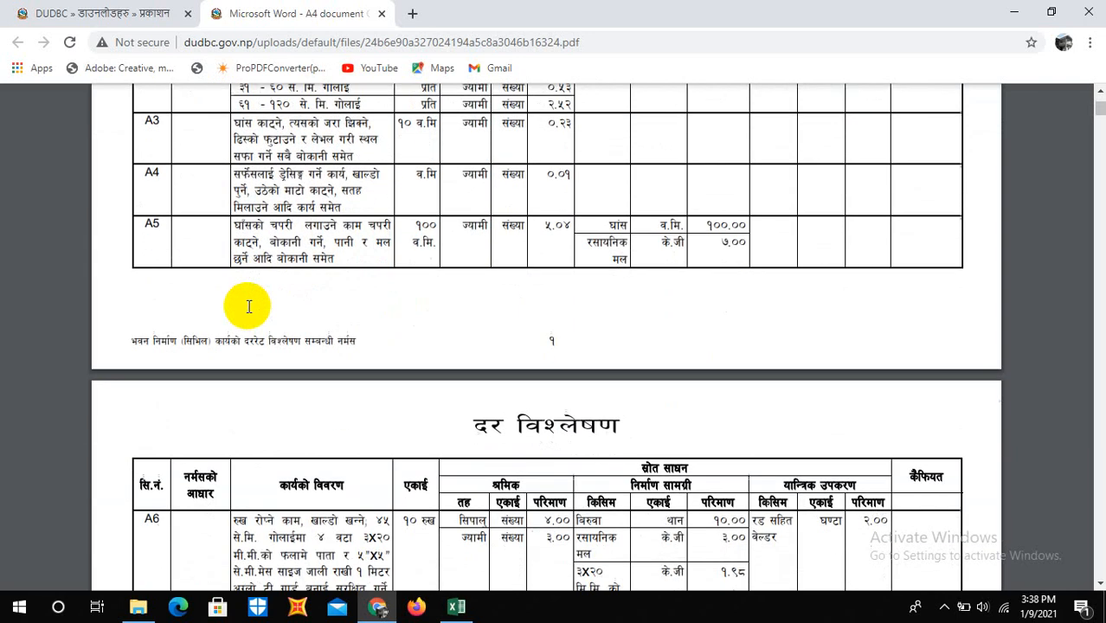
scroll(271, 326, "down", 3)
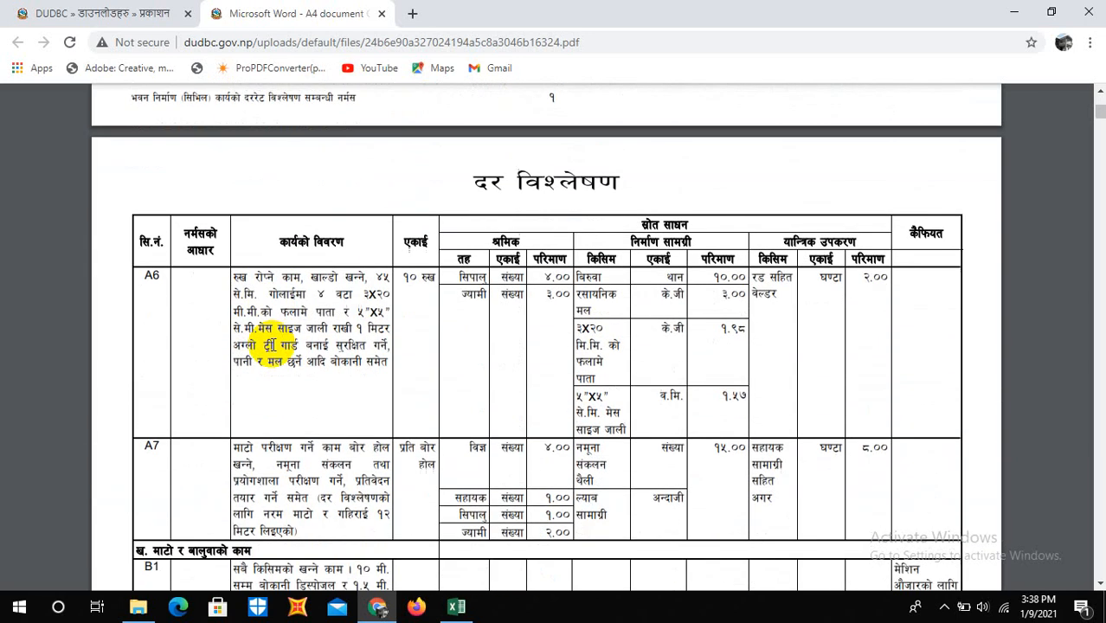
scroll(271, 344, "down", 5)
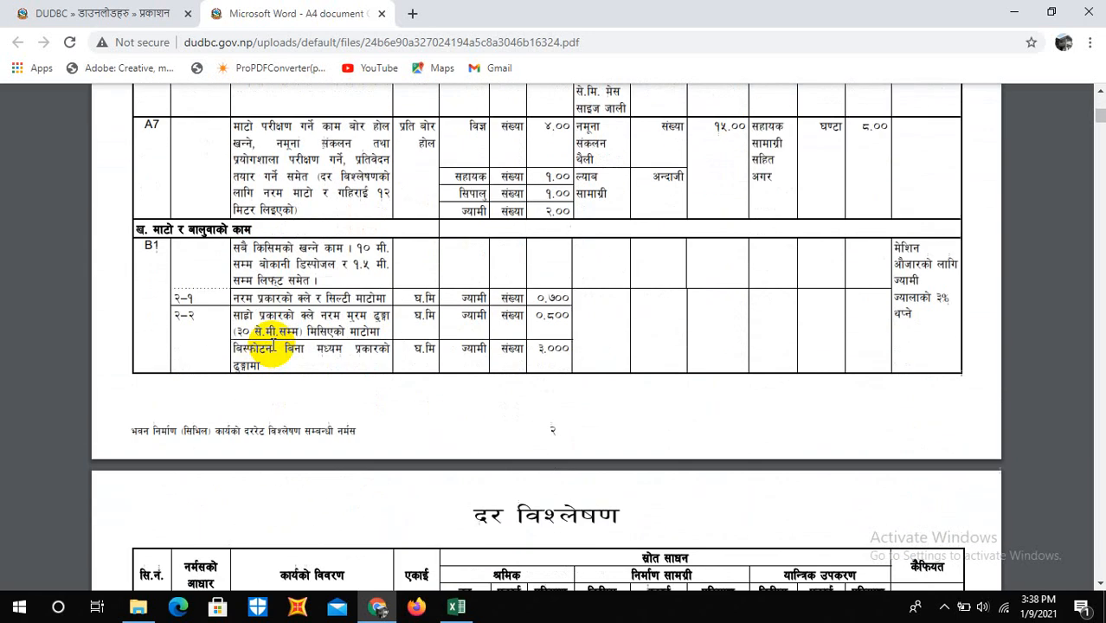
scroll(273, 345, "down", 6)
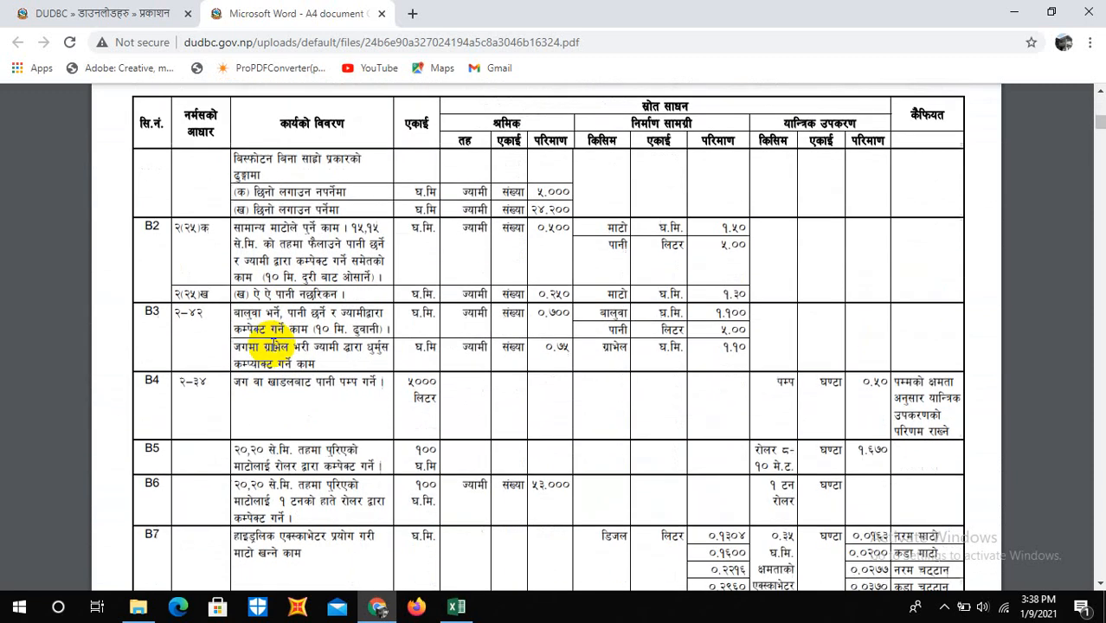
Examine the norms for excavator digging, brick and stone masonry items C1 to C13, and cement concrete item D1
scroll(272, 345, "down", 6)
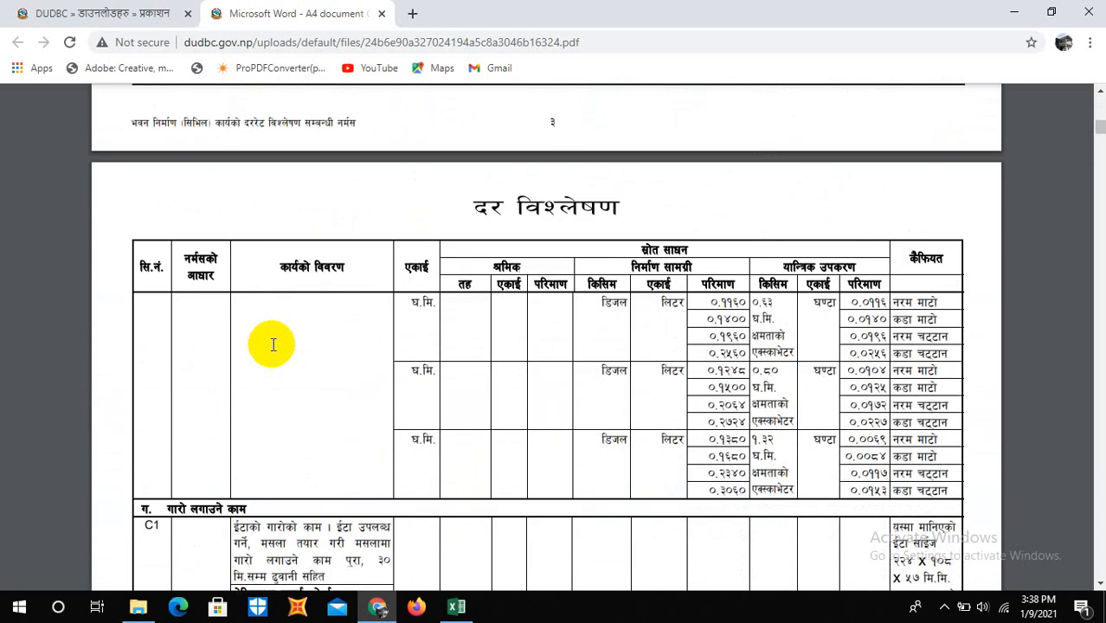
scroll(273, 345, "down", 7)
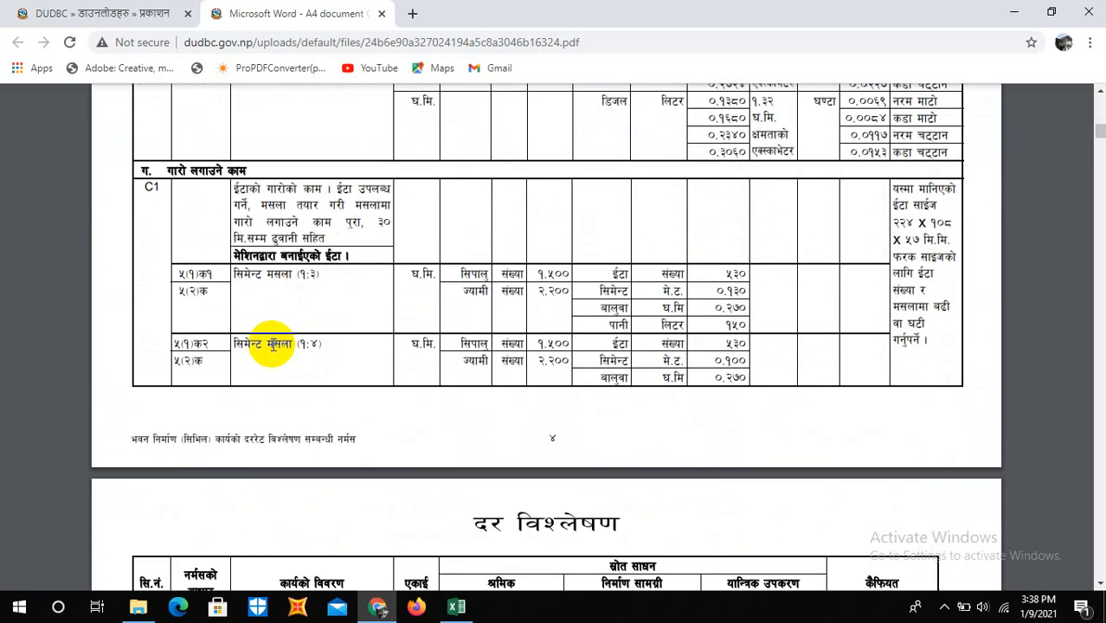
scroll(273, 345, "down", 7)
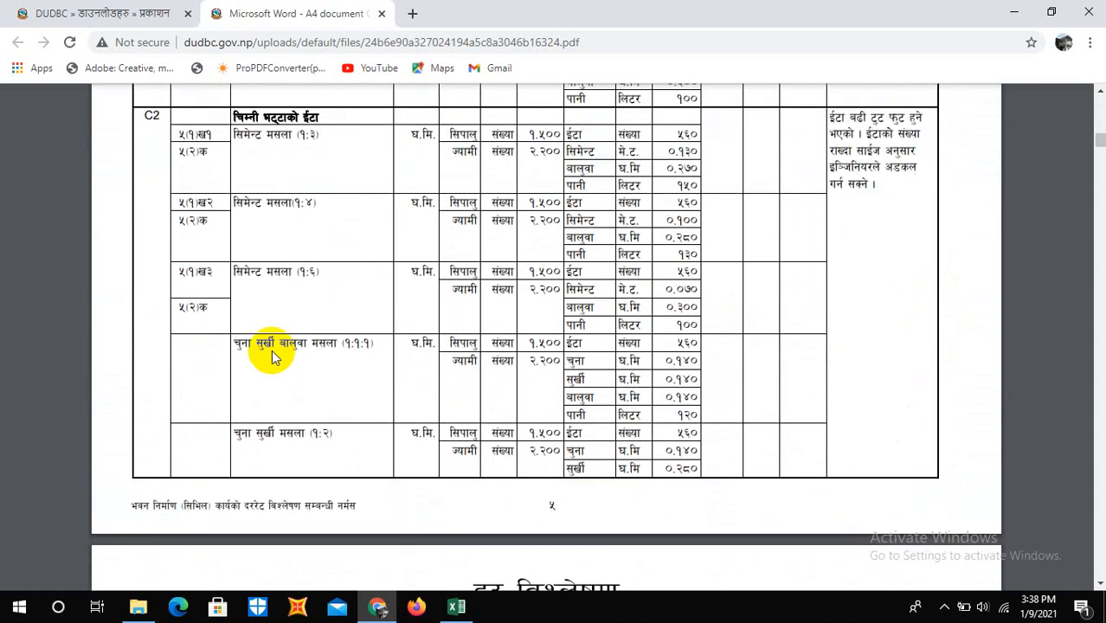
scroll(273, 355, "down", 1)
scroll(272, 356, "down", 4)
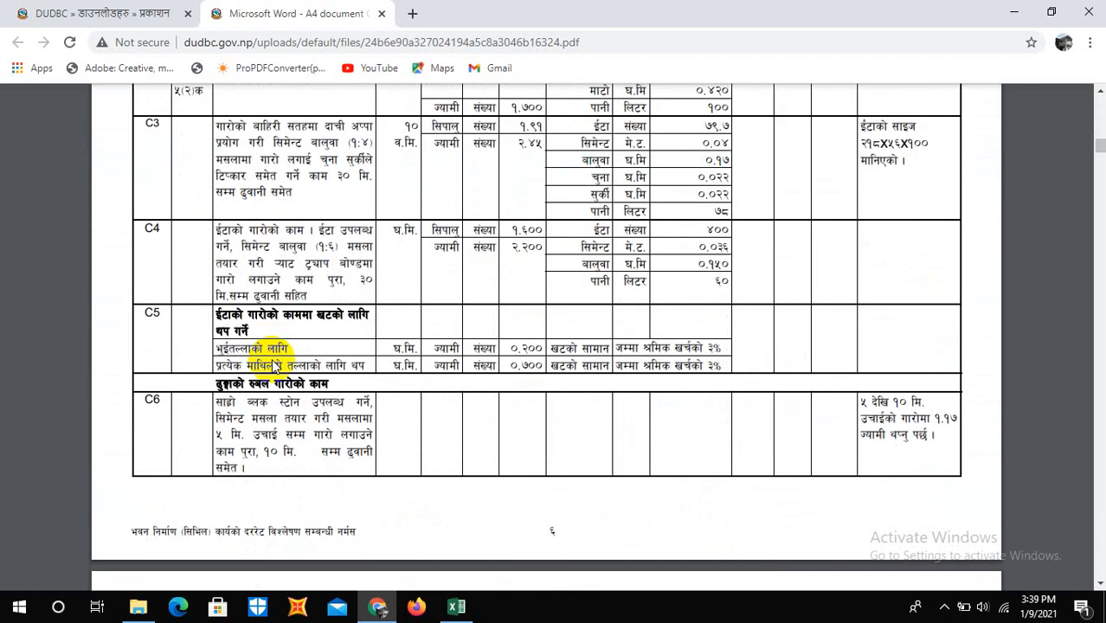
scroll(274, 364, "down", 10)
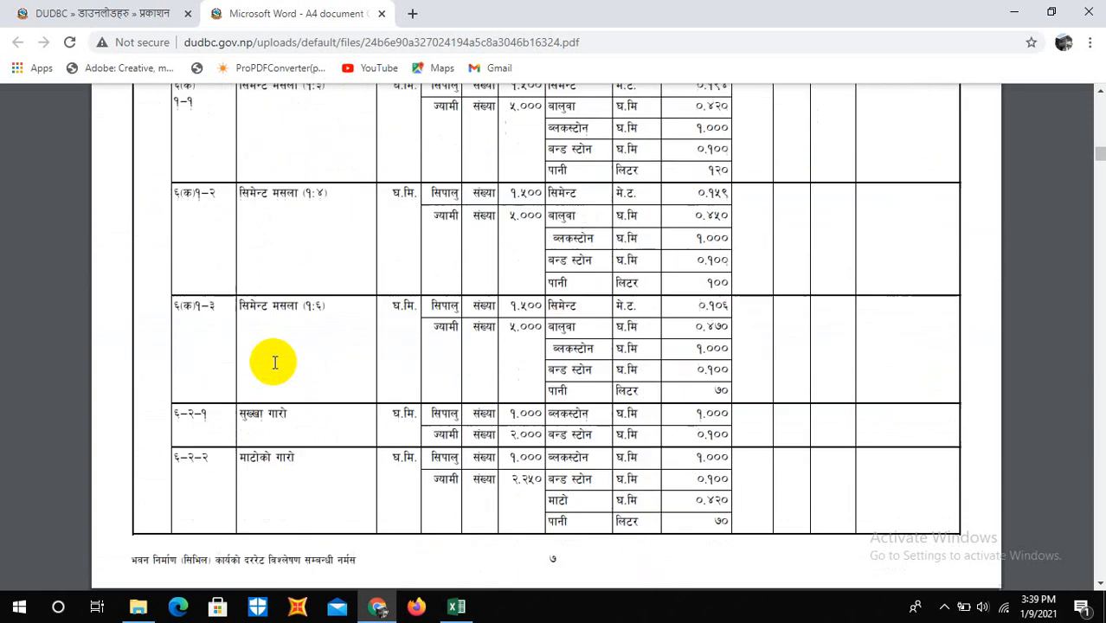
scroll(273, 365, "down", 6)
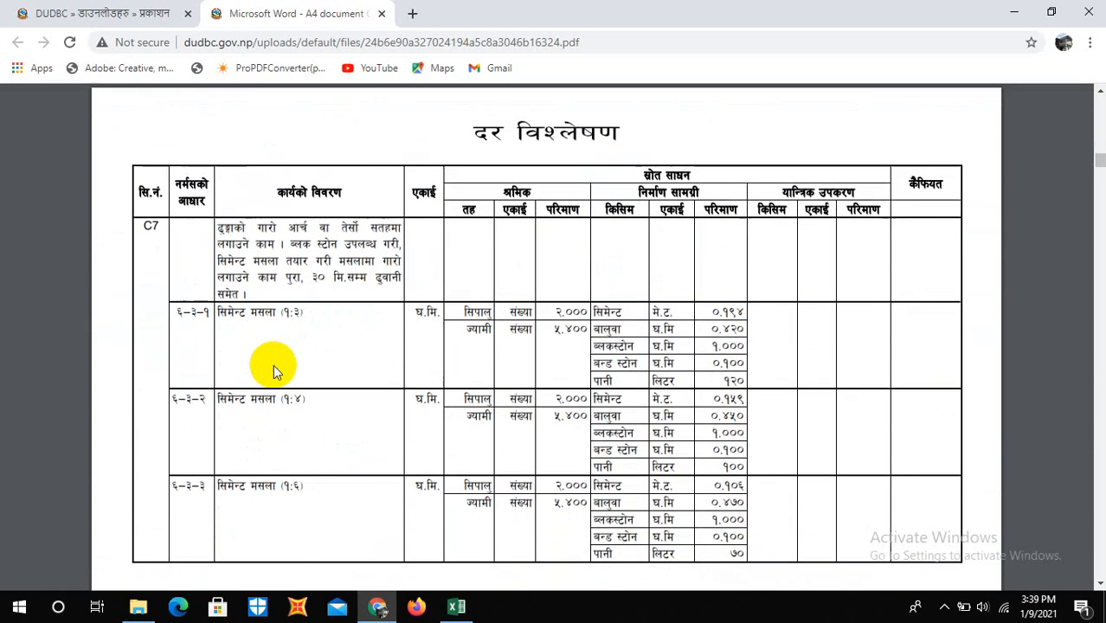
scroll(274, 364, "down", 10)
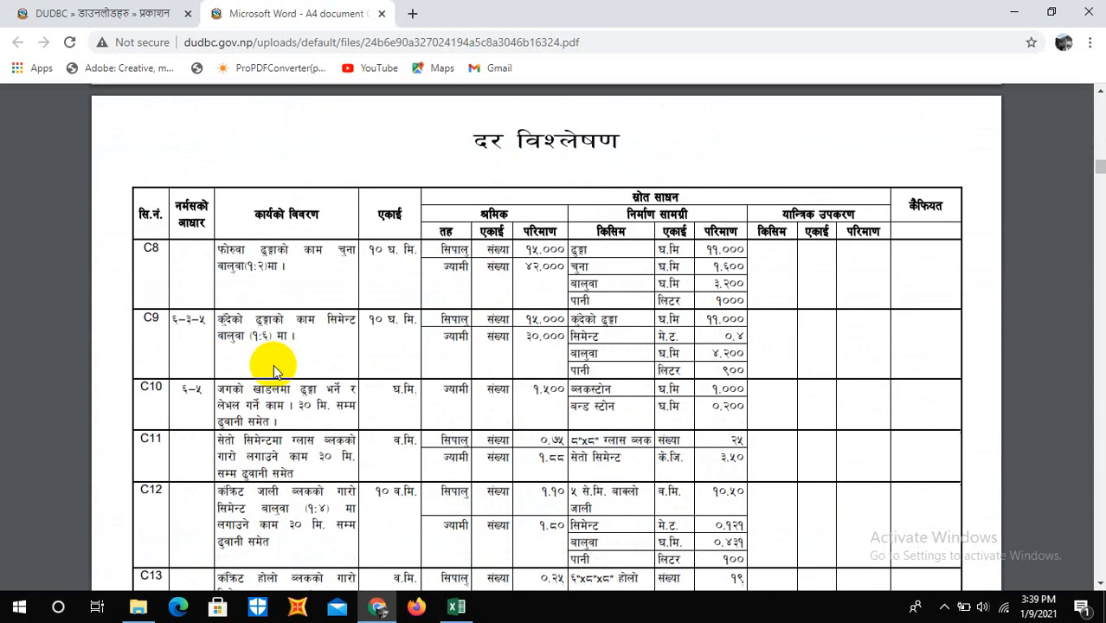
scroll(274, 365, "down", 6)
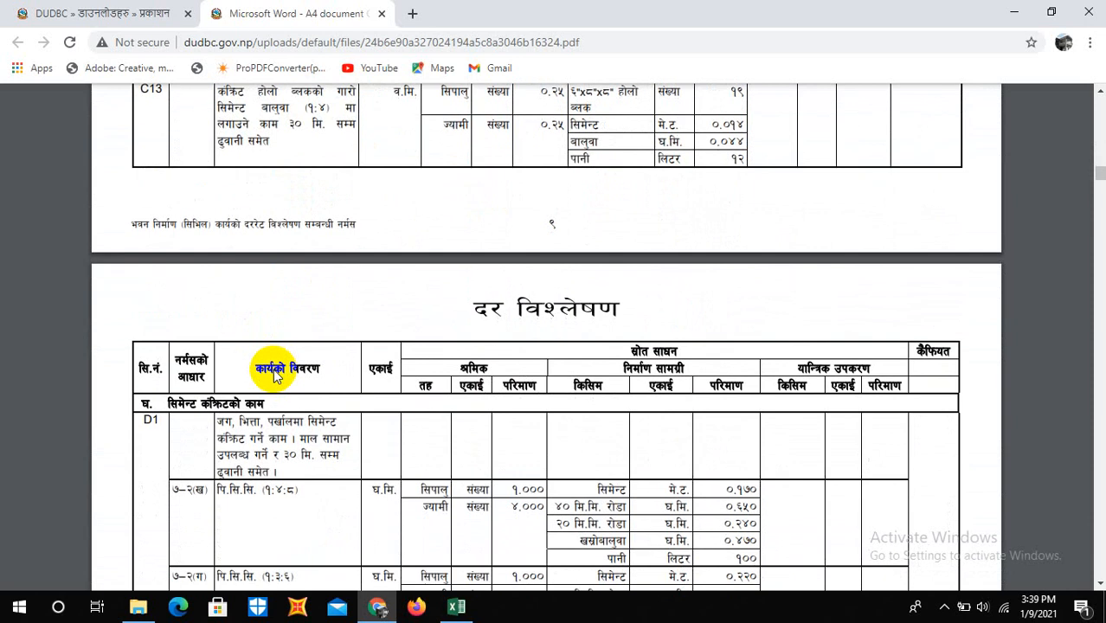
scroll(274, 371, "down", 3)
Return to the start of the norms PDF and examine items A1 to A7 and the B1 excavation norm with its soil classes
left_click_drag(1099, 180, 1100, 97)
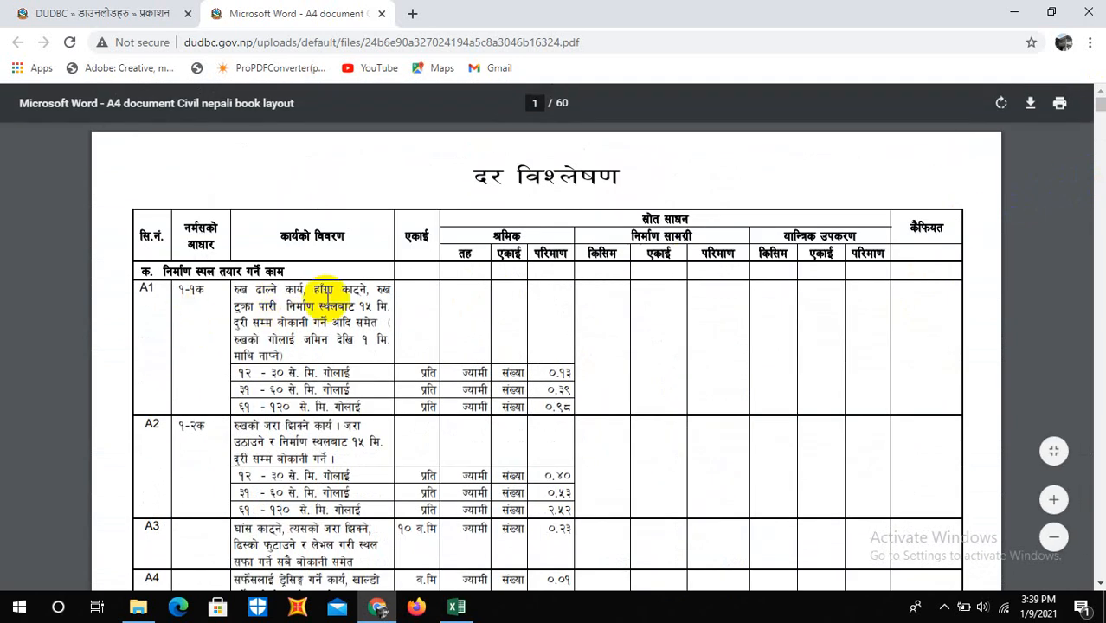
scroll(322, 290, "down", 2)
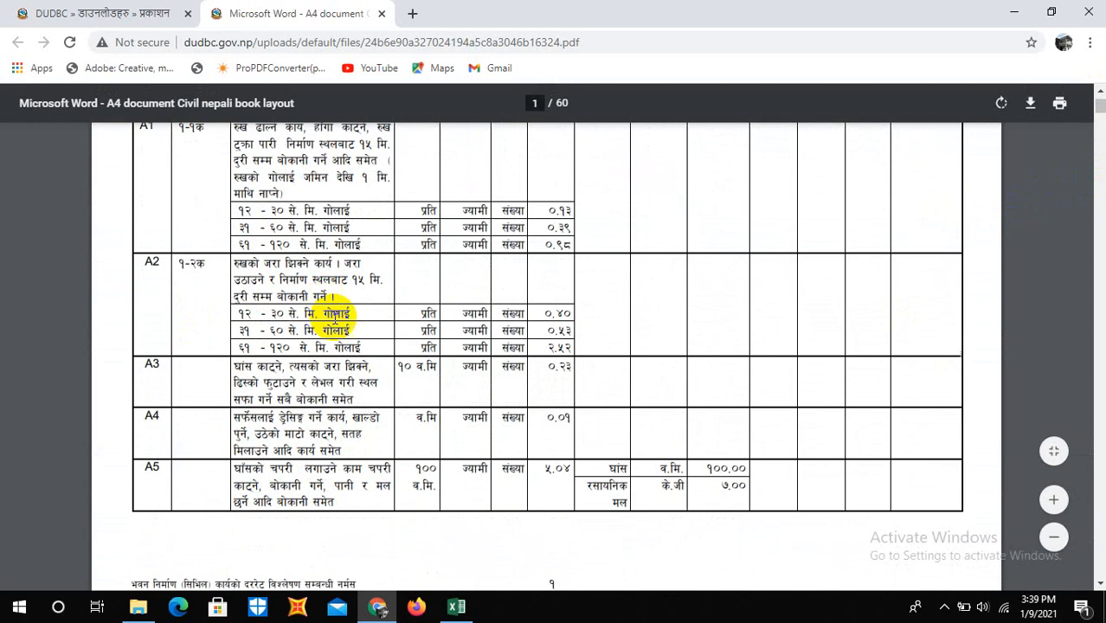
scroll(311, 446, "down", 4)
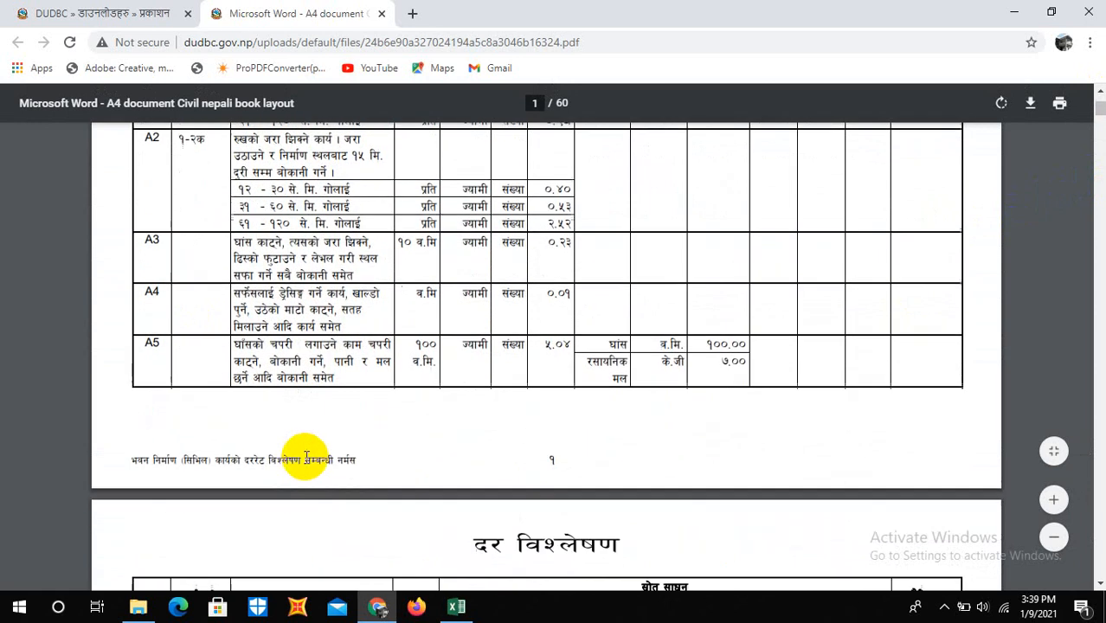
scroll(294, 449, "down", 3)
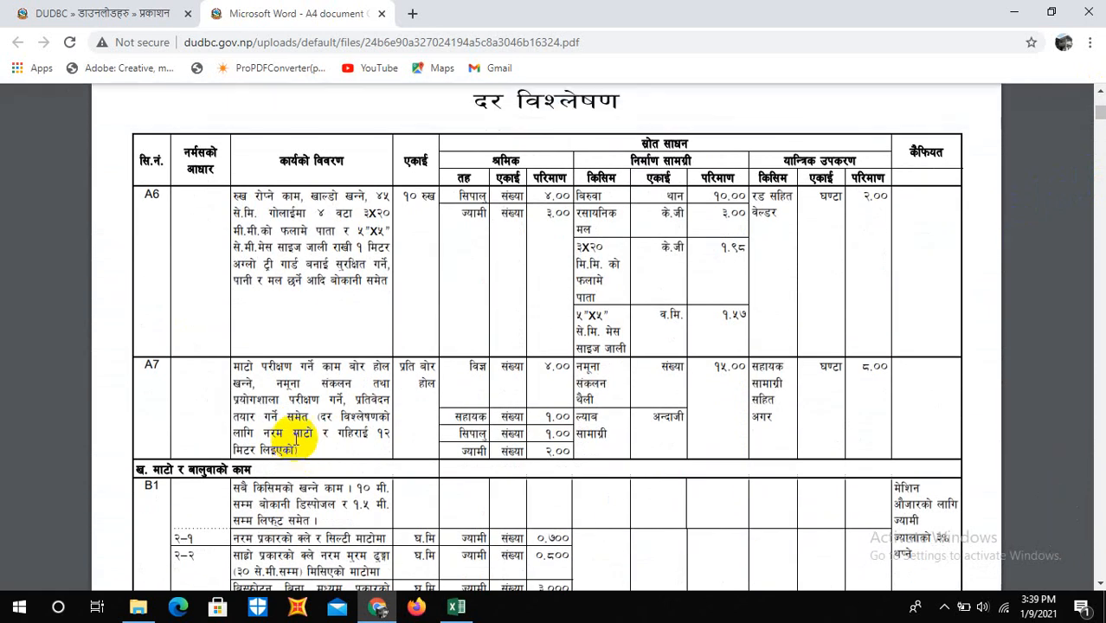
scroll(297, 444, "down", 1)
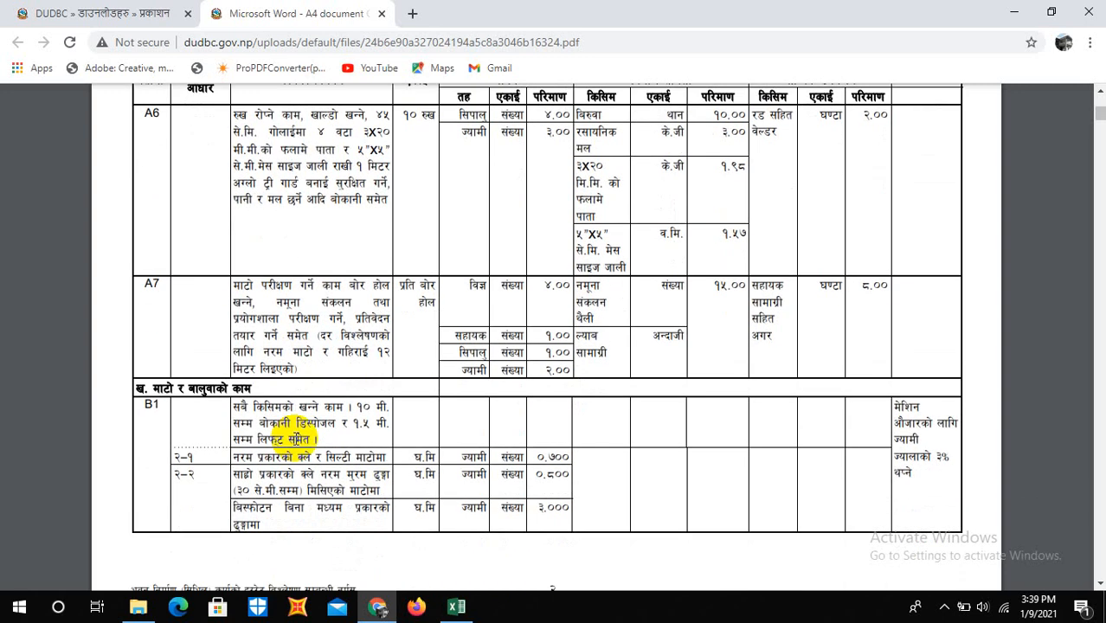
scroll(297, 439, "down", 1)
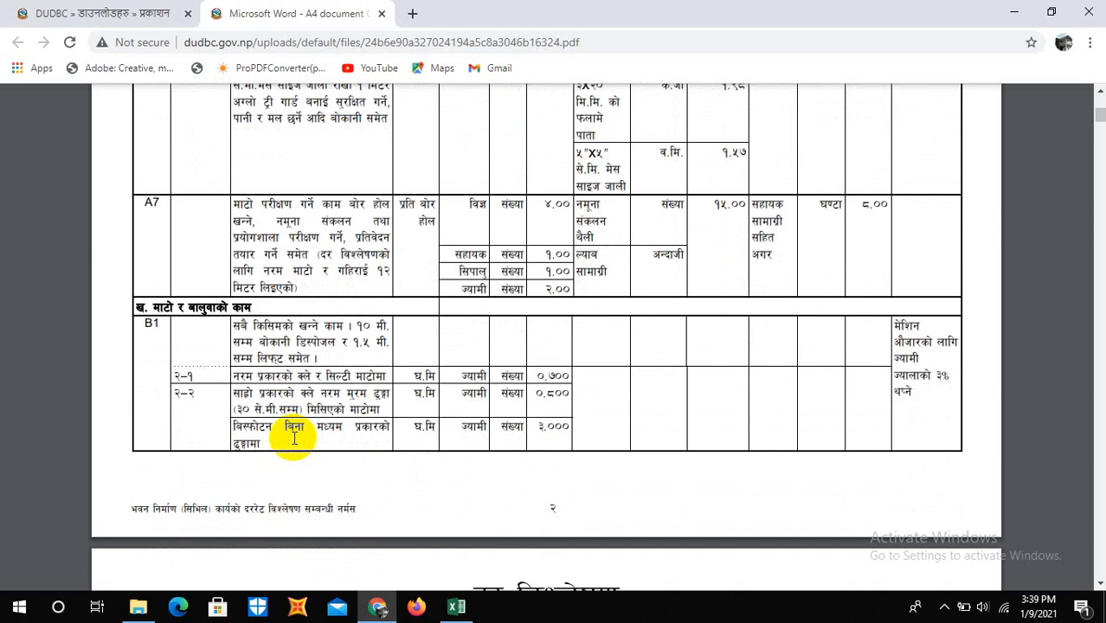
scroll(295, 439, "down", 2)
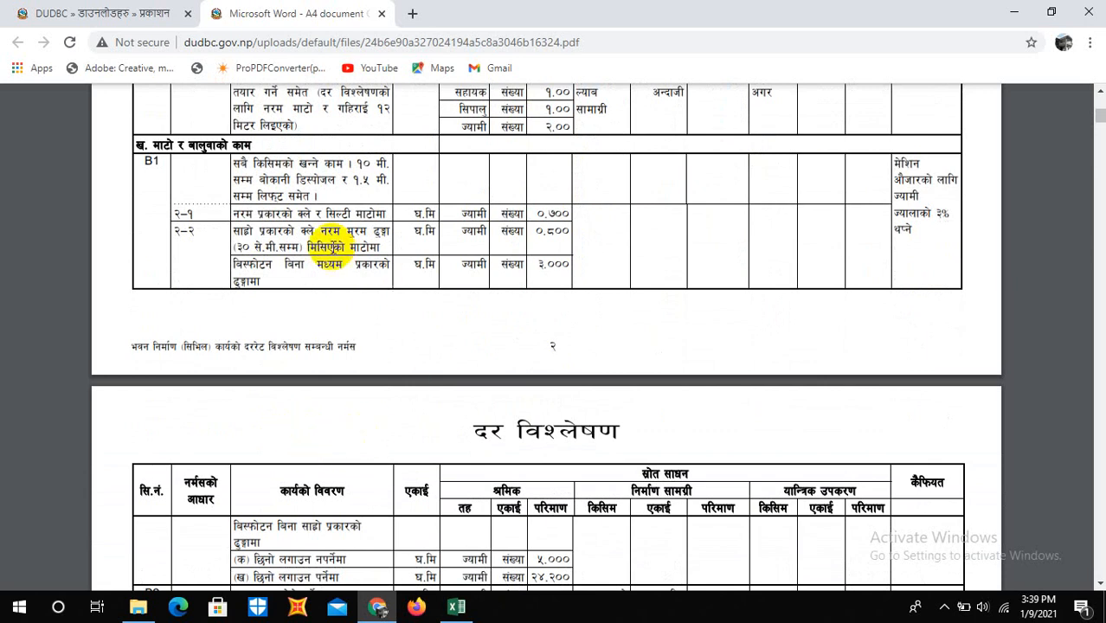
scroll(342, 249, "up", 2)
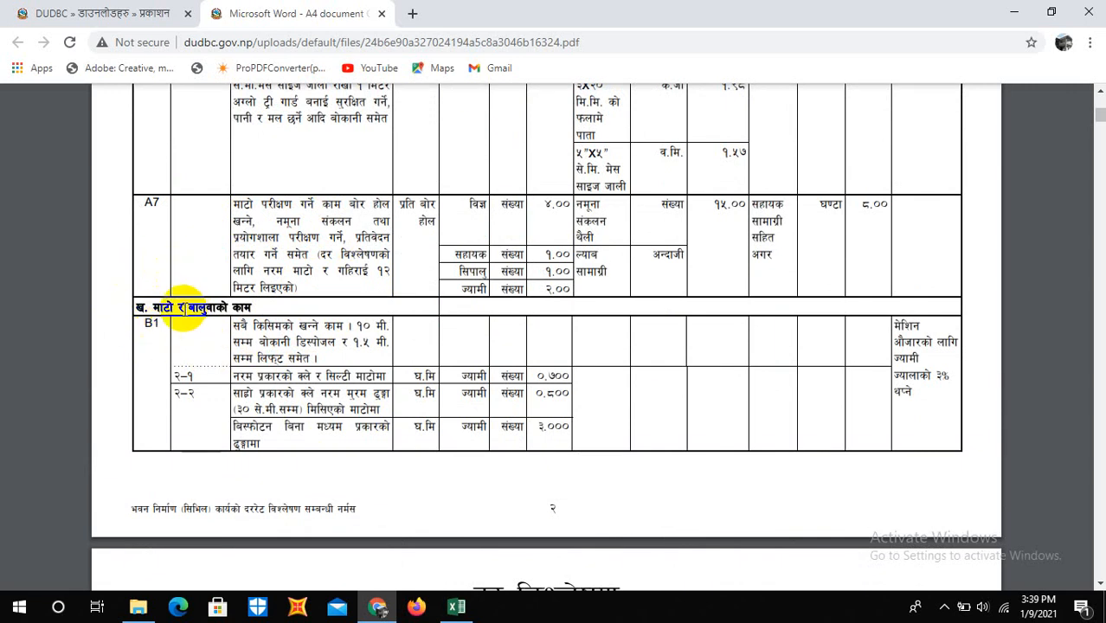
scroll(208, 308, "down", 2)
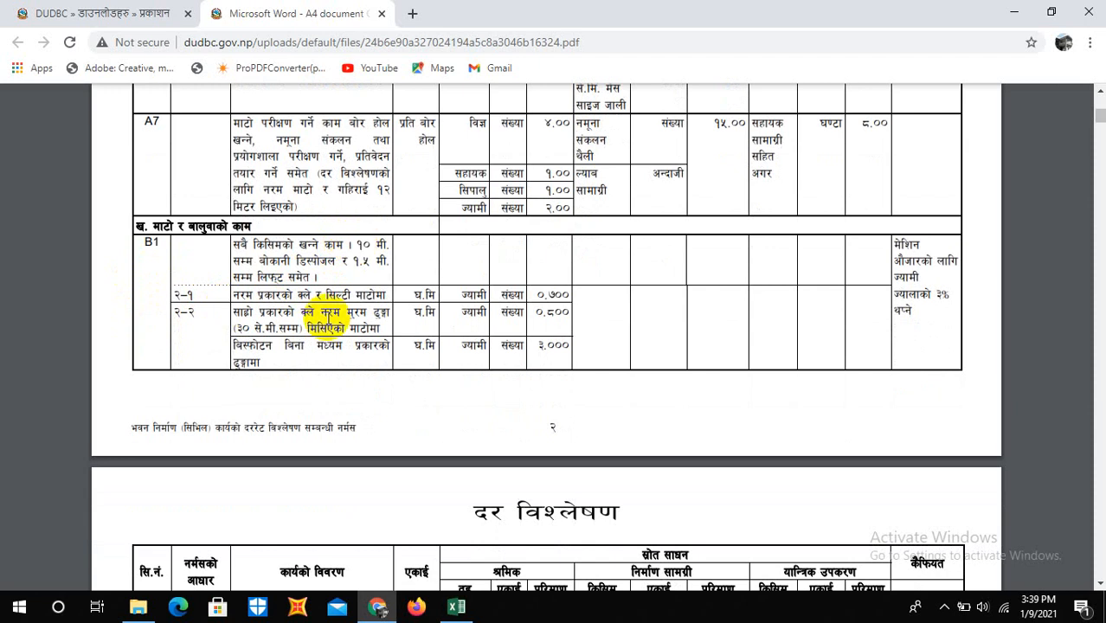
Compare the workbook's earthwork excavation description and unskilled quantity in Excel with the B1 norm in the Chrome PDF
left_click(457, 607)
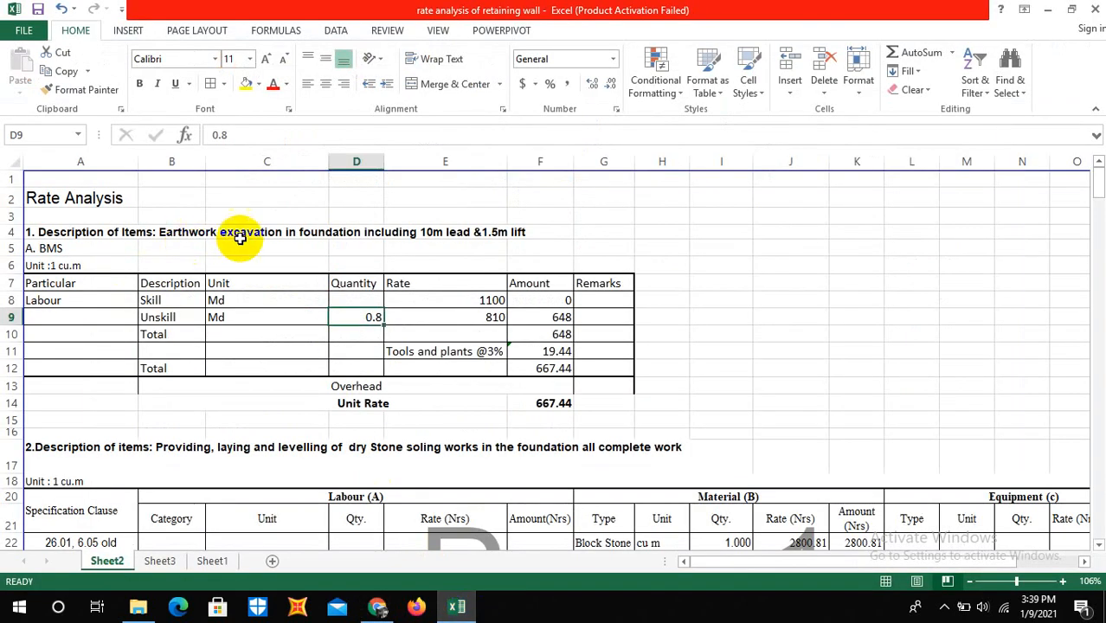
left_click(382, 610)
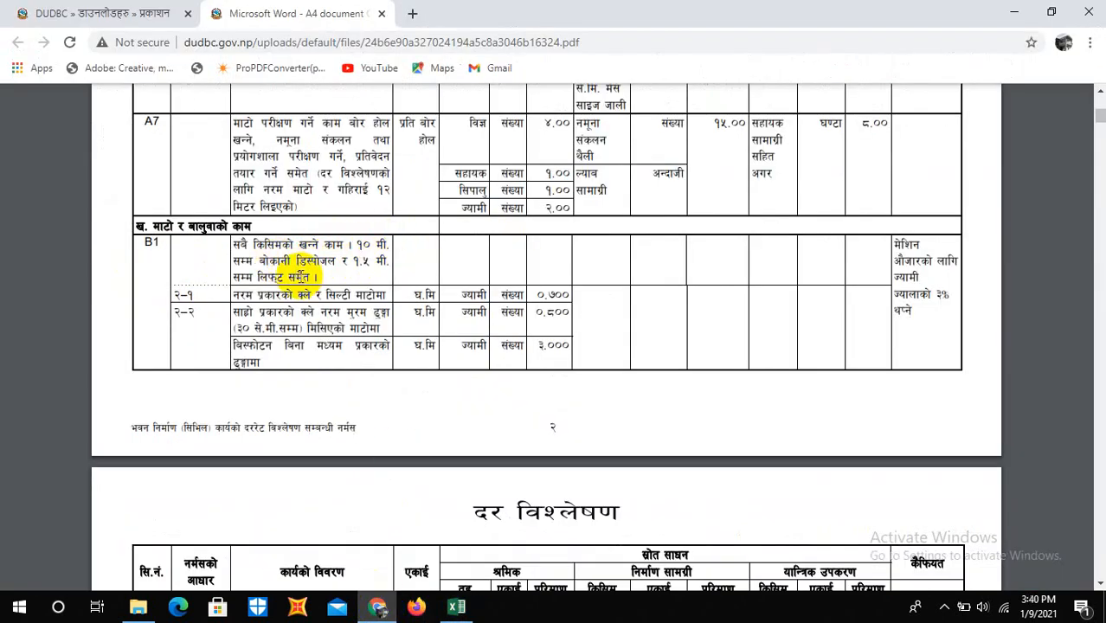
scroll(268, 276, "down", 1)
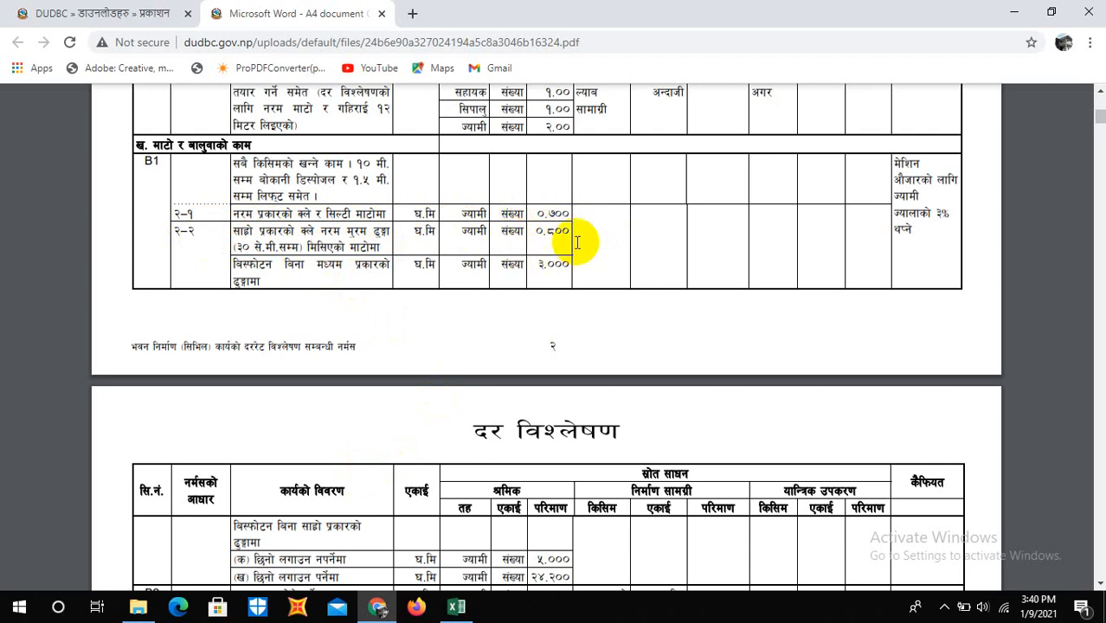
Compare the Tools and plants @3% entry in the Excel workbook with the remarks for B1 in the Chrome PDF
left_click(456, 606)
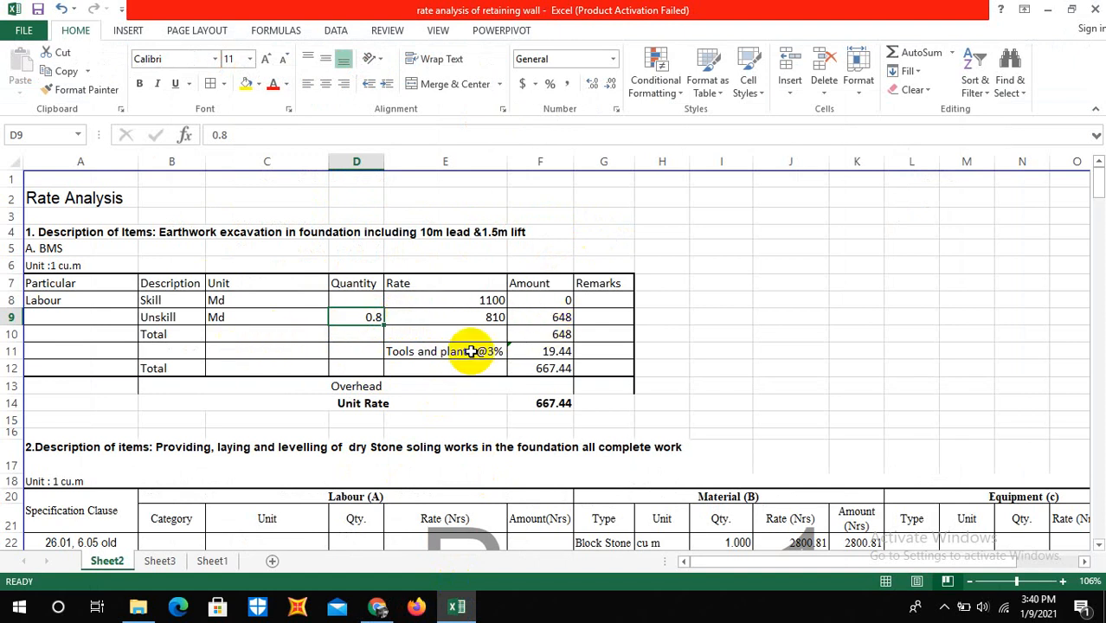
scroll(449, 355, "down", 1)
left_click(450, 303)
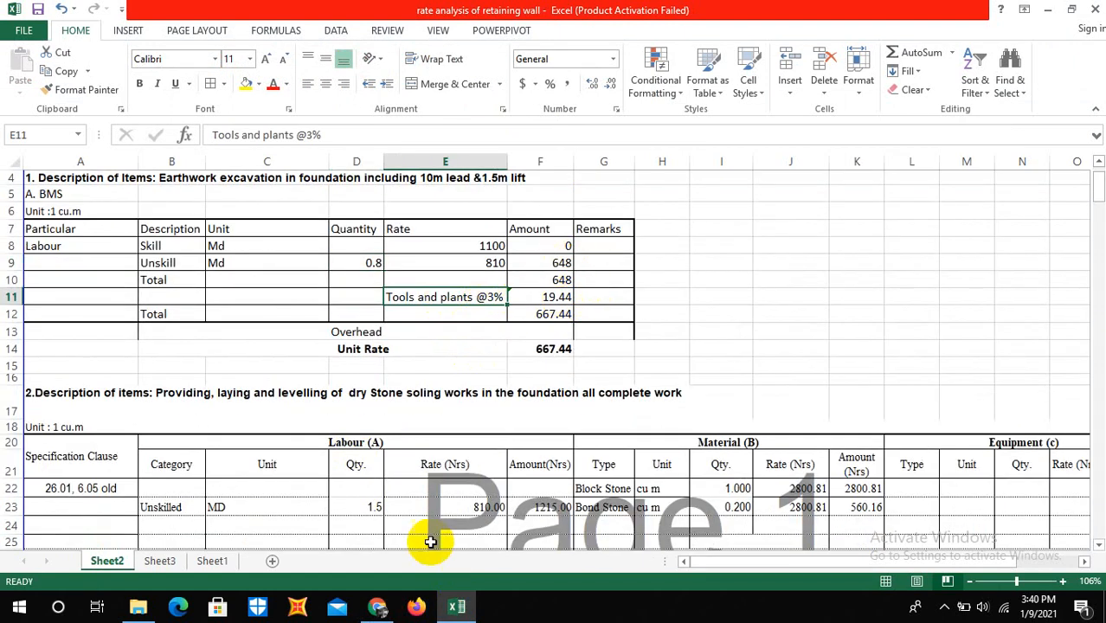
left_click(385, 608)
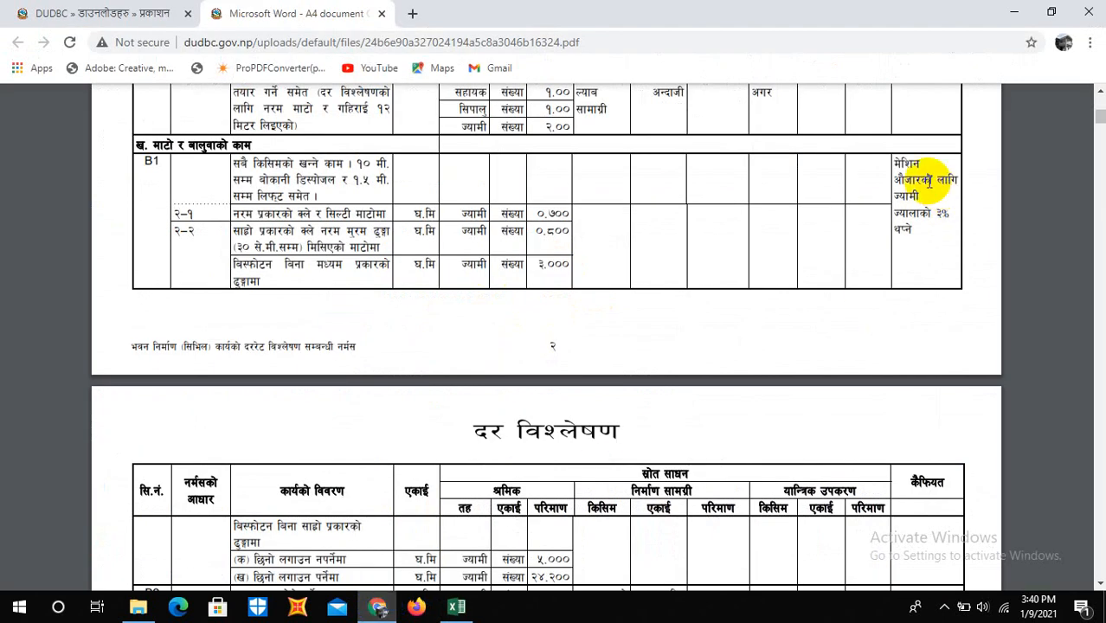
scroll(944, 247, "up", 2)
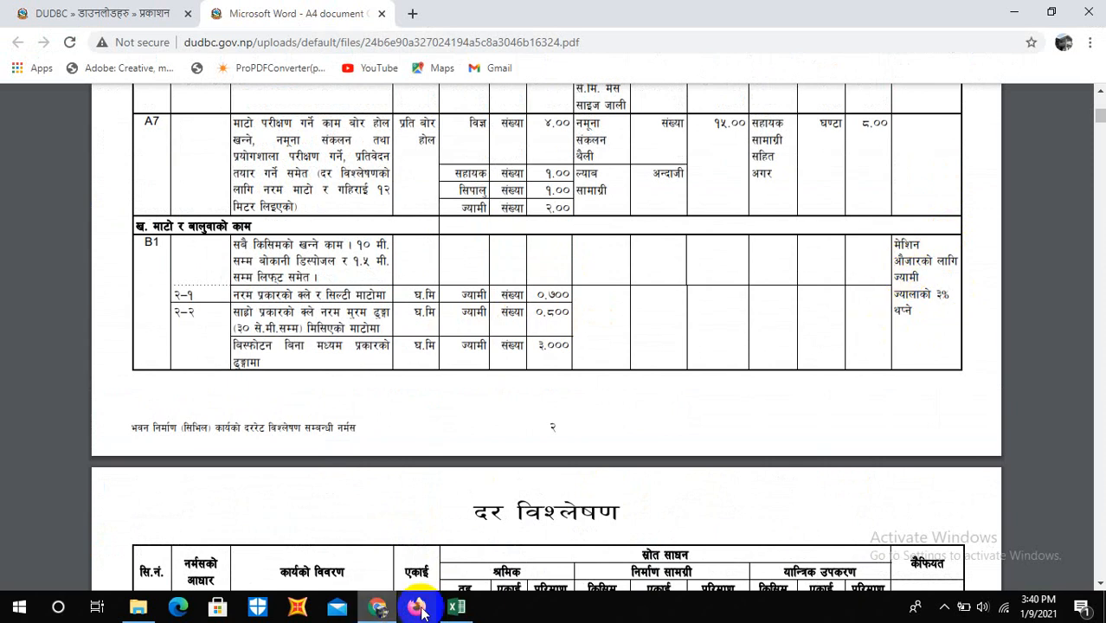
Switch back to Excel and inspect the formula for the tools and plants amount and the total amount below it
left_click(457, 606)
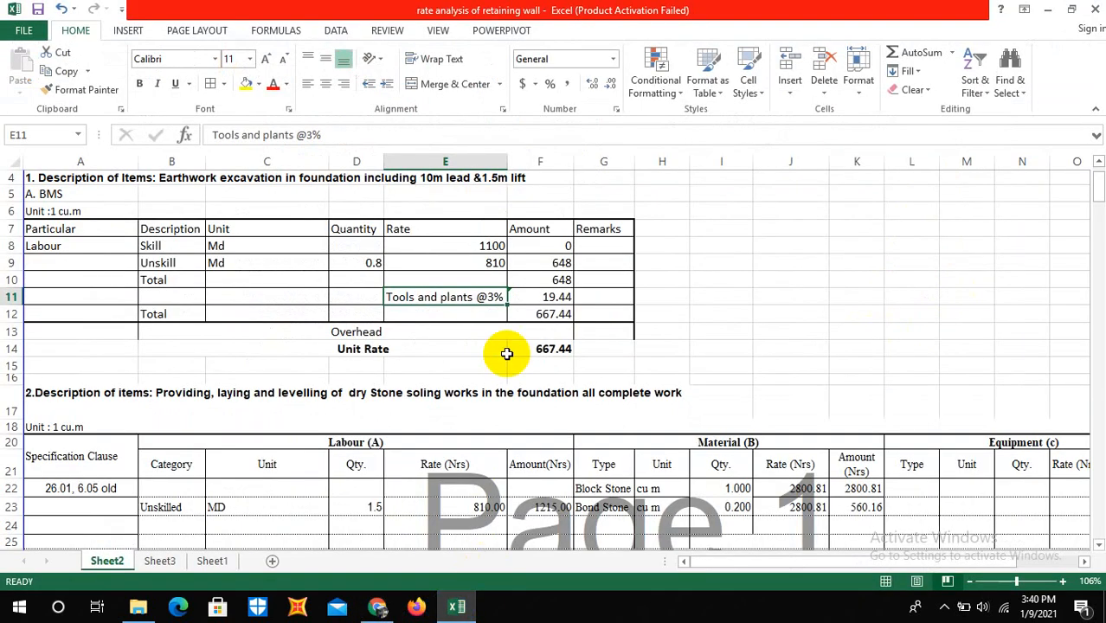
left_click(541, 297)
left_click(290, 134)
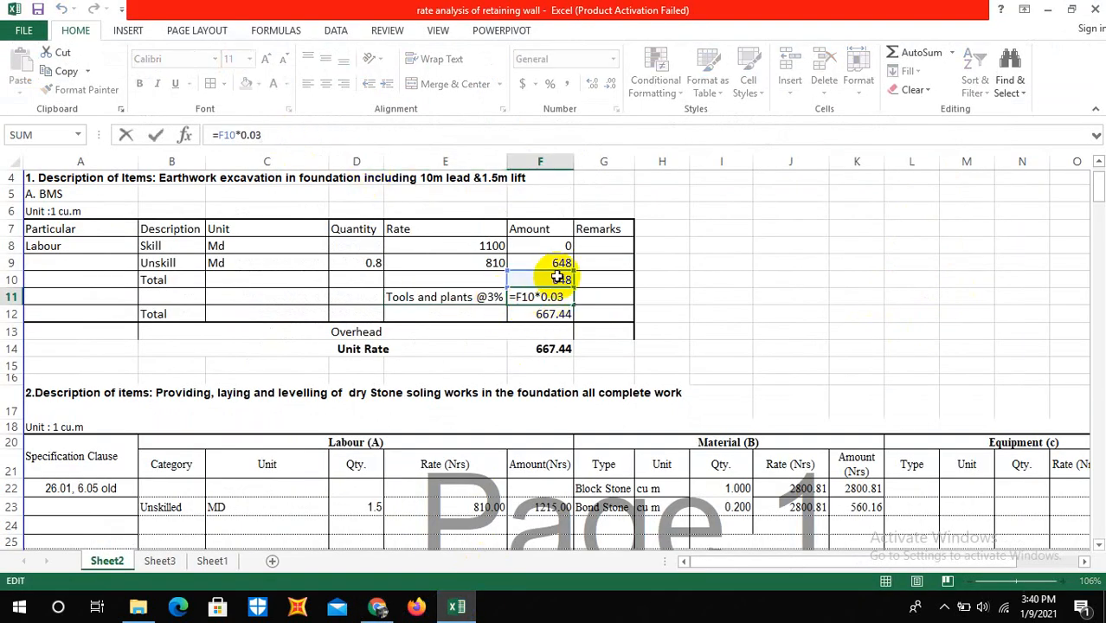
left_click(671, 311)
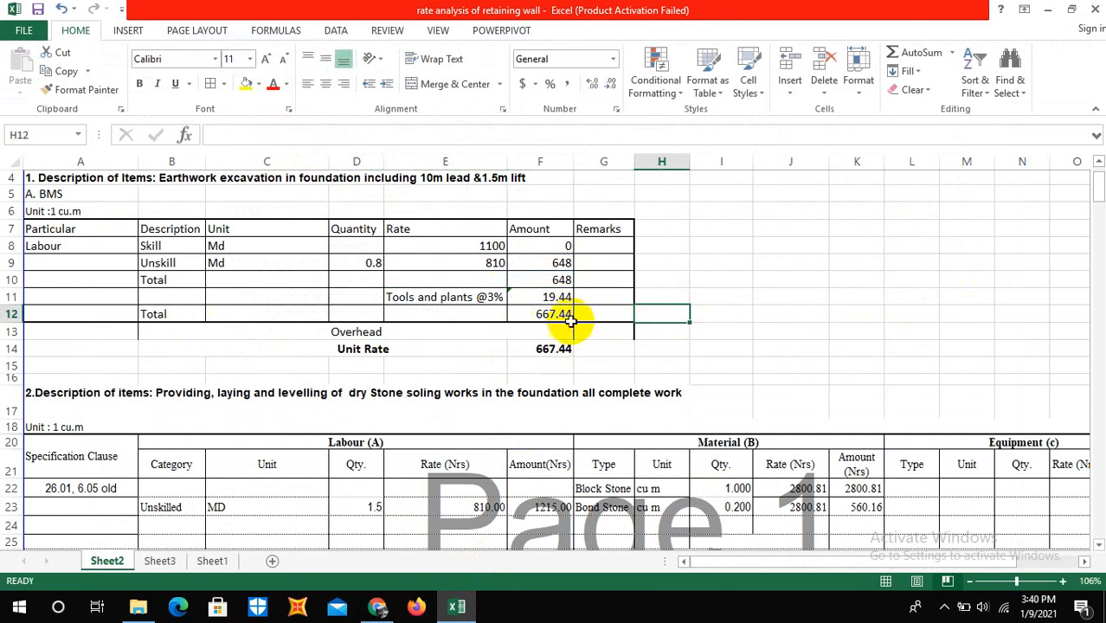
left_click(555, 313)
left_click(703, 296)
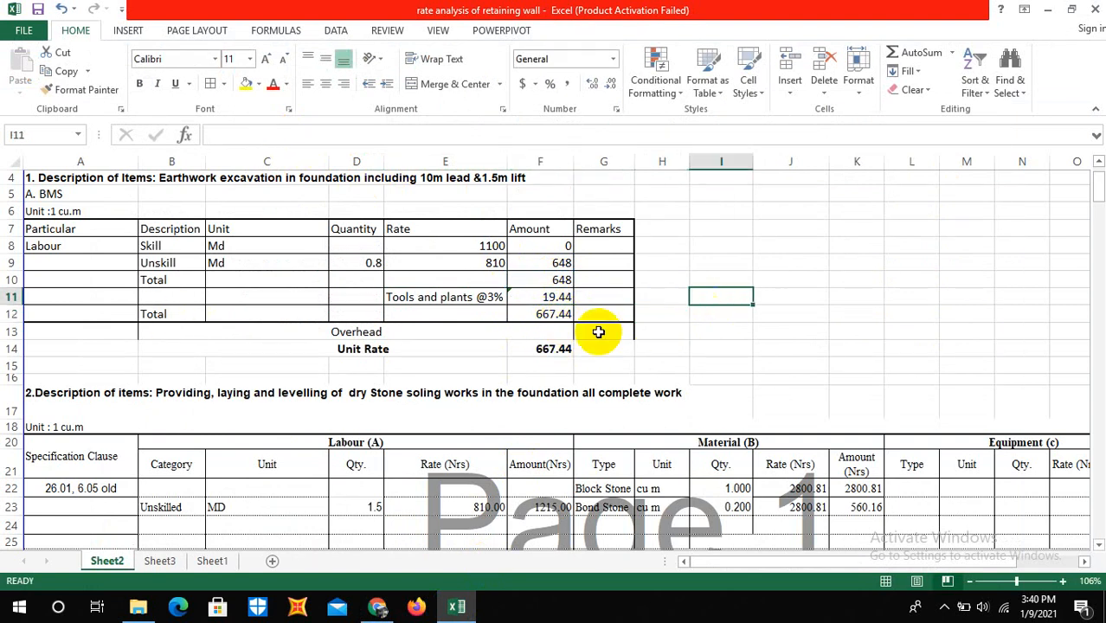
Calculate a 15% overhead on the excavation total in cell H13 with the formula =0.15*F12
left_click(549, 333)
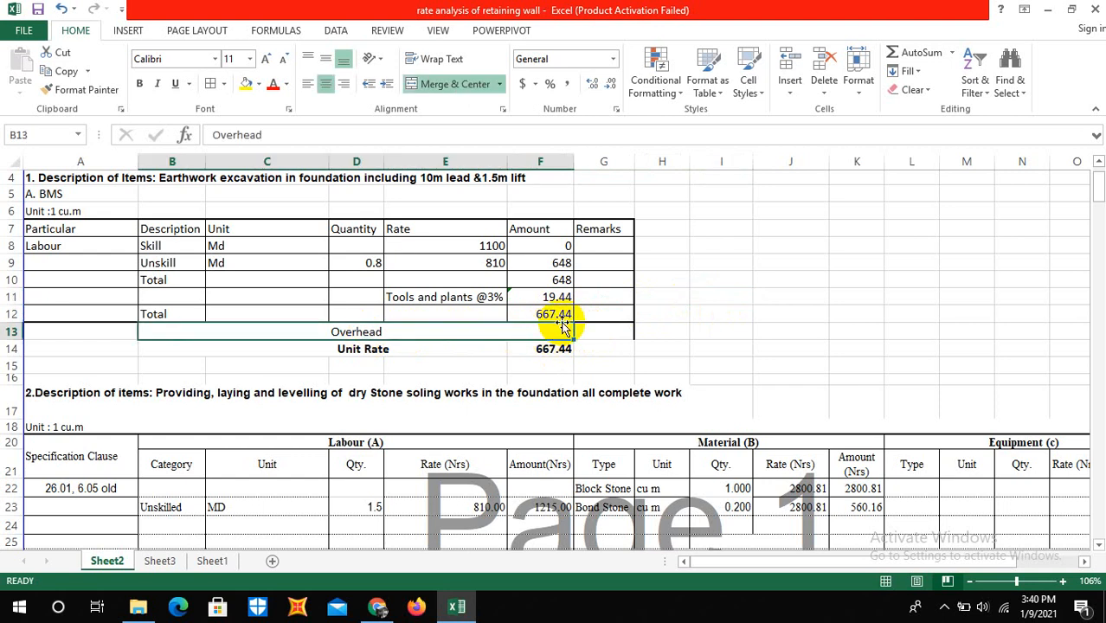
left_click(662, 331)
type("=0.15*F12")
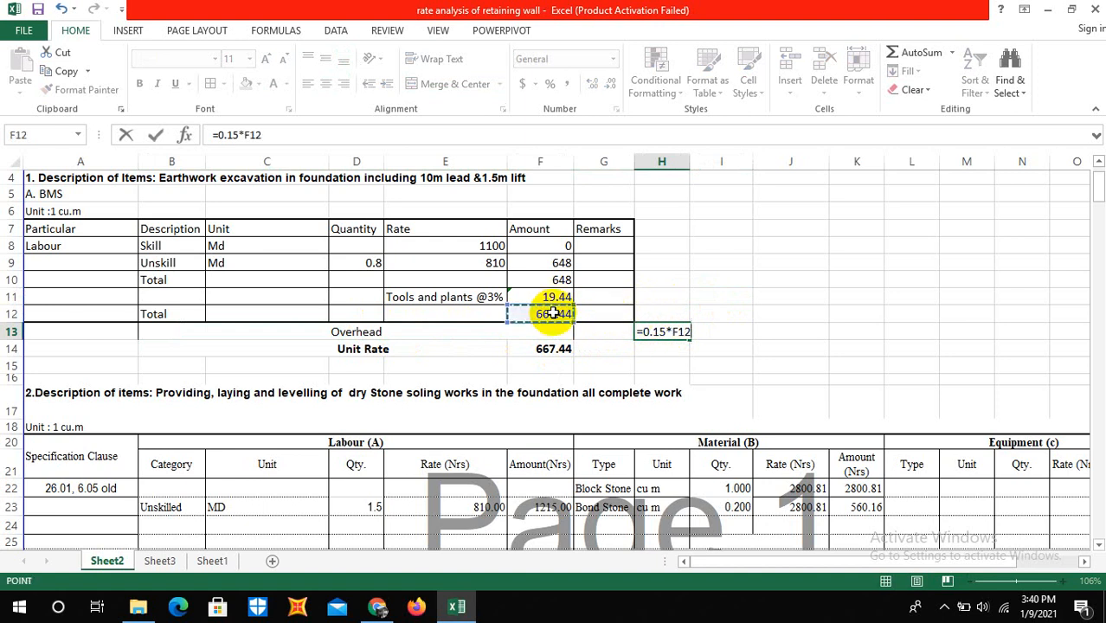
key("Return")
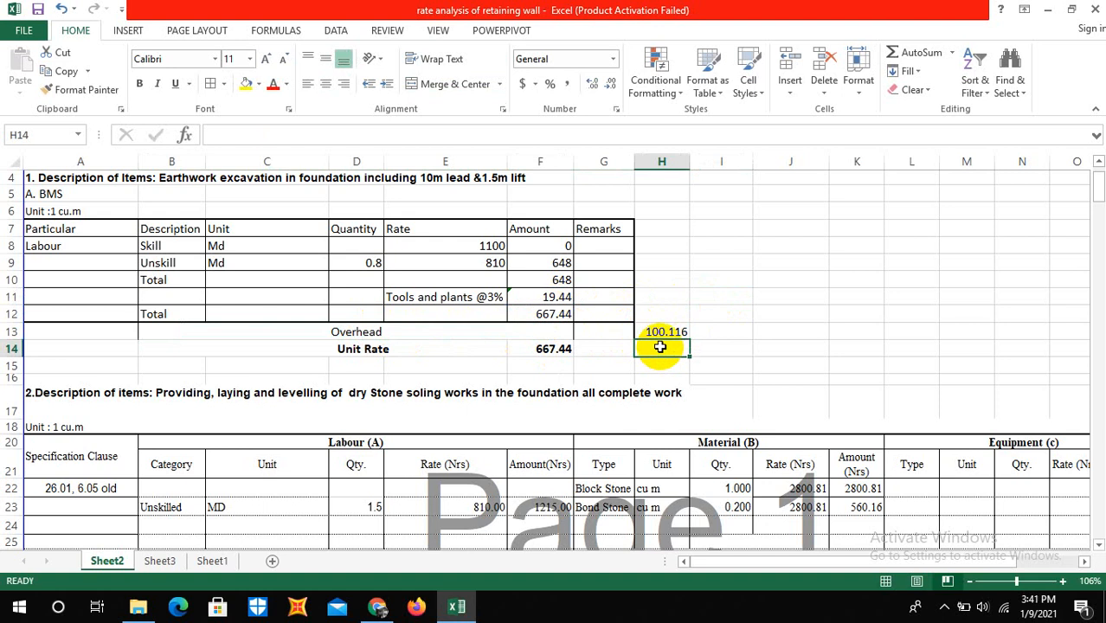
Add the overhead to the excavation total in H14 with =F12+H13, and clear both trial cells
type("=")
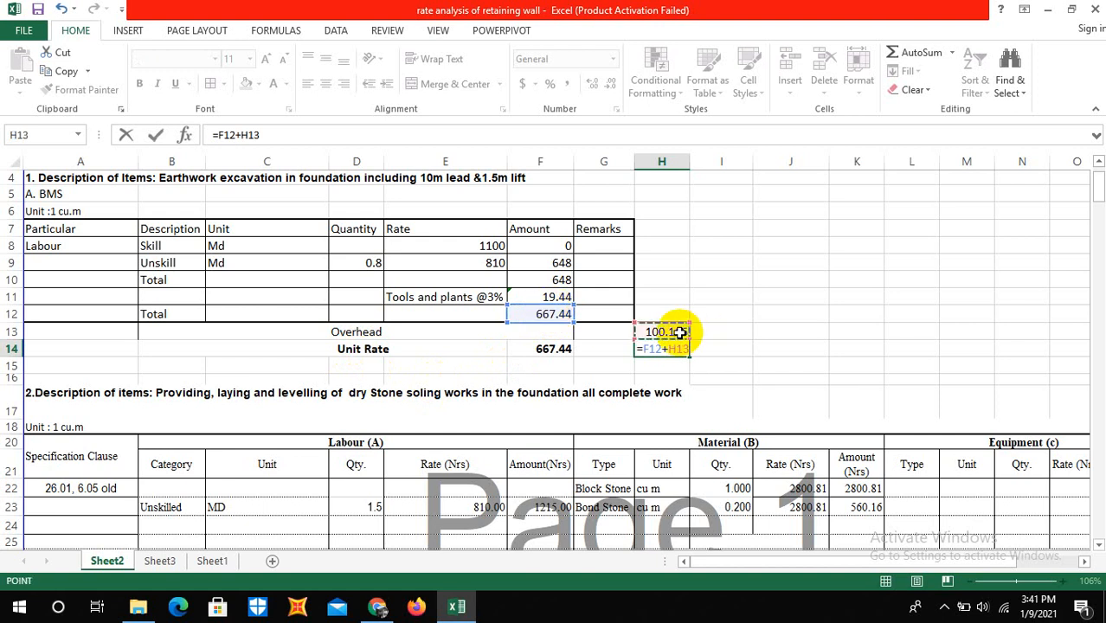
key("Return")
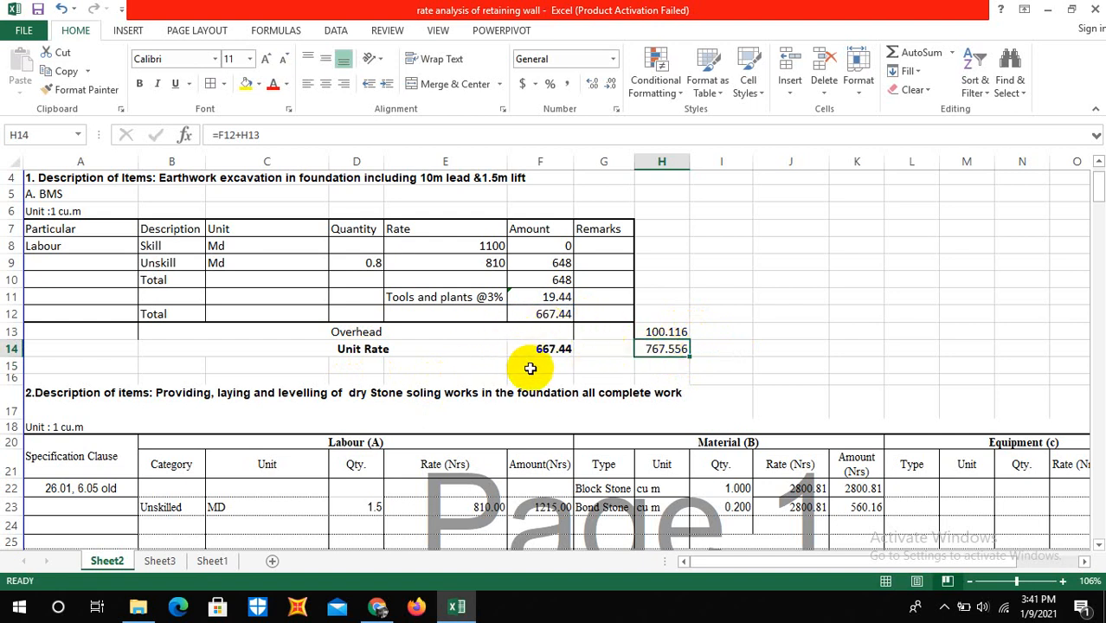
left_click(665, 331)
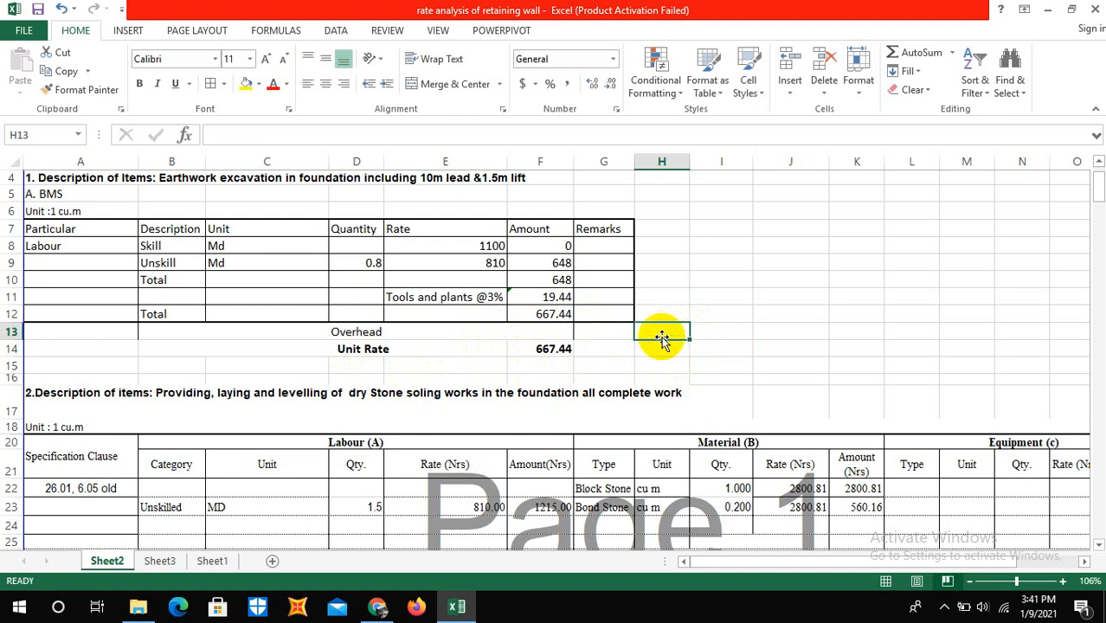
Review the dry stone soling item's description, unit, specification clause and unskilled labour quantity
scroll(338, 371, "down", 1)
scroll(337, 370, "up", 2)
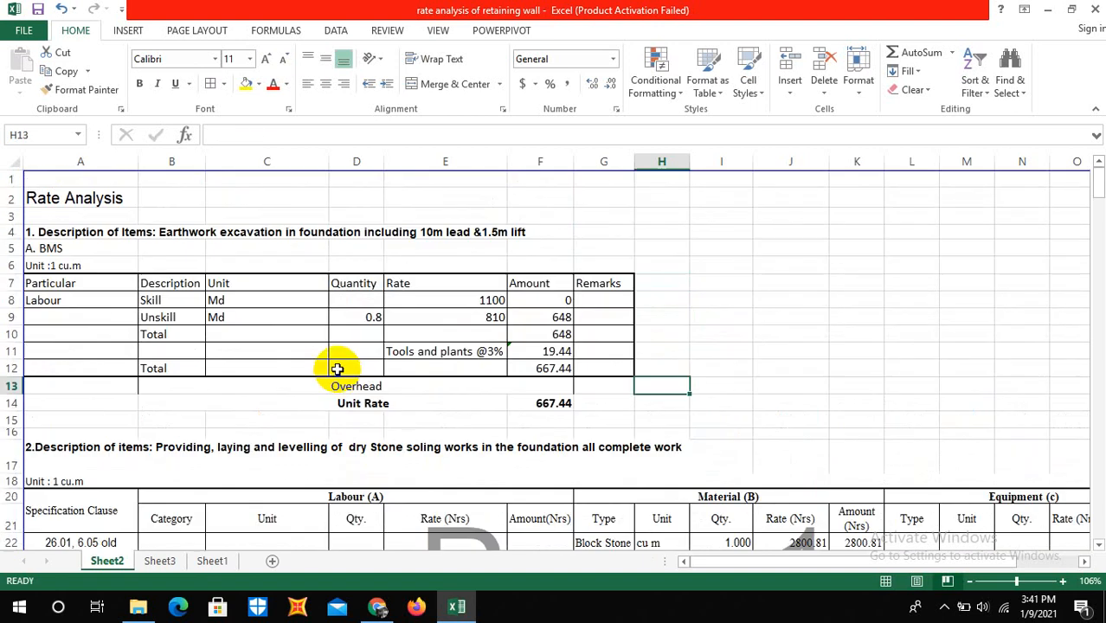
scroll(337, 370, "down", 1)
scroll(351, 367, "down", 1)
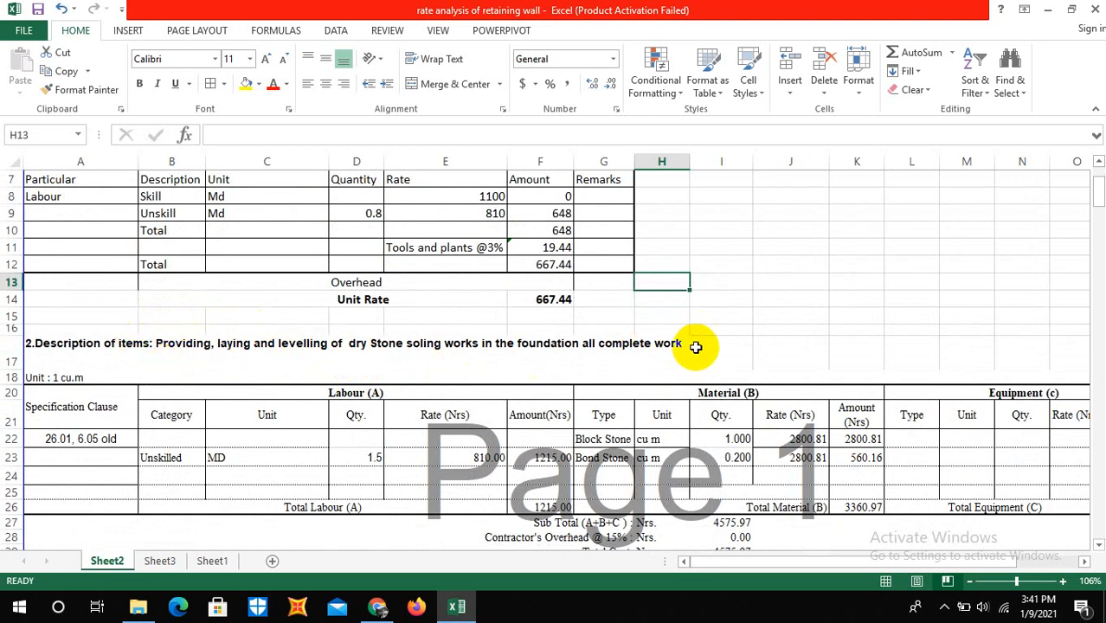
scroll(55, 386, "down", 1)
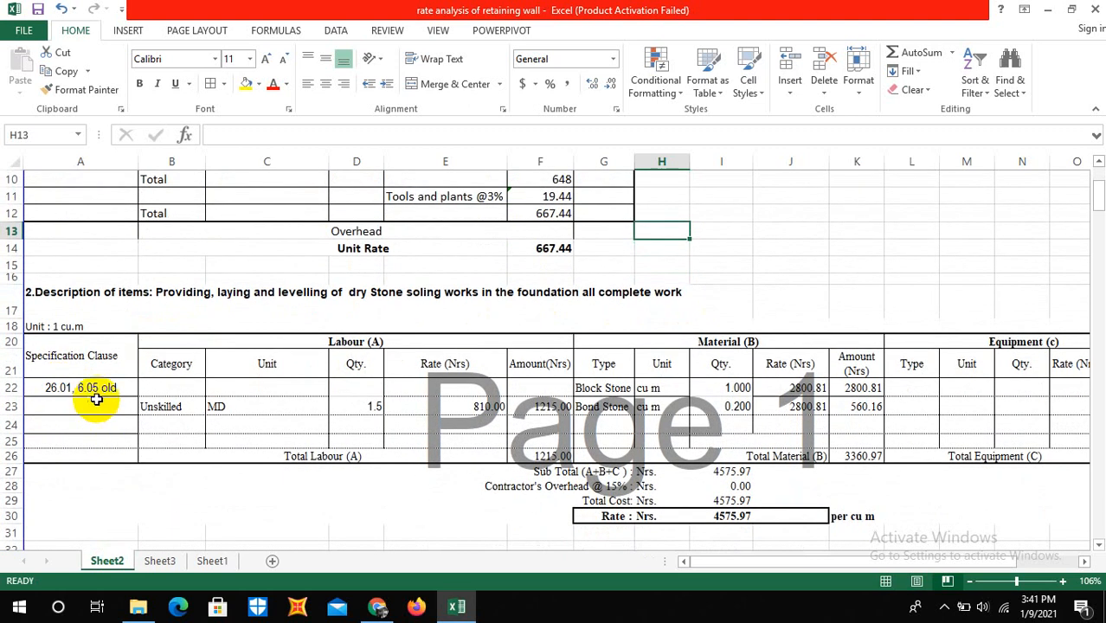
scroll(112, 403, "down", 1)
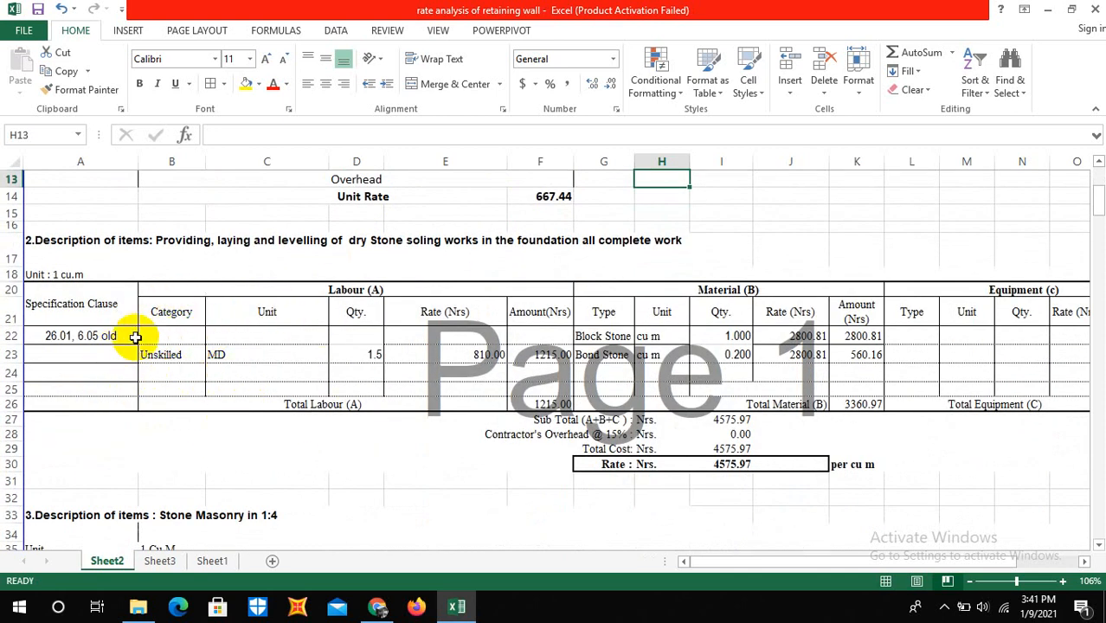
left_click(367, 355)
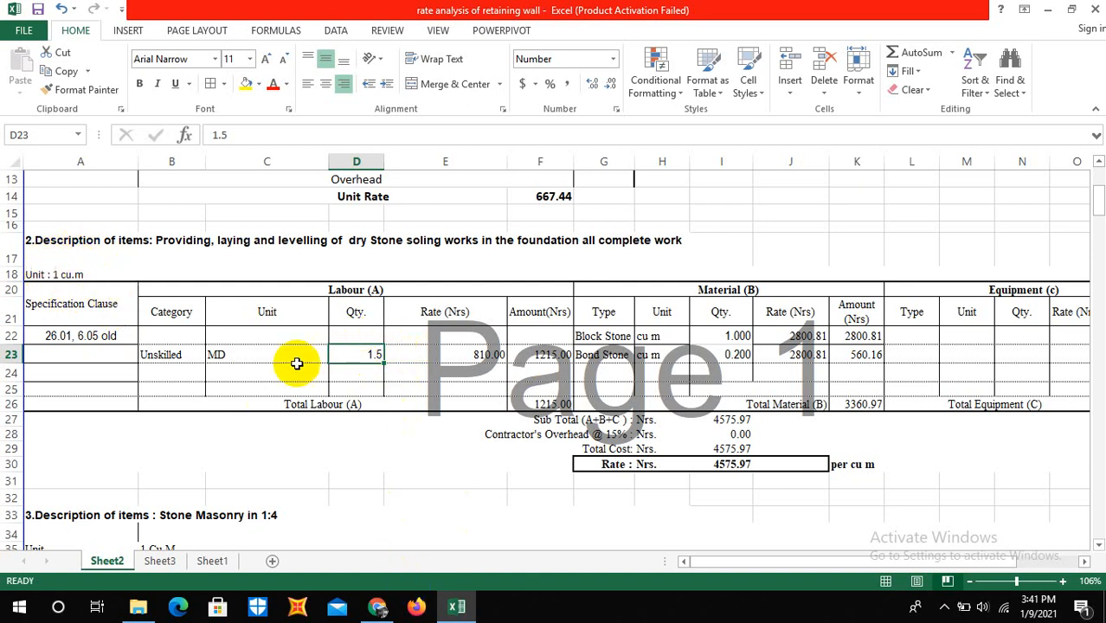
Switch to the norms PDF in Chrome and look through the pages after earthwork for the stone work norms
left_click(394, 612)
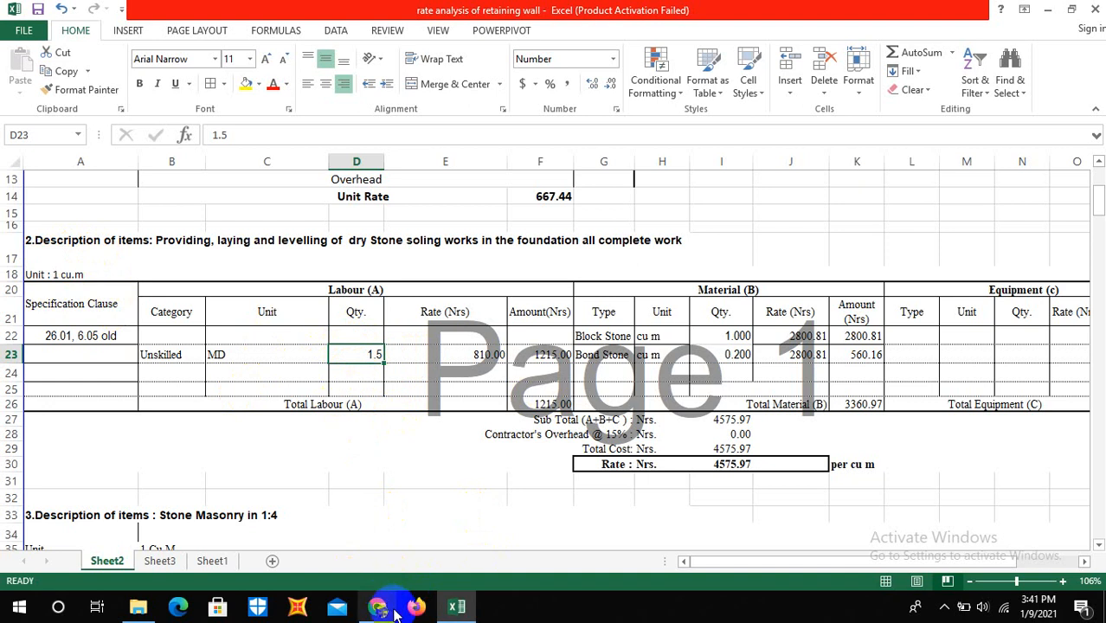
left_click(357, 539)
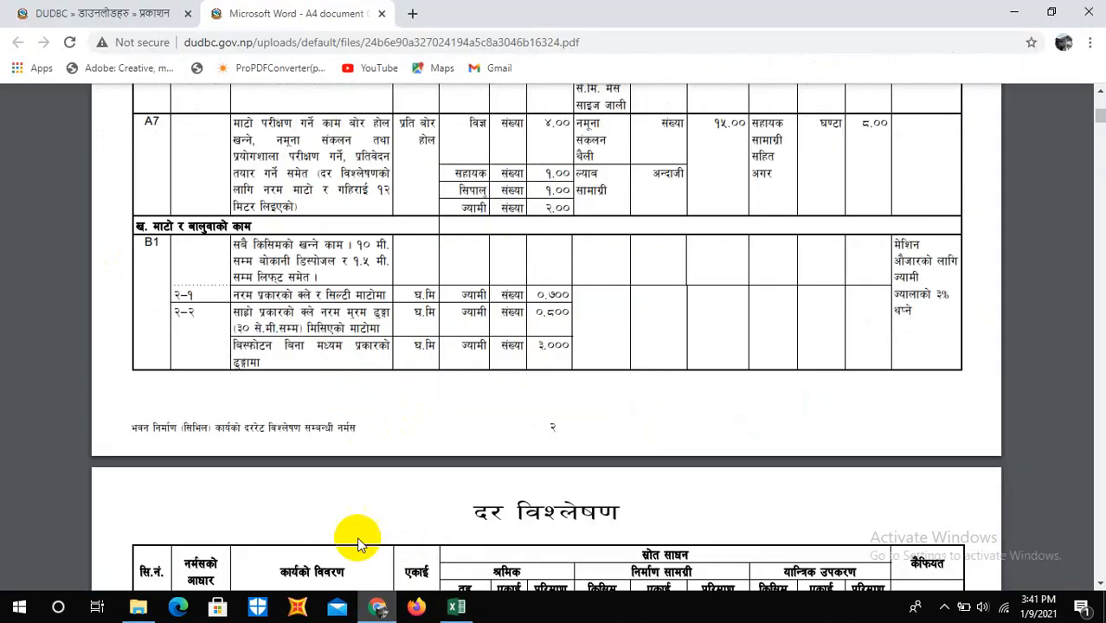
scroll(318, 333, "down", 6)
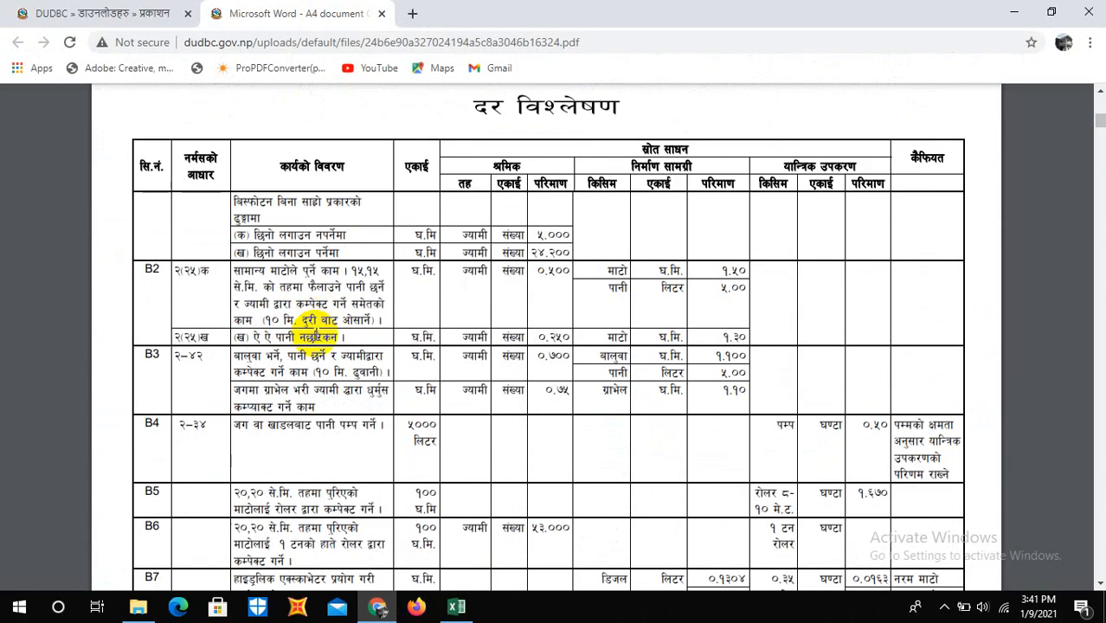
scroll(296, 431, "down", 4)
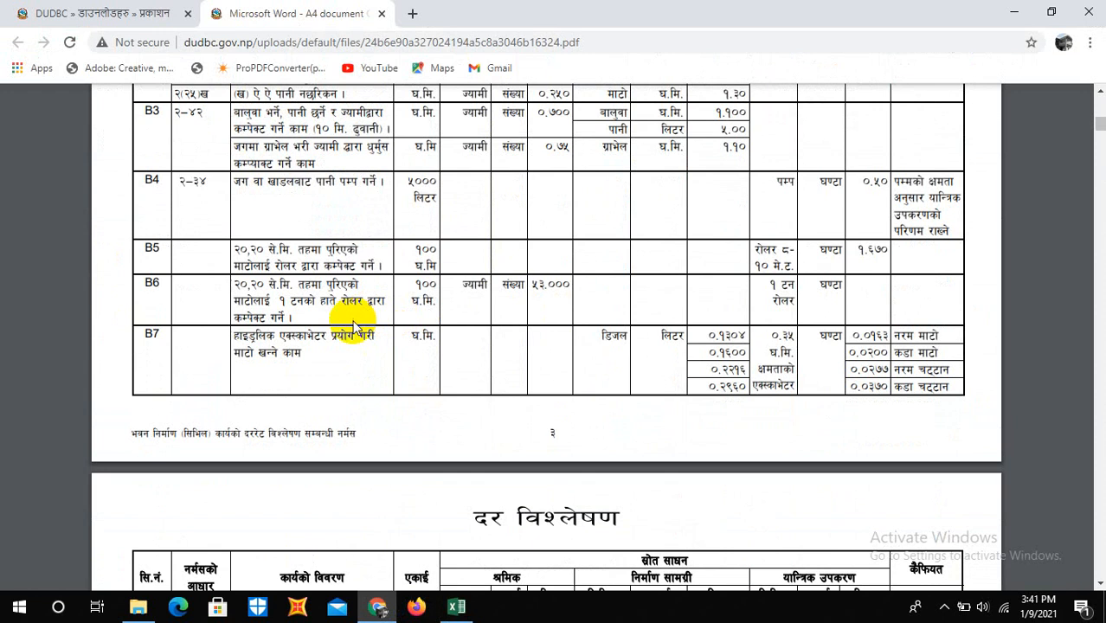
scroll(344, 332, "down", 8)
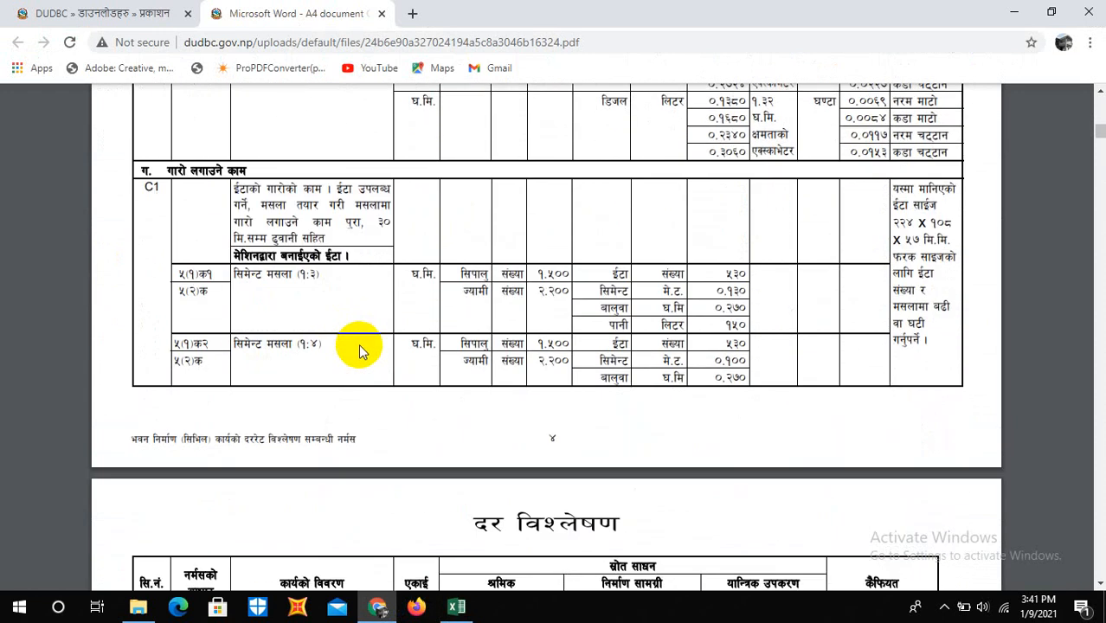
scroll(289, 217, "down", 1)
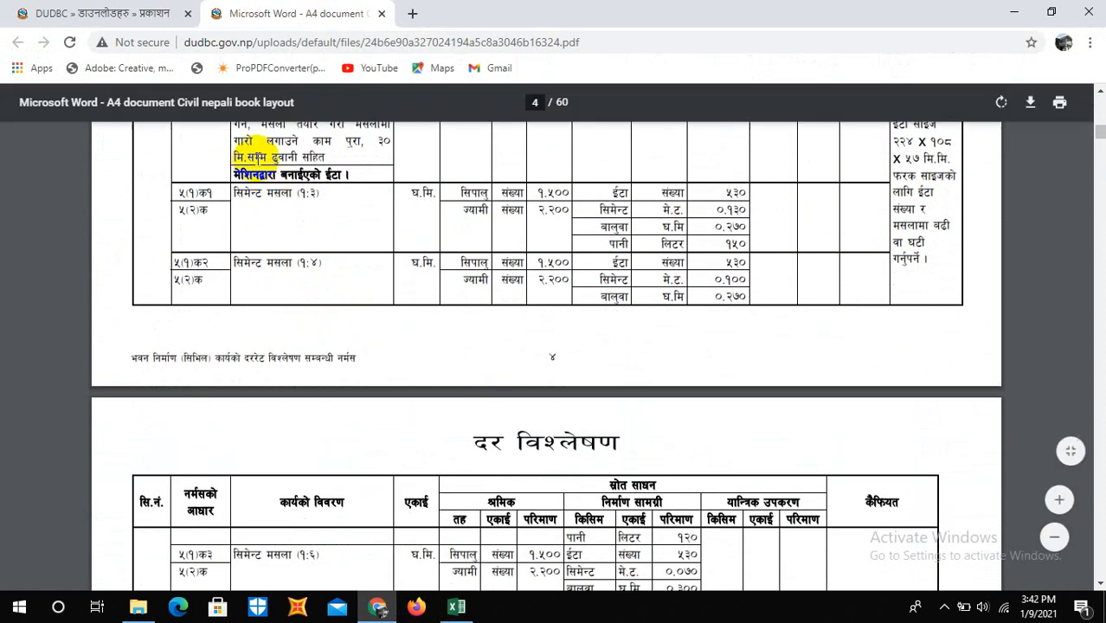
scroll(273, 353, "up", 1)
scroll(273, 353, "down", 15)
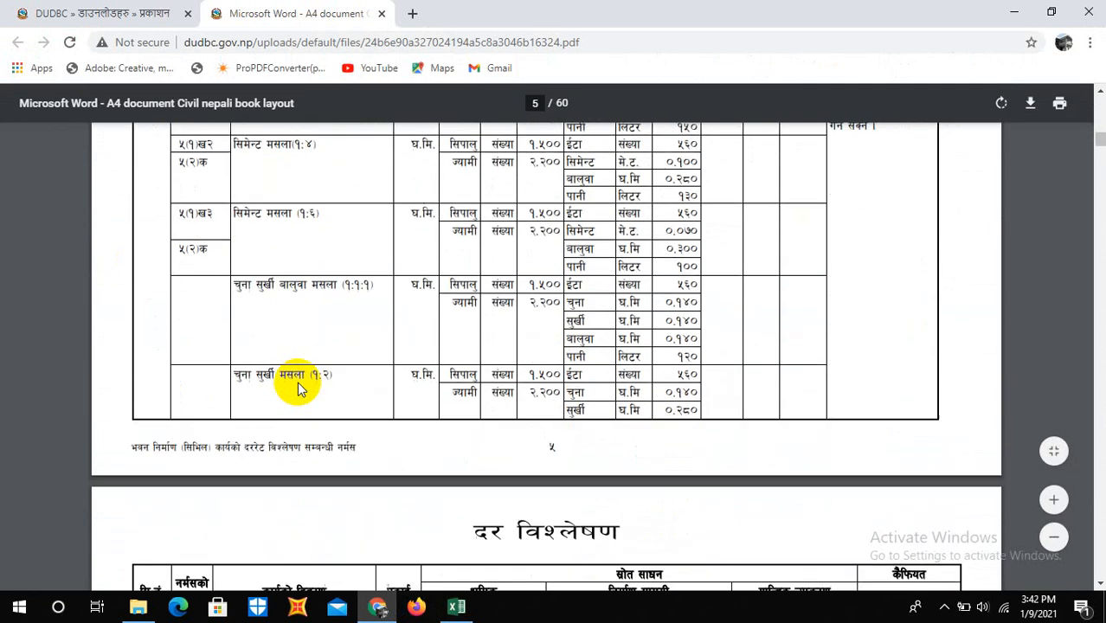
scroll(297, 388, "down", 5)
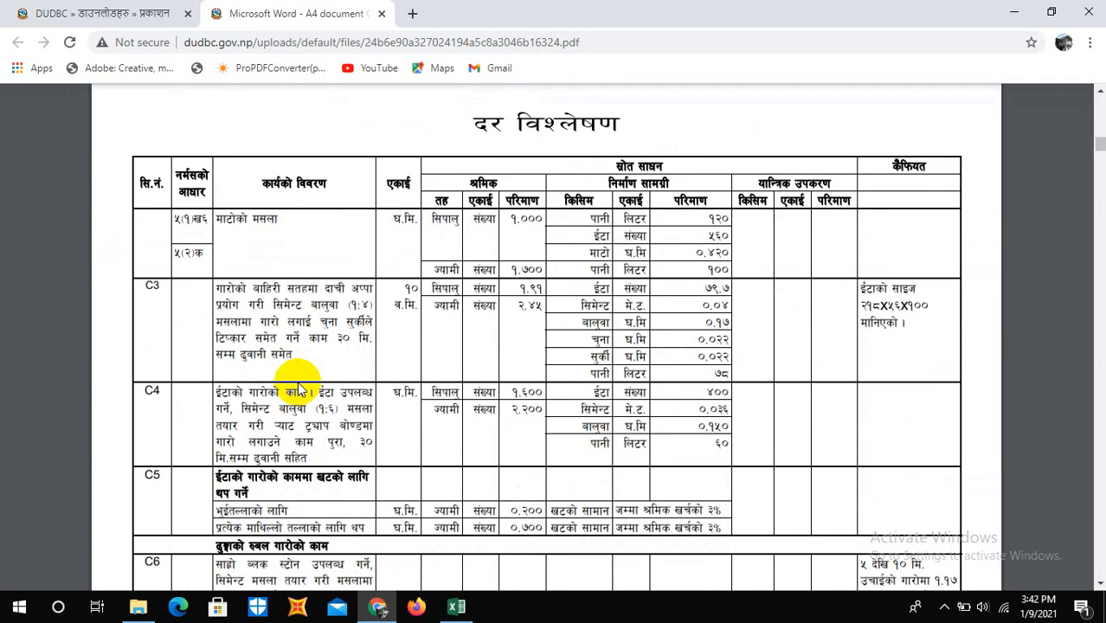
scroll(297, 388, "down", 5)
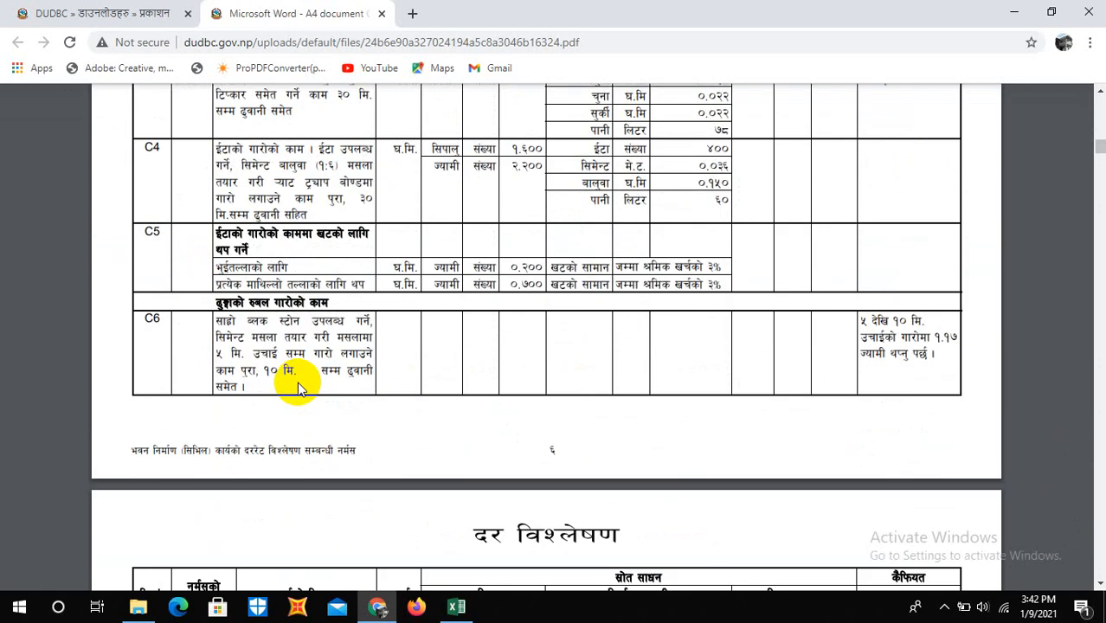
scroll(297, 387, "down", 3)
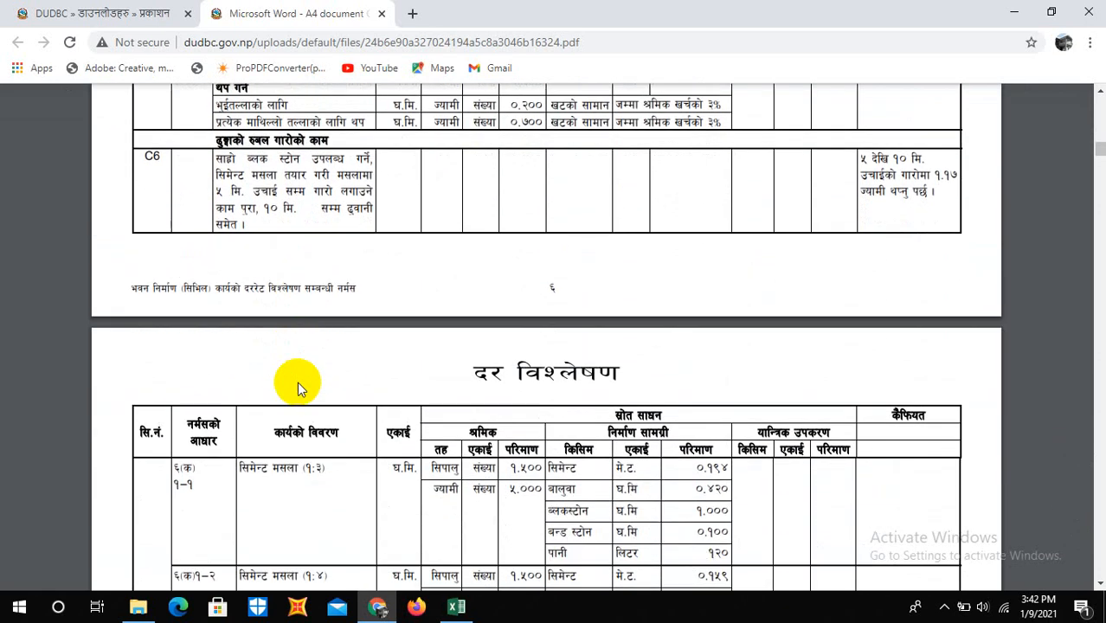
scroll(297, 388, "down", 4)
Switch back to Excel and check the dry stone soling item's description and unskilled labour quantity
left_click(456, 607)
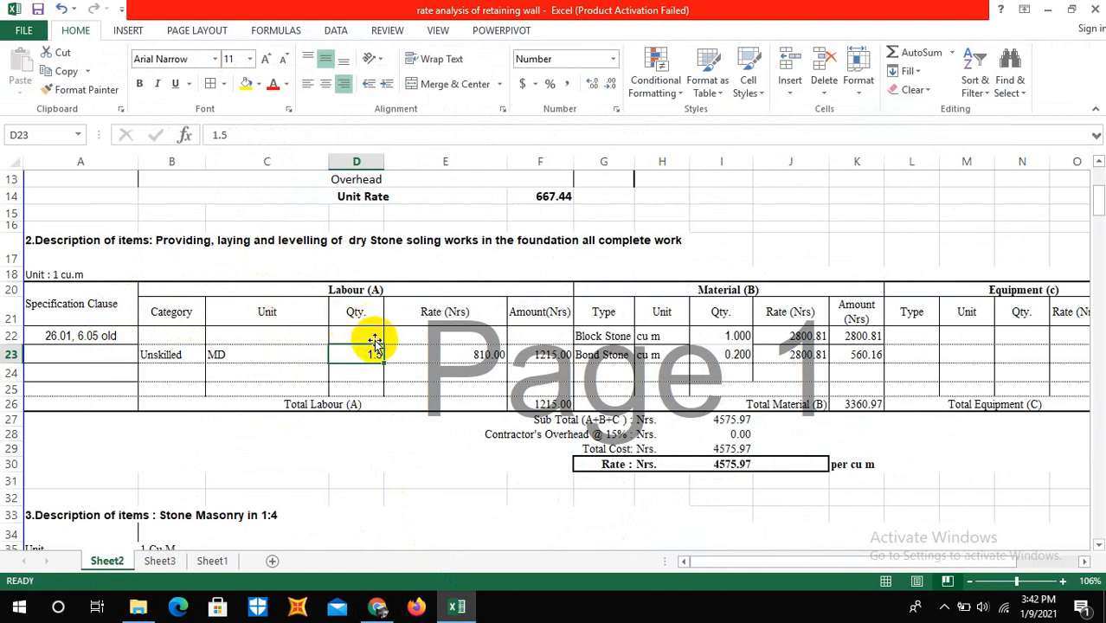
left_click(388, 243)
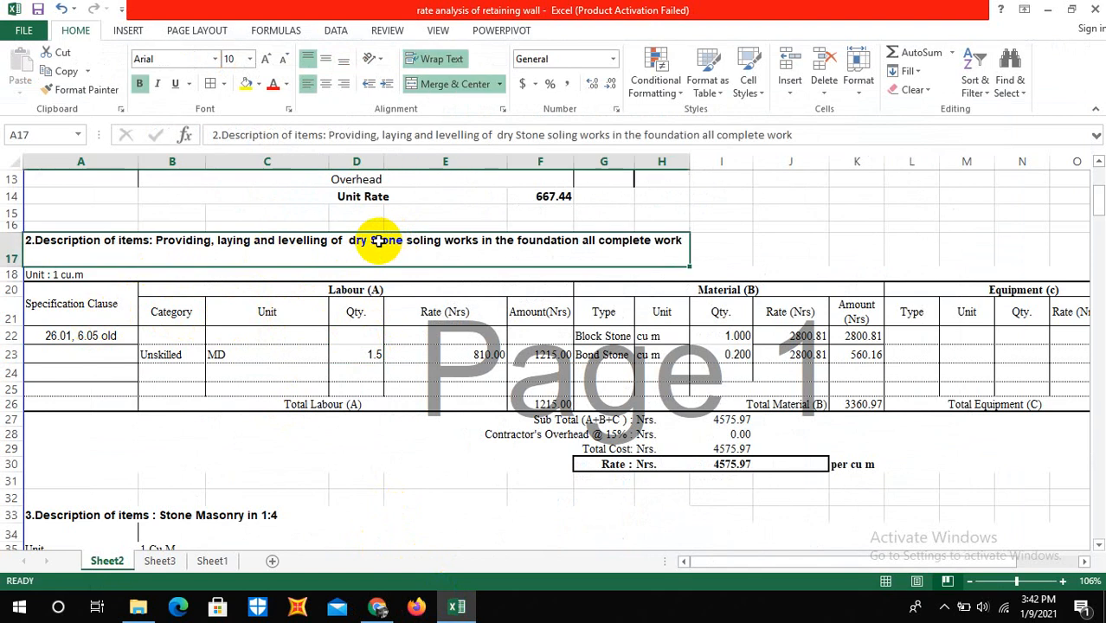
left_click(372, 354)
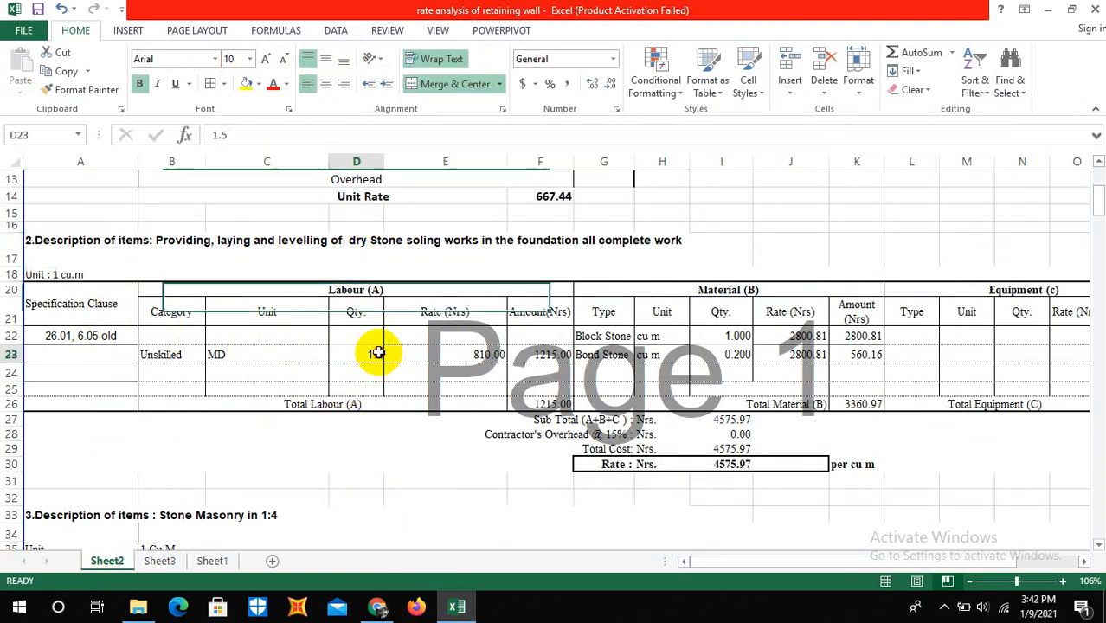
Return to the norms PDF in Chrome and examine the rubble stone masonry entries to trace the soling labour quantity
left_click(377, 607)
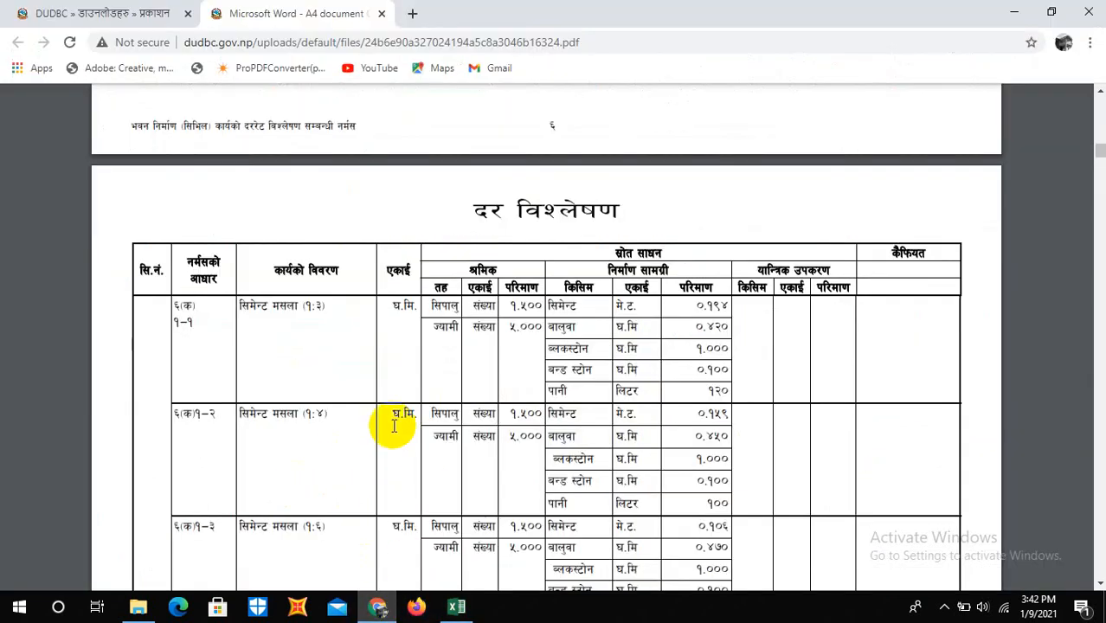
scroll(390, 407, "up", 3)
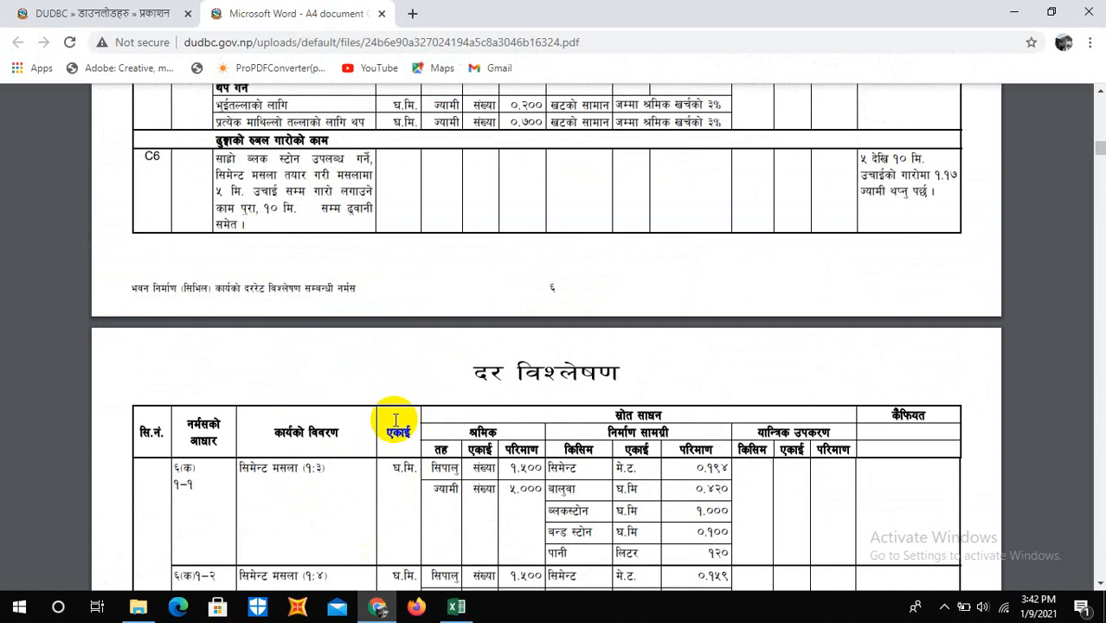
scroll(366, 342, "down", 2)
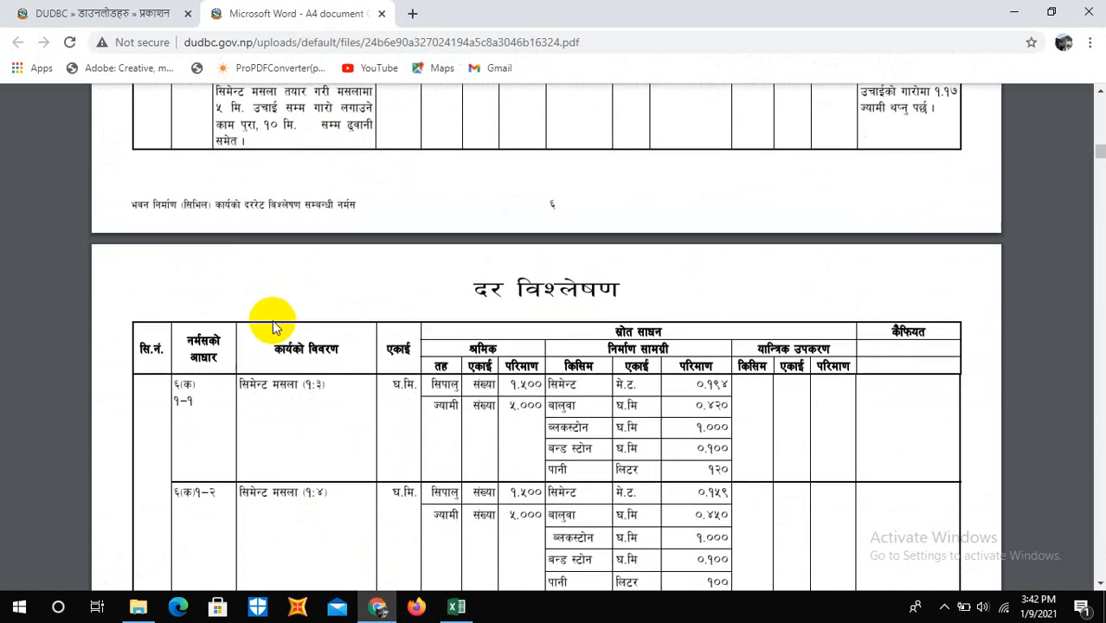
scroll(277, 317, "down", 2)
scroll(315, 406, "up", 1)
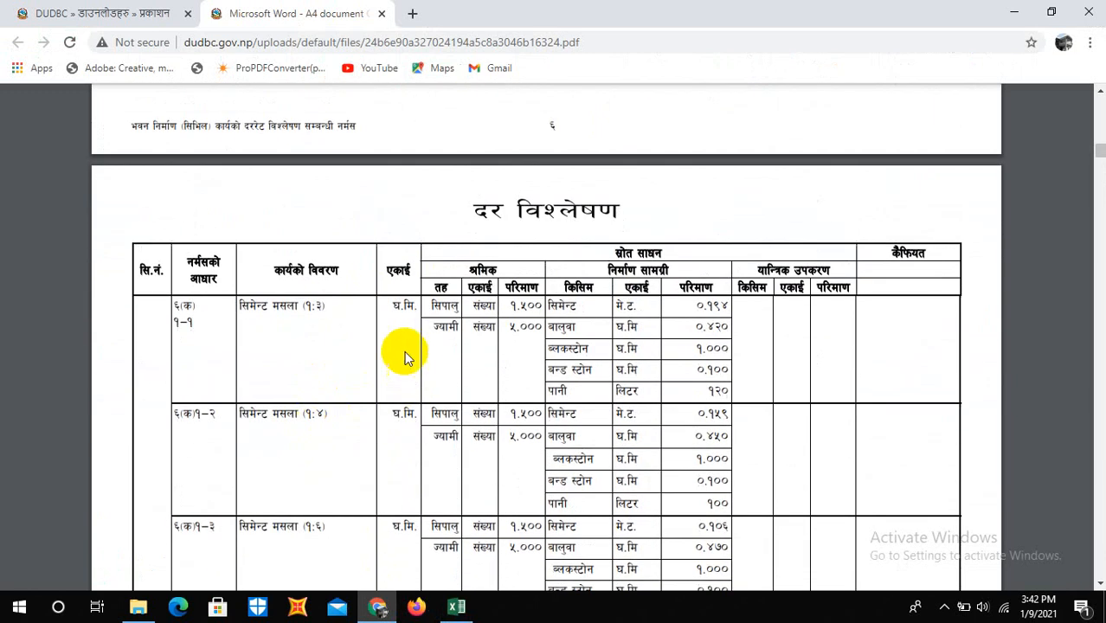
Switch back to Excel and inspect the soling item's unskilled labour rate and amount formula
left_click(457, 607)
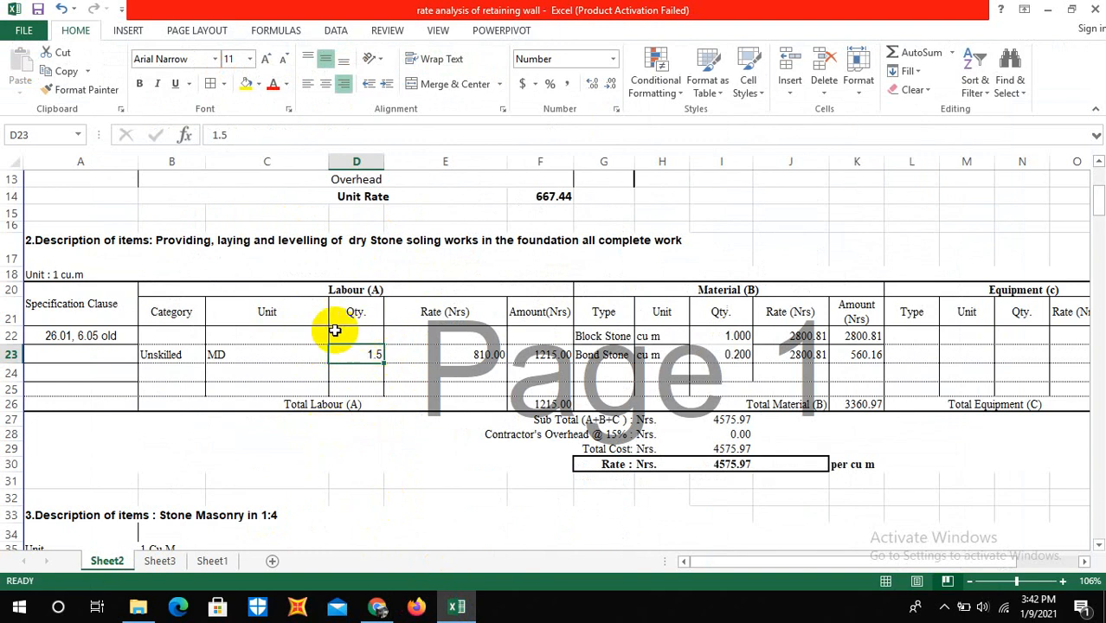
left_click(482, 355)
left_click(552, 356)
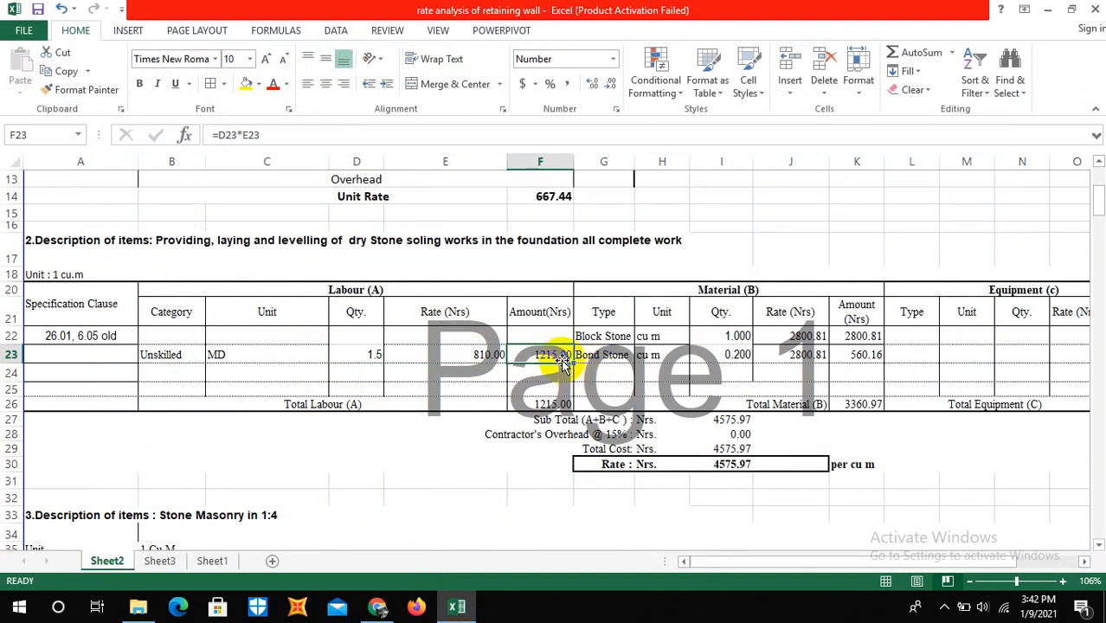
Review the material types, quantities and rates of the block stone and bond stone in the soling item
left_click(606, 337)
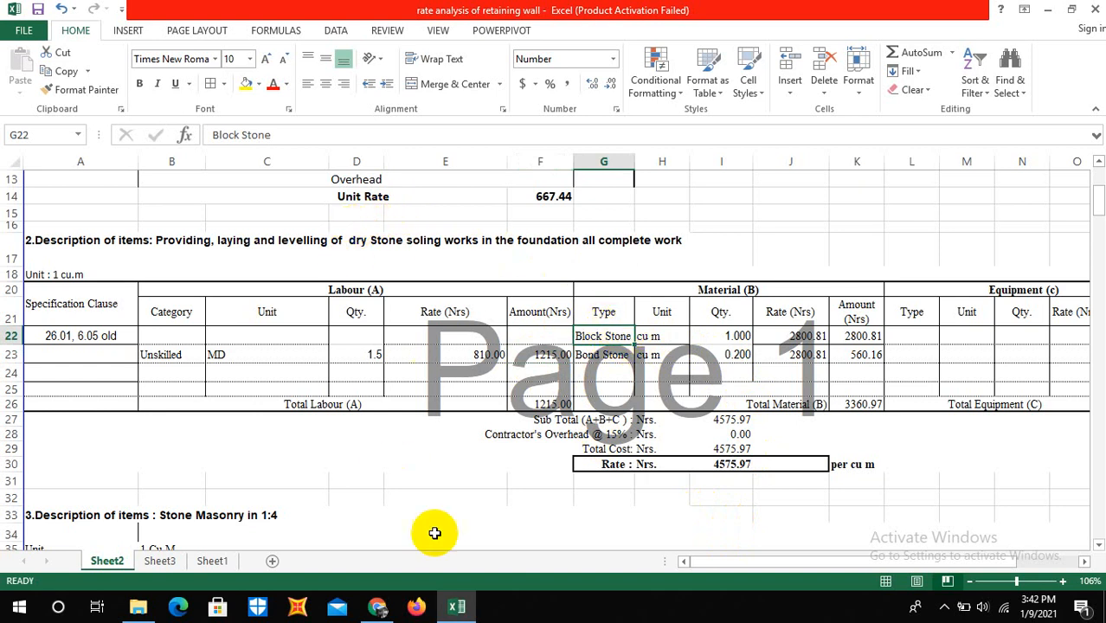
left_click(614, 336)
left_click(621, 355)
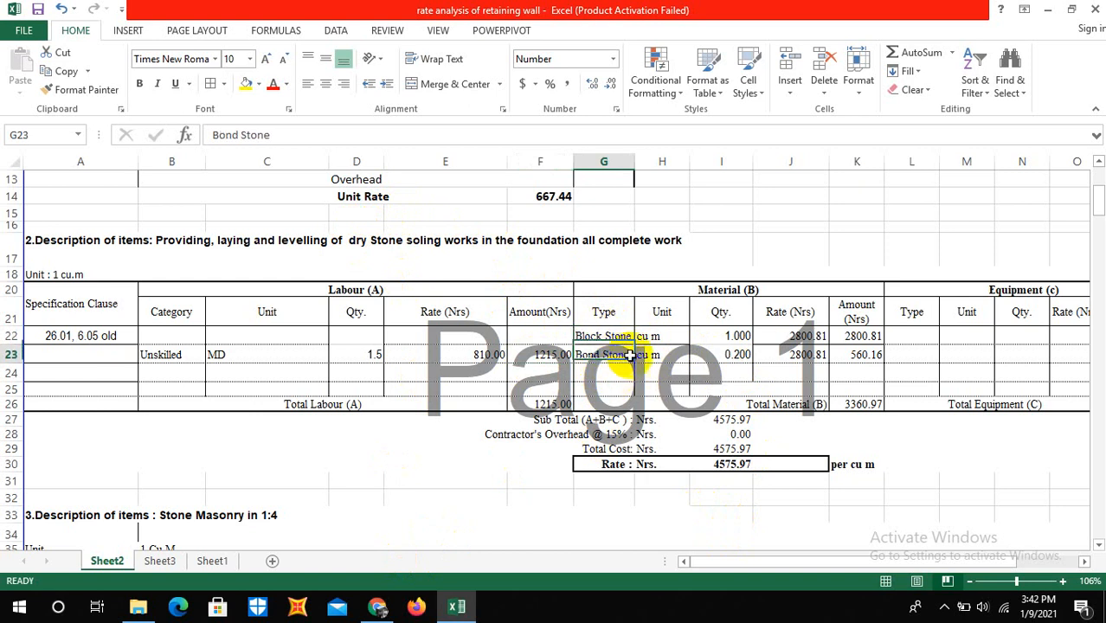
left_click(734, 335)
left_click(736, 355)
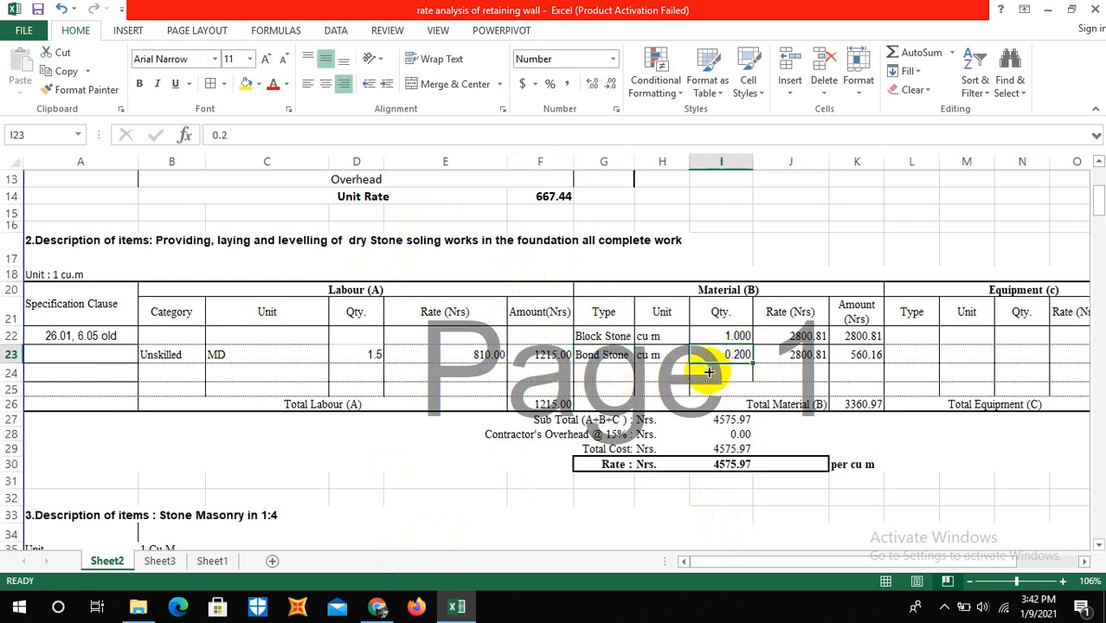
left_click(797, 338)
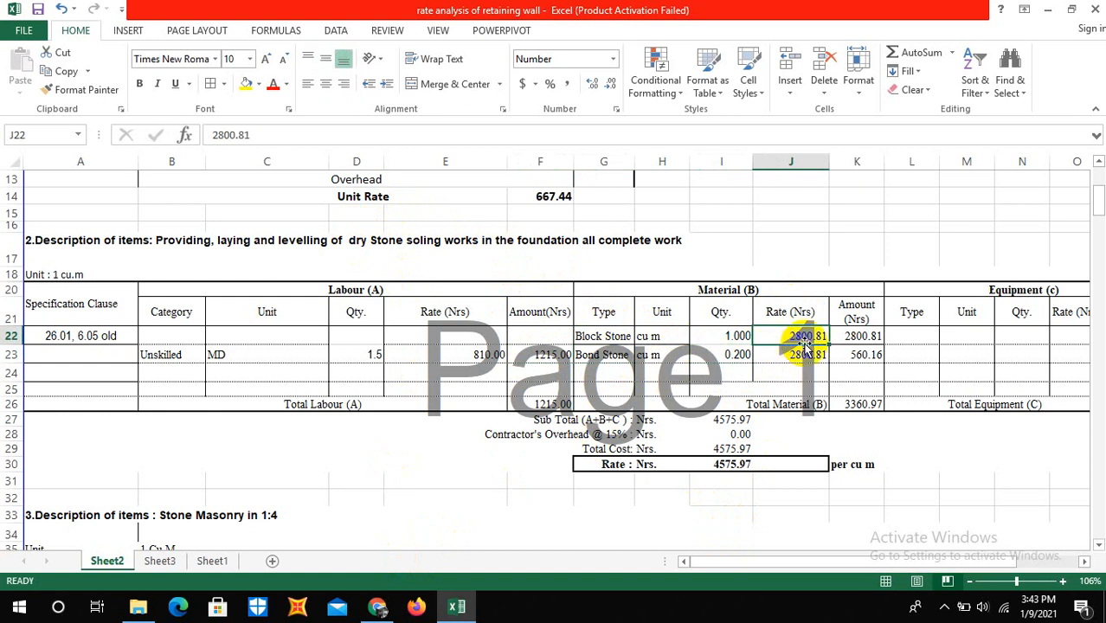
left_click(803, 357)
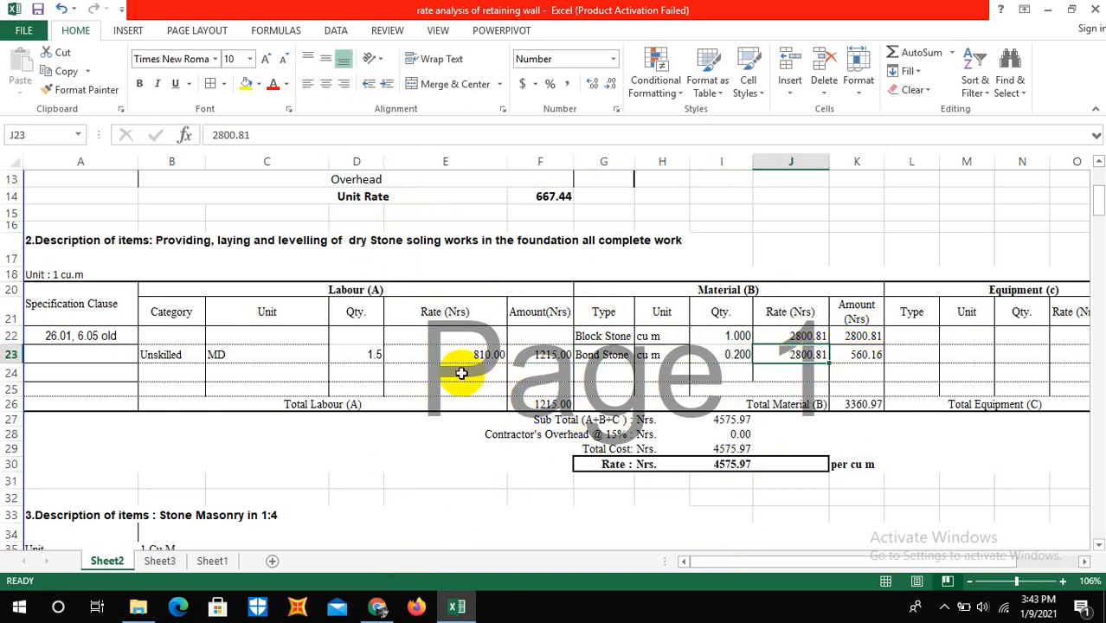
View the Stone Masonry in 1:4 item, and find the matching 1:4 cement mortar norm in the Chrome PDF
scroll(472, 381, "down", 1)
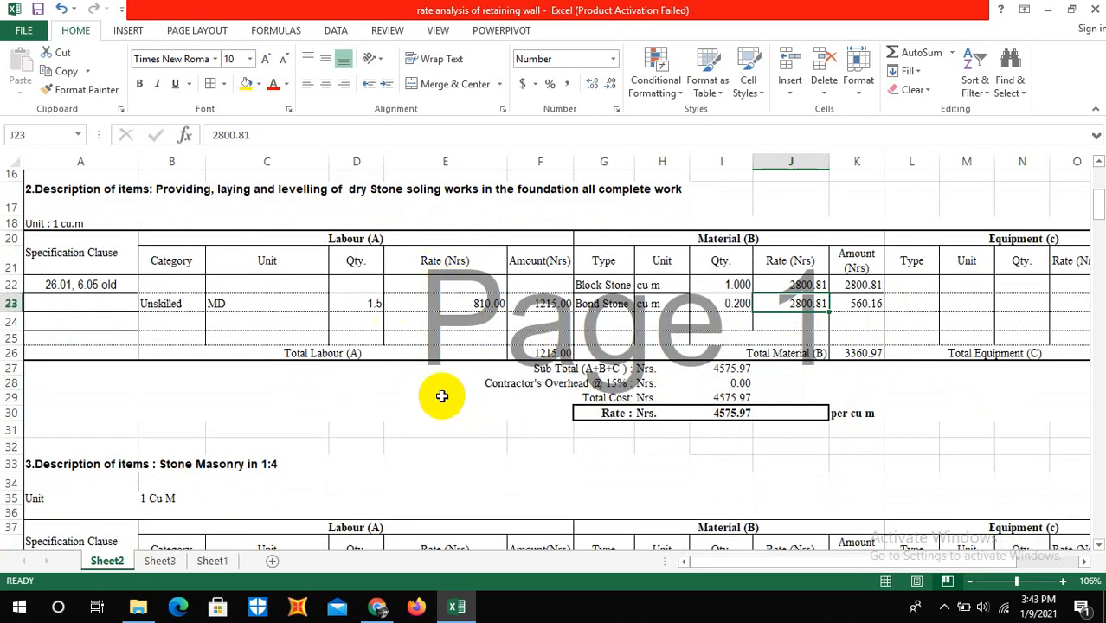
scroll(442, 396, "down", 3)
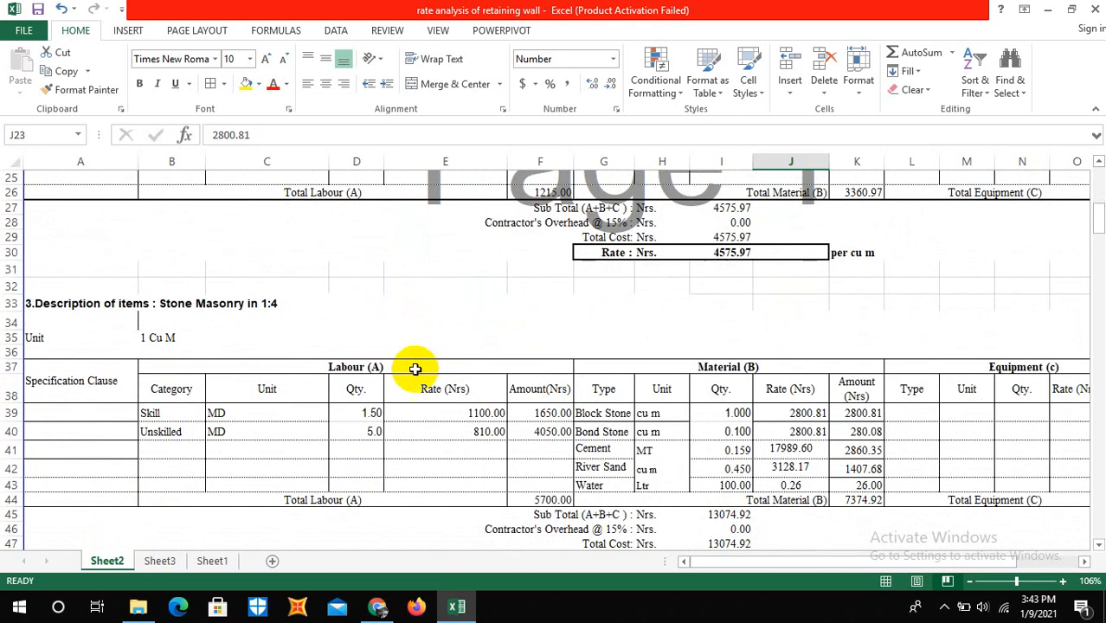
scroll(414, 363, "down", 1)
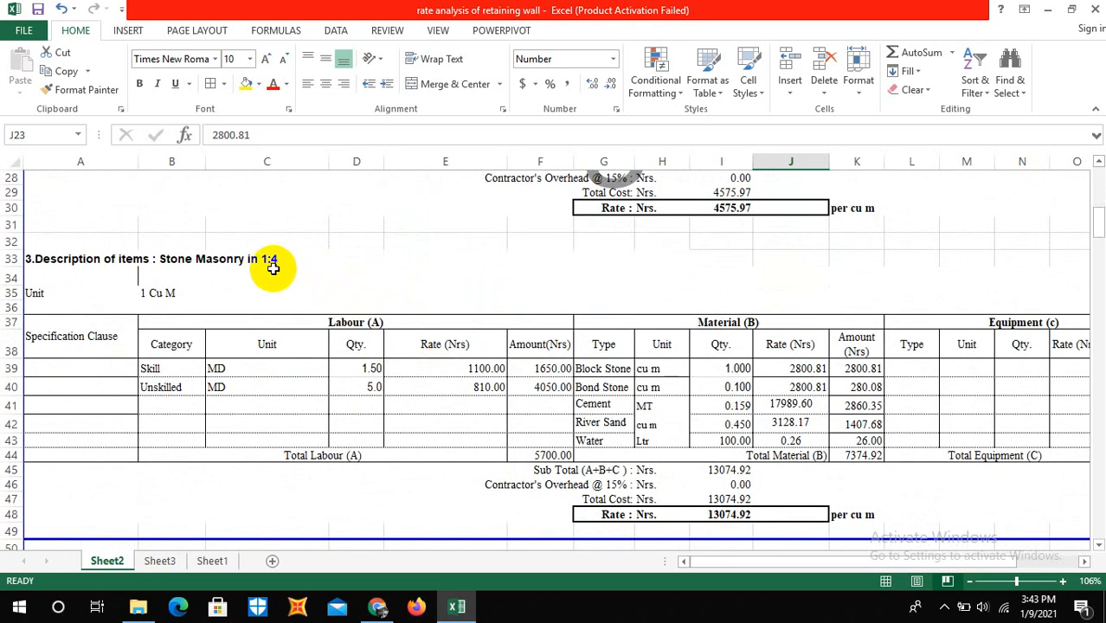
scroll(289, 268, "down", 1)
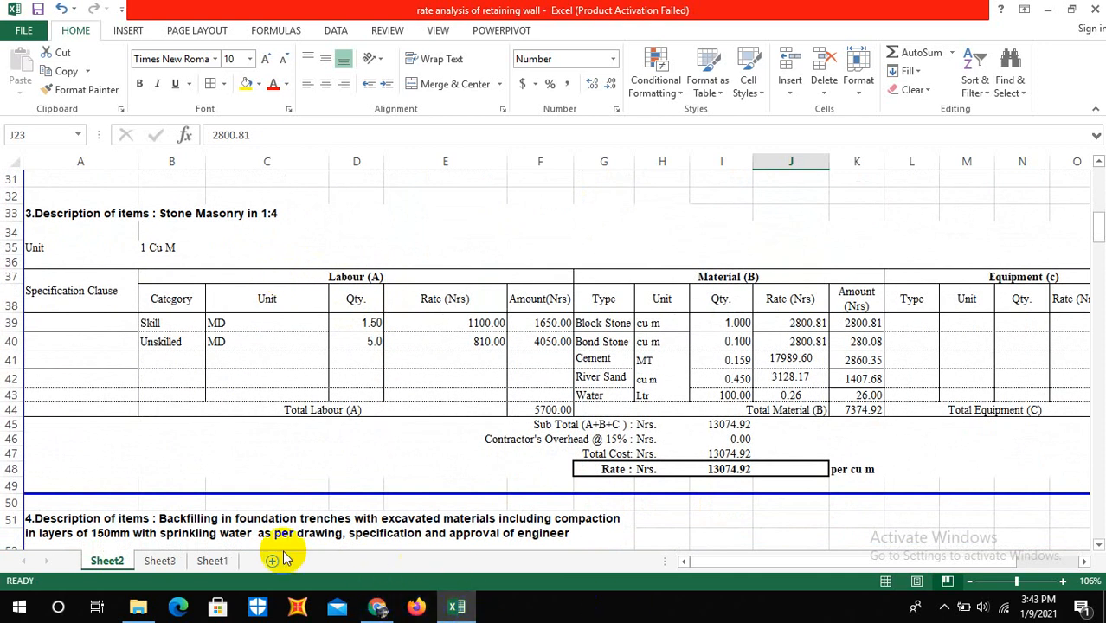
left_click(381, 608)
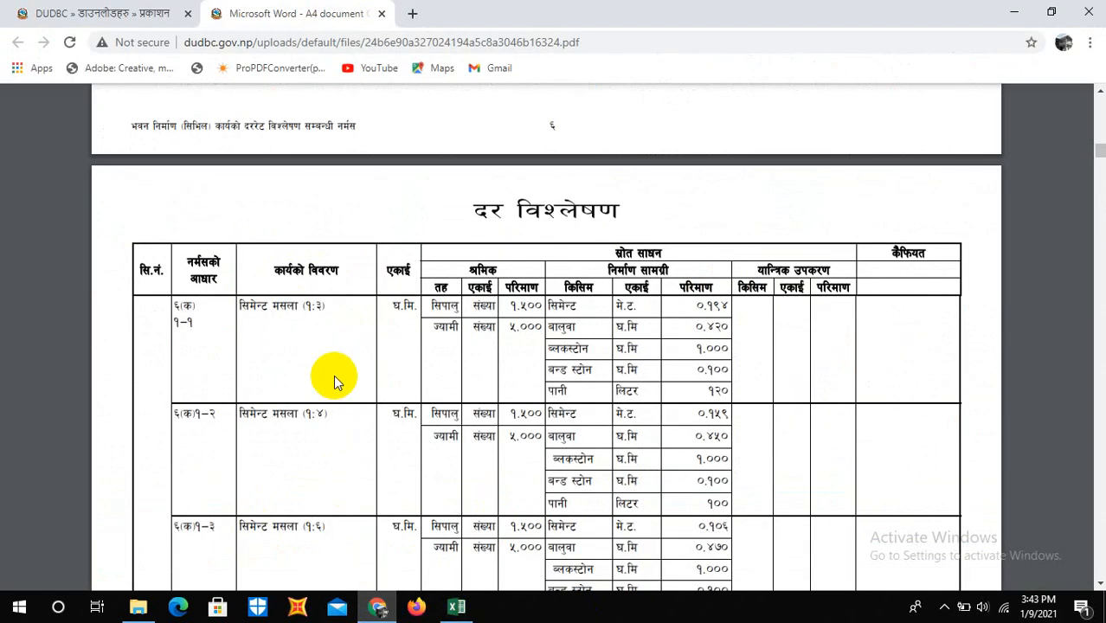
scroll(334, 375, "up", 2)
scroll(299, 357, "down", 2)
scroll(273, 379, "down", 1)
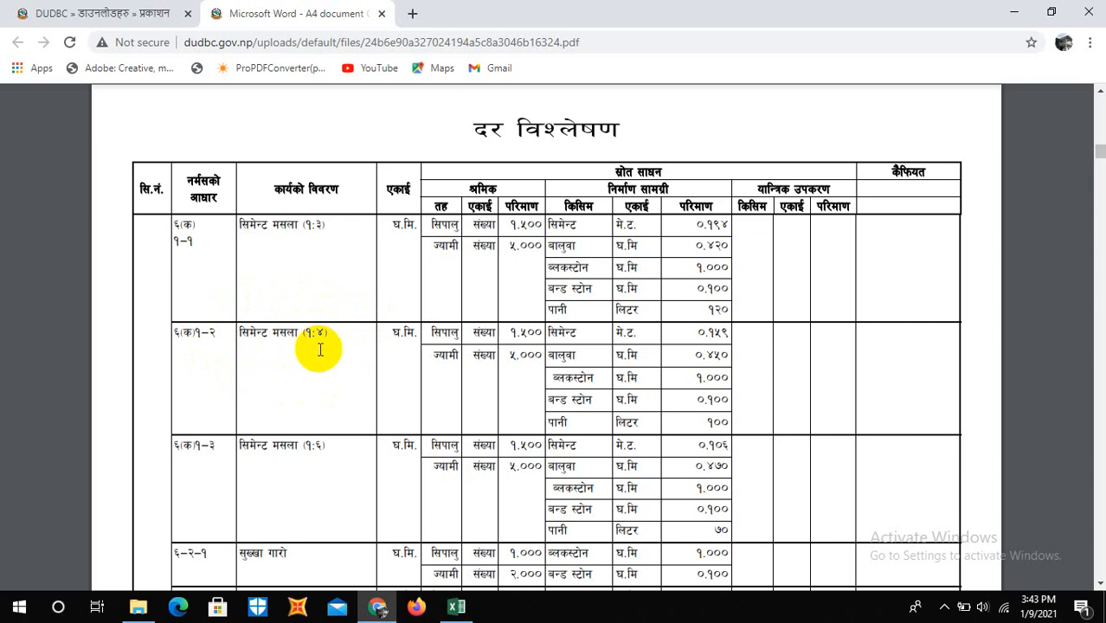
Compare the Stone Masonry in 1:4 item in Excel with its norm in the Chrome PDF, and check the item's unit
mouse_move(456, 609)
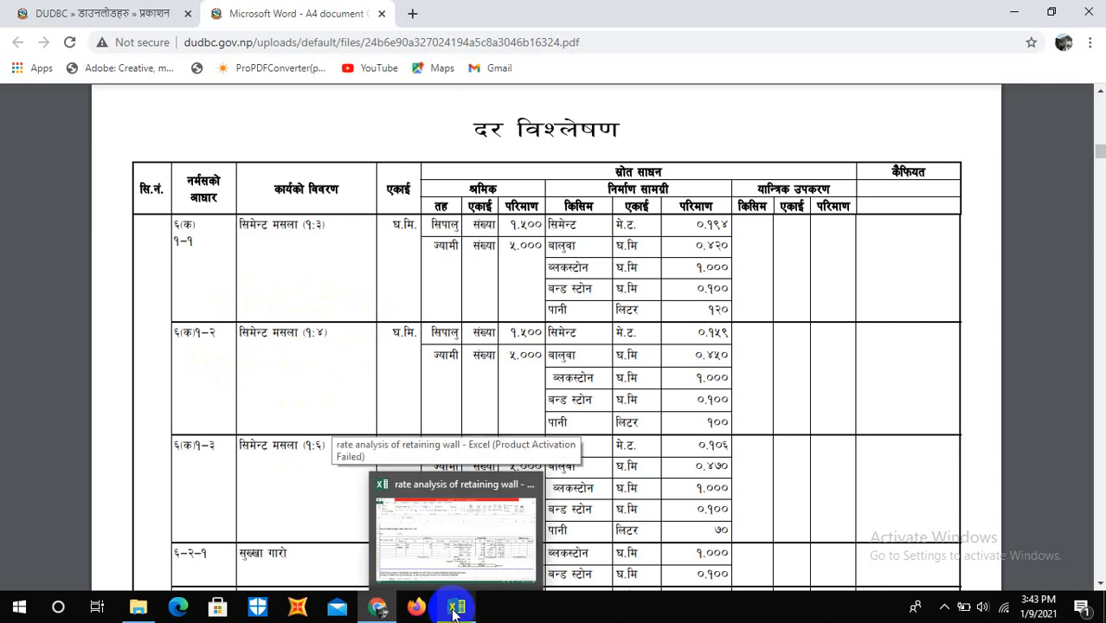
left_click(457, 608)
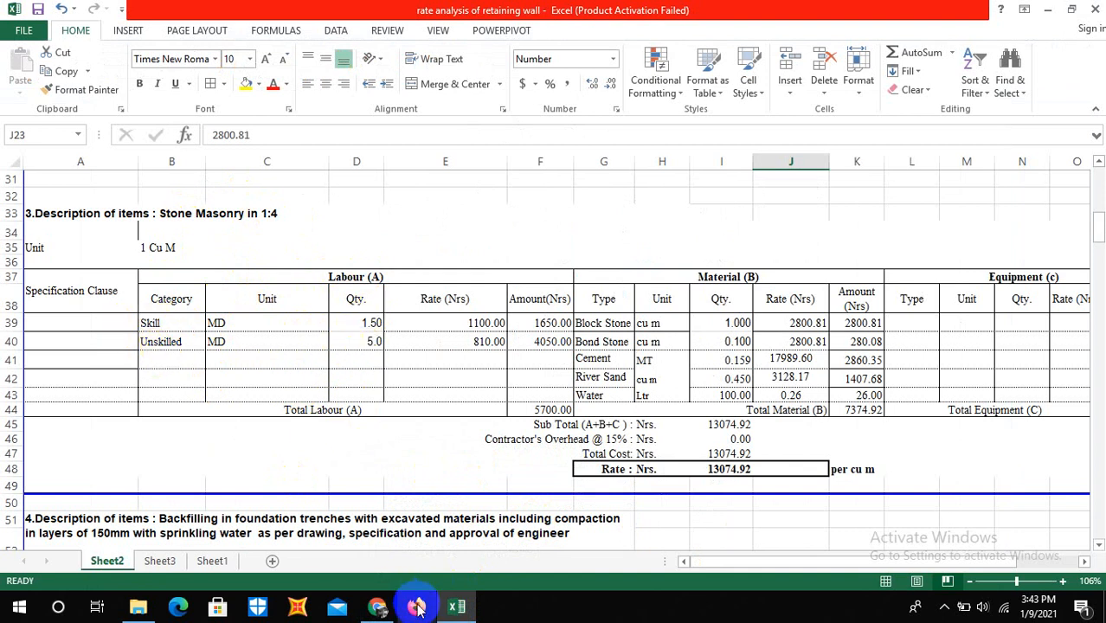
left_click(378, 606)
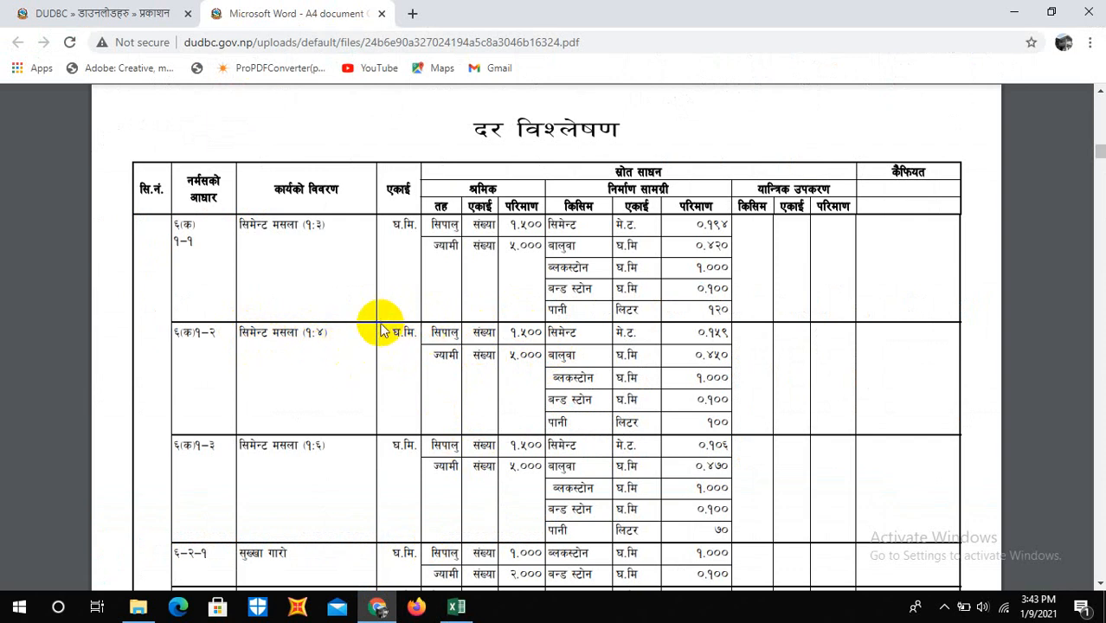
left_click(453, 610)
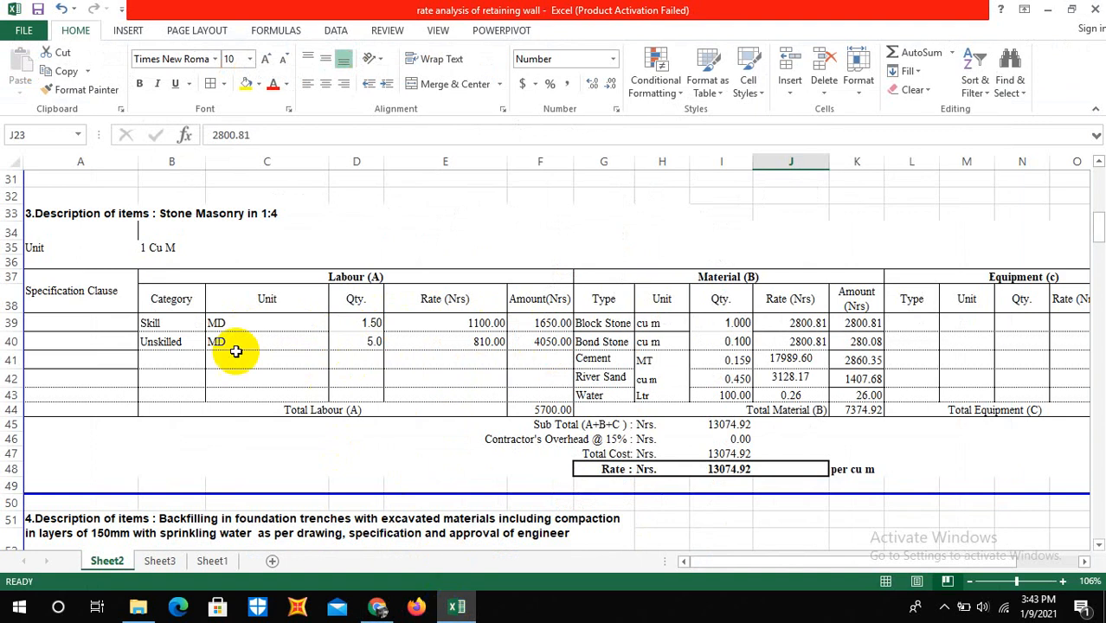
left_click(151, 249)
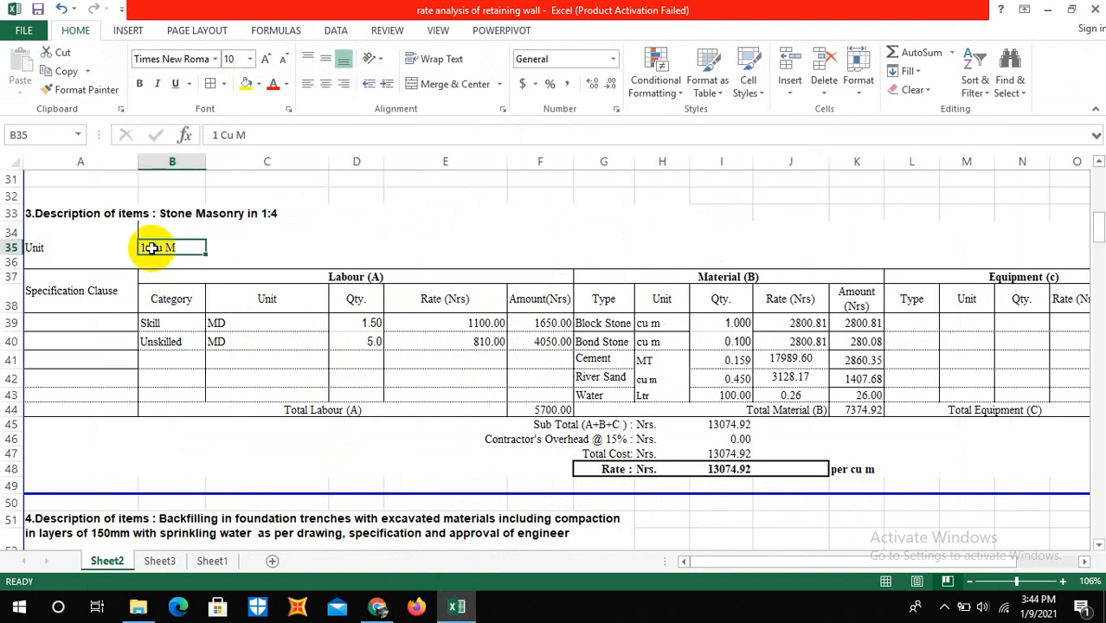
Inspect the skilled and unskilled labour quantities, rates and amount formulas of the Stone Masonry in 1:4 item
left_click(369, 323)
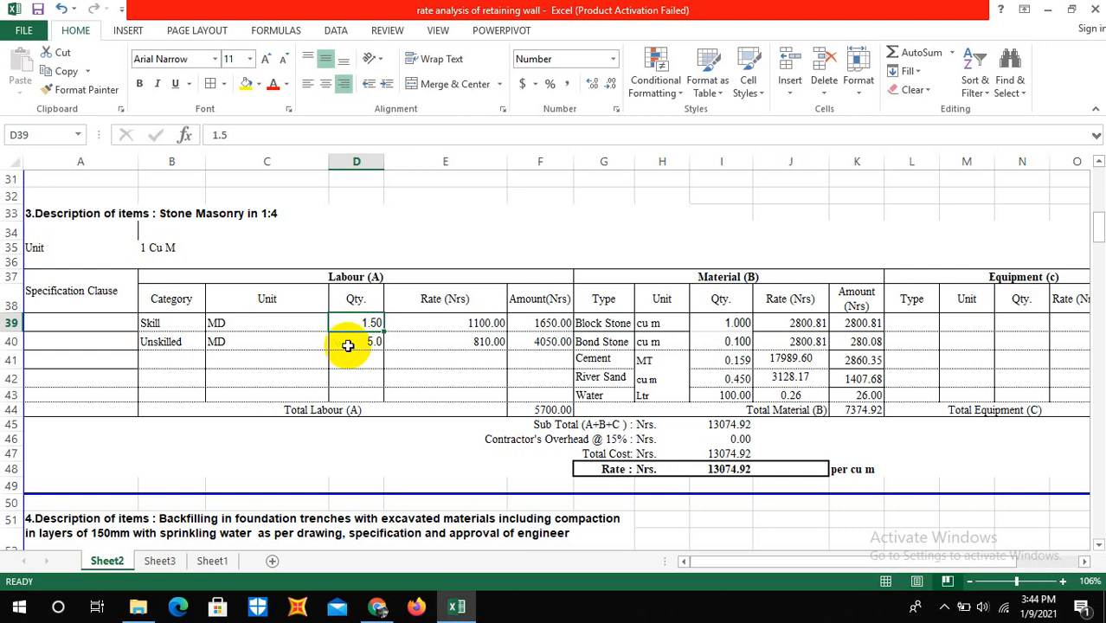
left_click(468, 323)
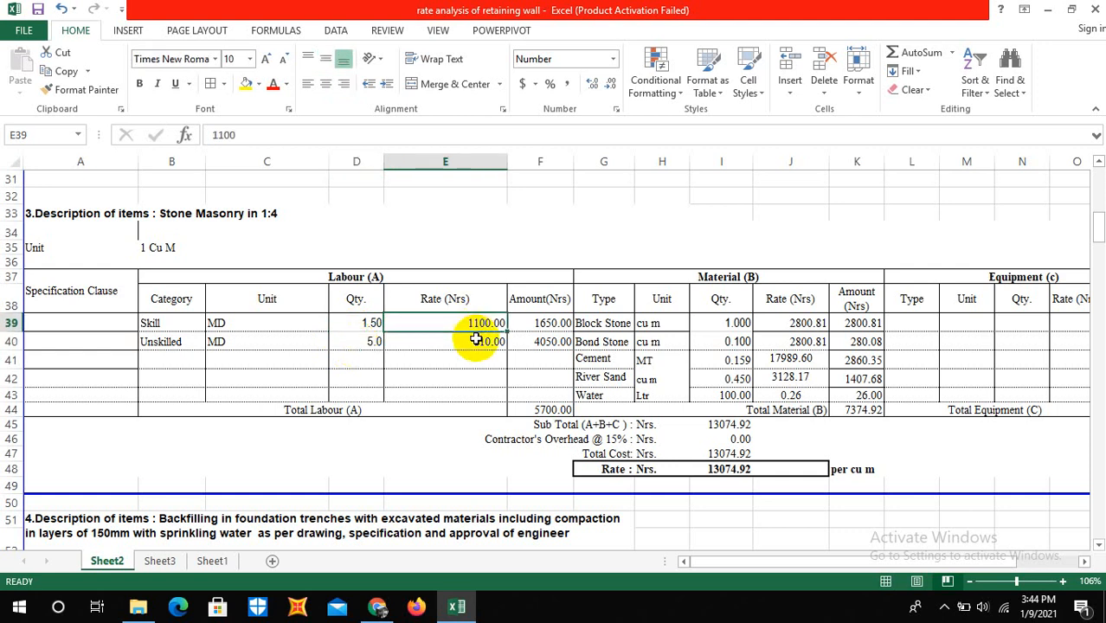
left_click(475, 341)
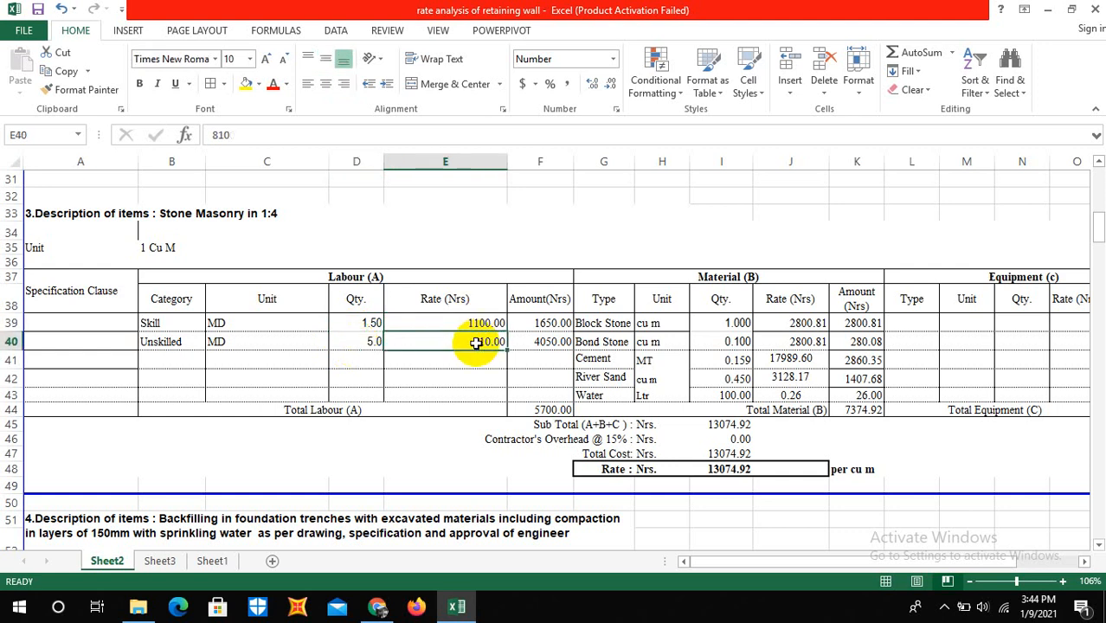
left_click(542, 323)
left_click(544, 341)
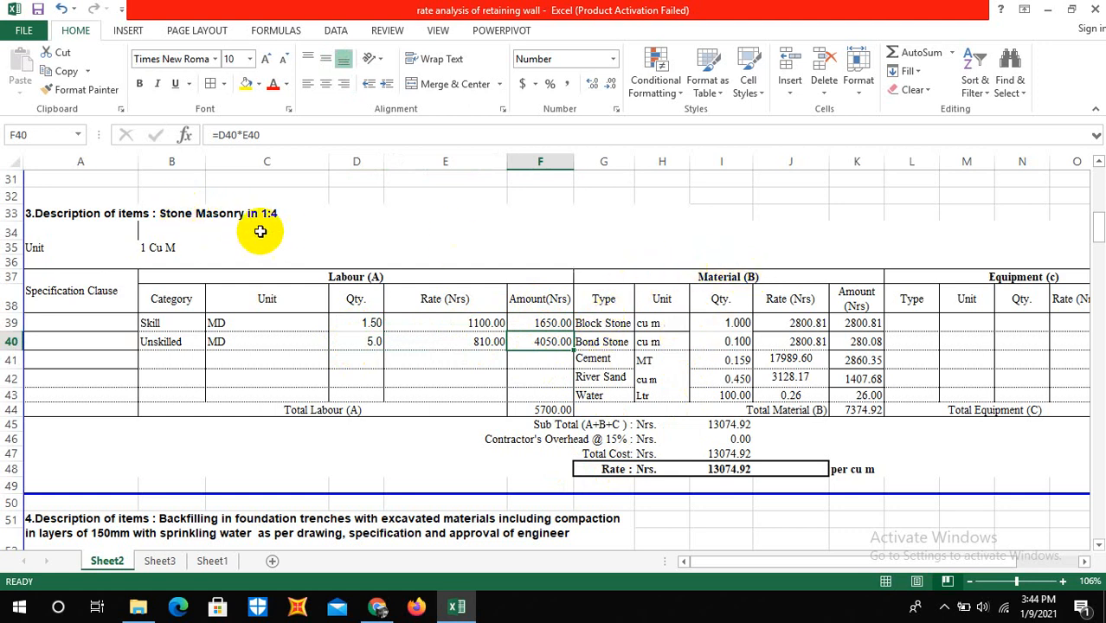
Review the material types of the Stone Masonry in 1:4 item, and check them against the 1:4 cement mortar norm in the Chrome PDF
left_click(605, 323)
left_click(602, 343)
left_click(595, 360)
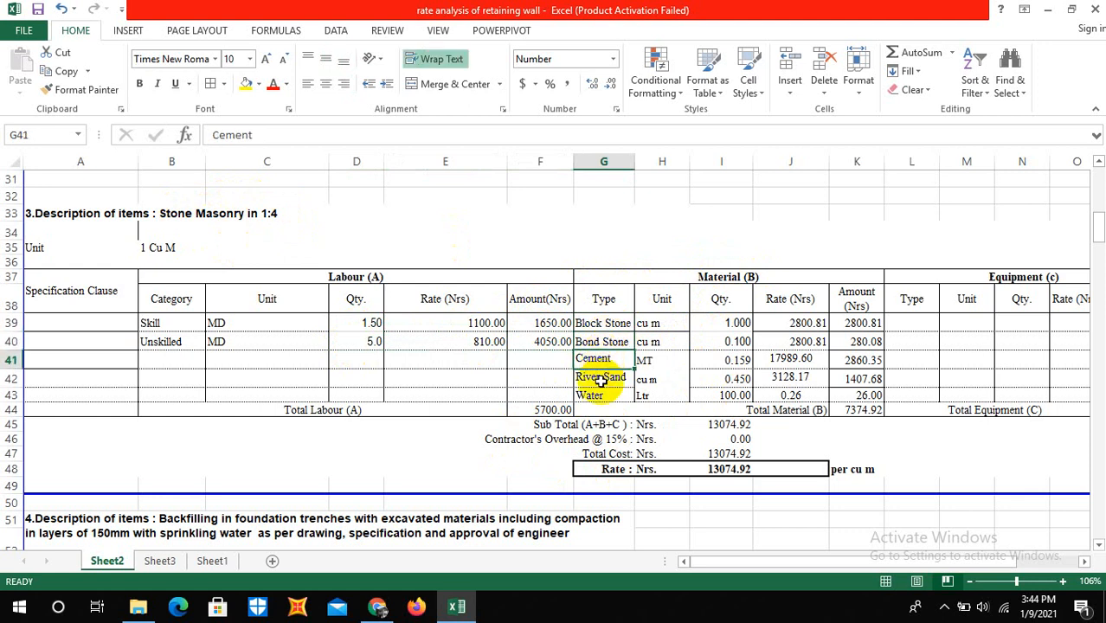
left_click(601, 380)
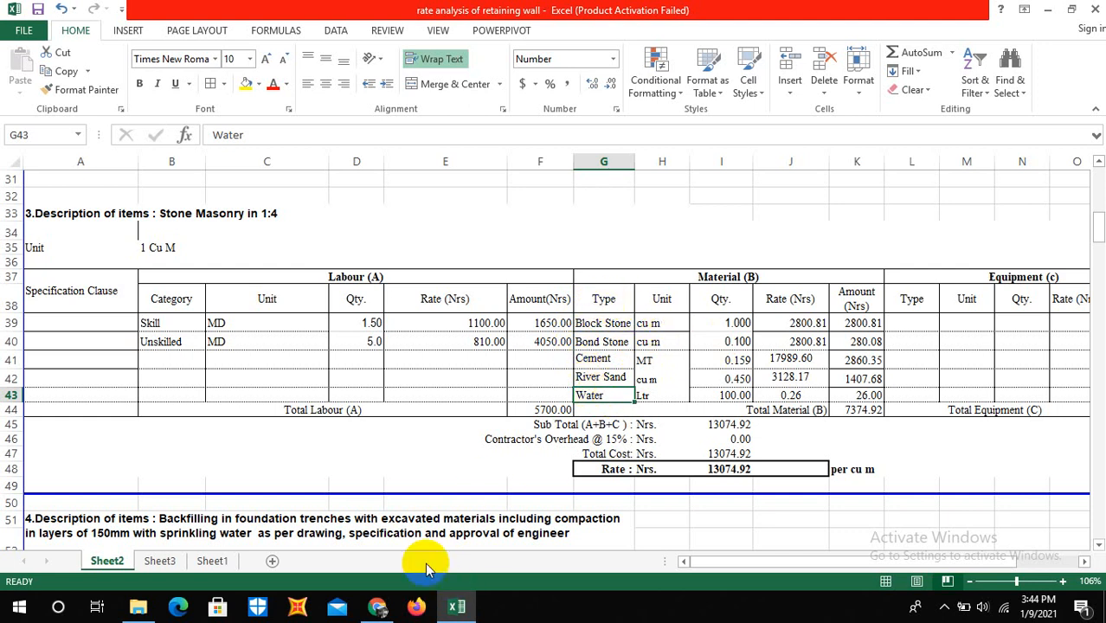
left_click(377, 606)
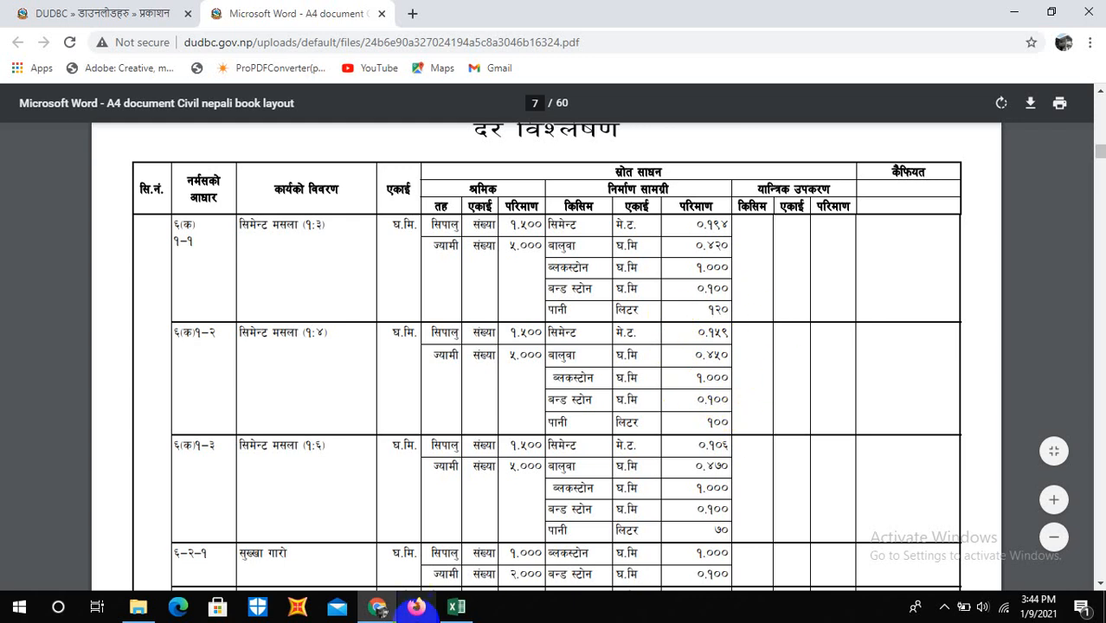
Switch back to Excel and inspect the block stone, cement, river sand and water rates of the stone masonry item
left_click(456, 606)
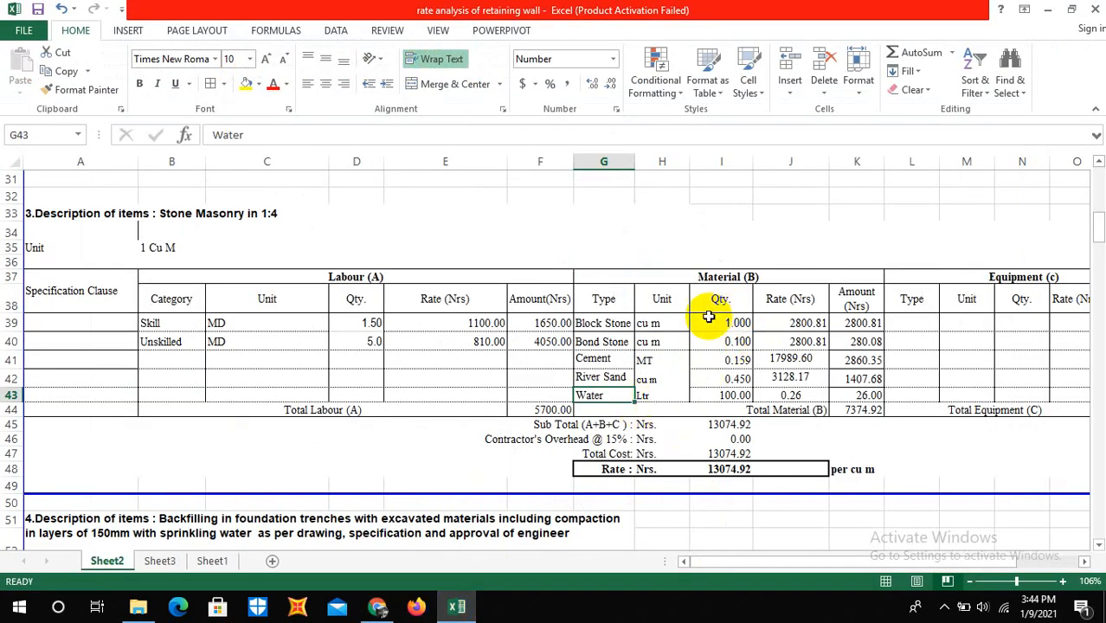
left_click(781, 323)
left_click(788, 360)
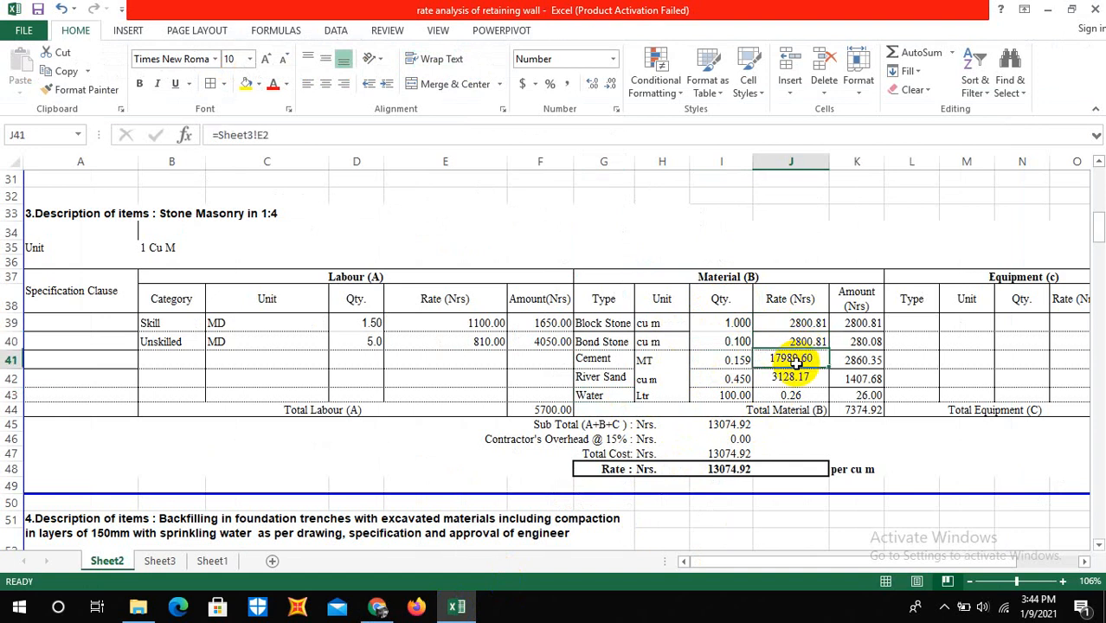
left_click(790, 377)
left_click(790, 393)
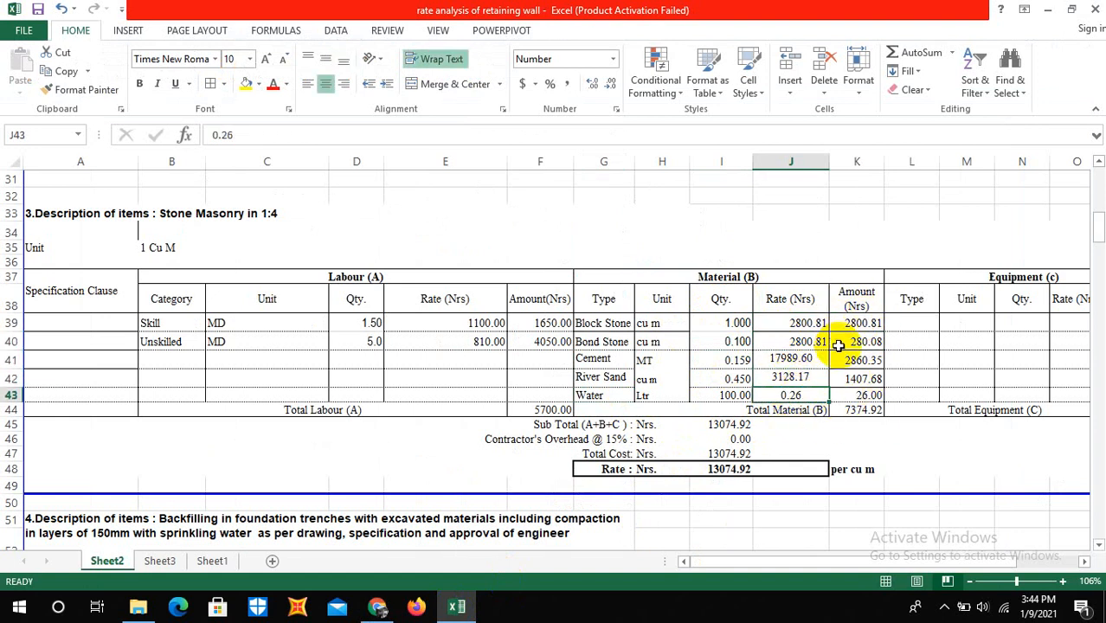
Inspect the formulas behind the stone masonry item's subtotal (A+B+C) and 15% contractor's overhead
scroll(762, 364, "down", 1)
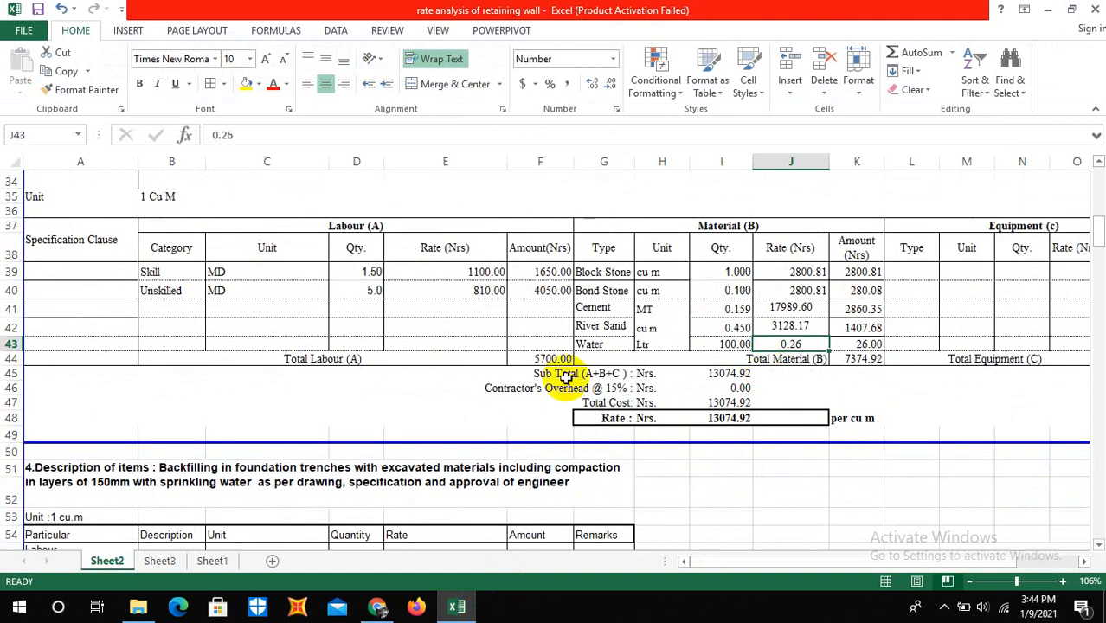
left_click(720, 377)
left_click(321, 135)
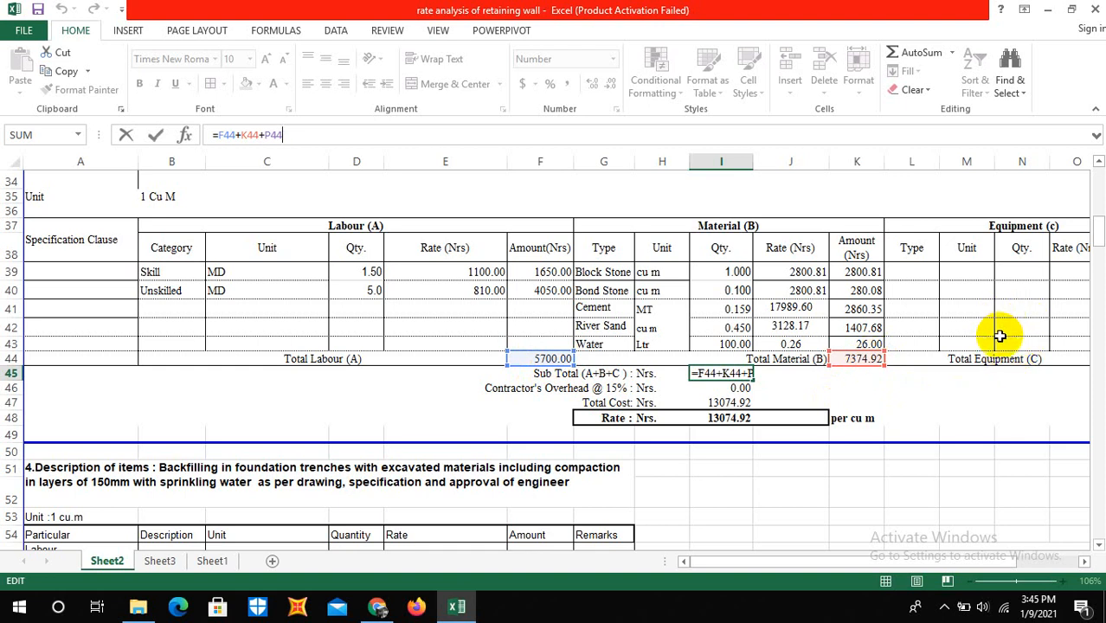
key("ctrl+Return")
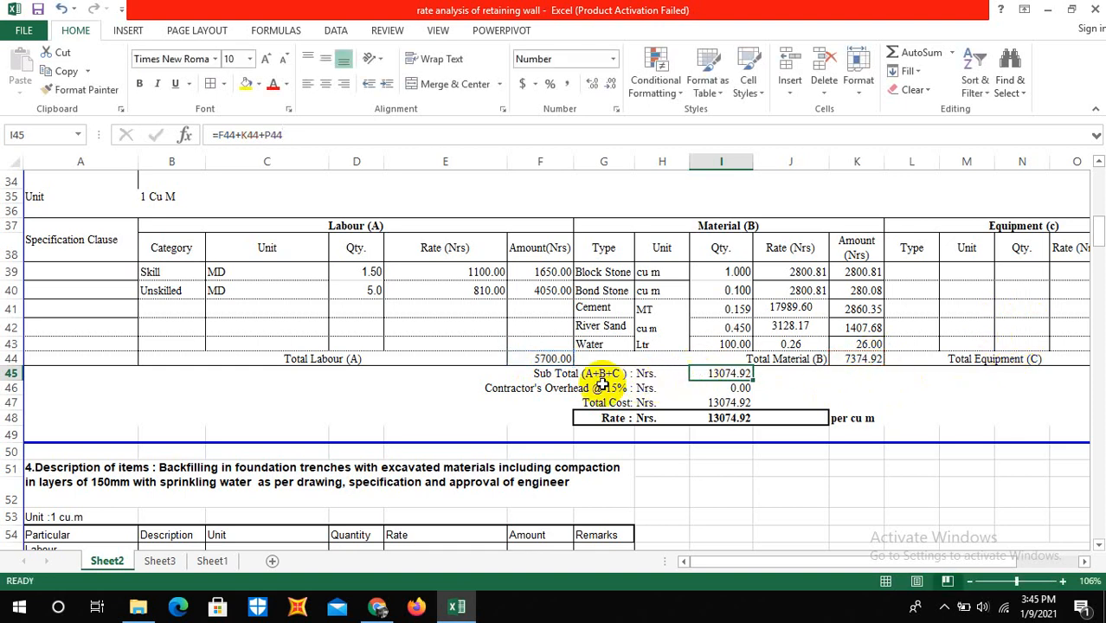
left_click(736, 389)
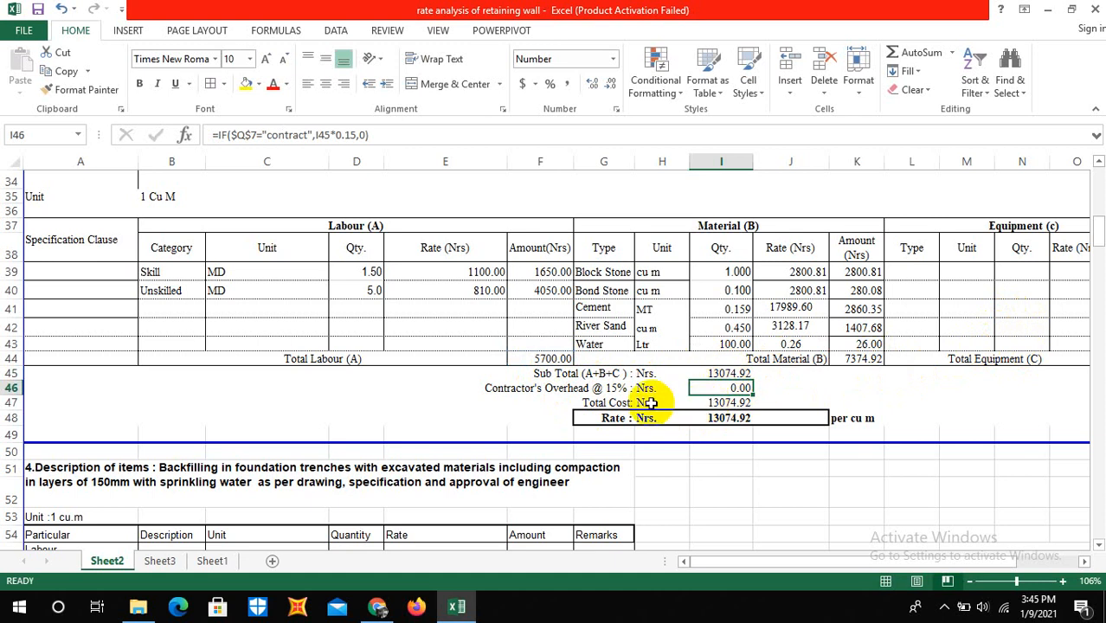
Look over the stone masonry rate summary and the backfilling items below it, and return to the Stone Masonry in 1:4 heading
scroll(651, 387, "up", 2)
scroll(438, 356, "down", 1)
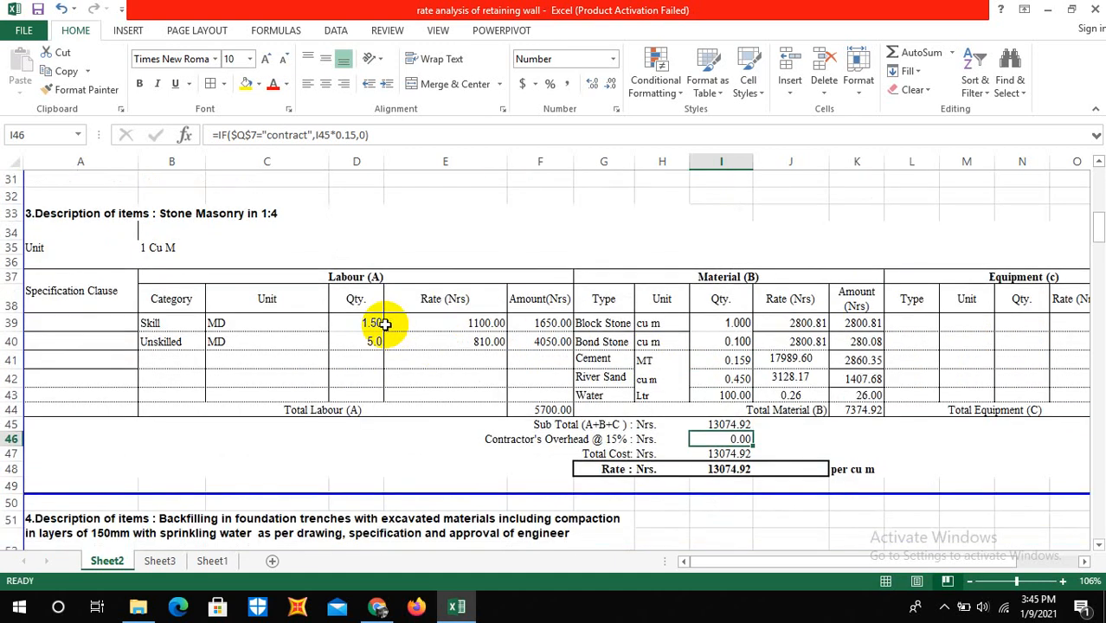
scroll(386, 323, "down", 1)
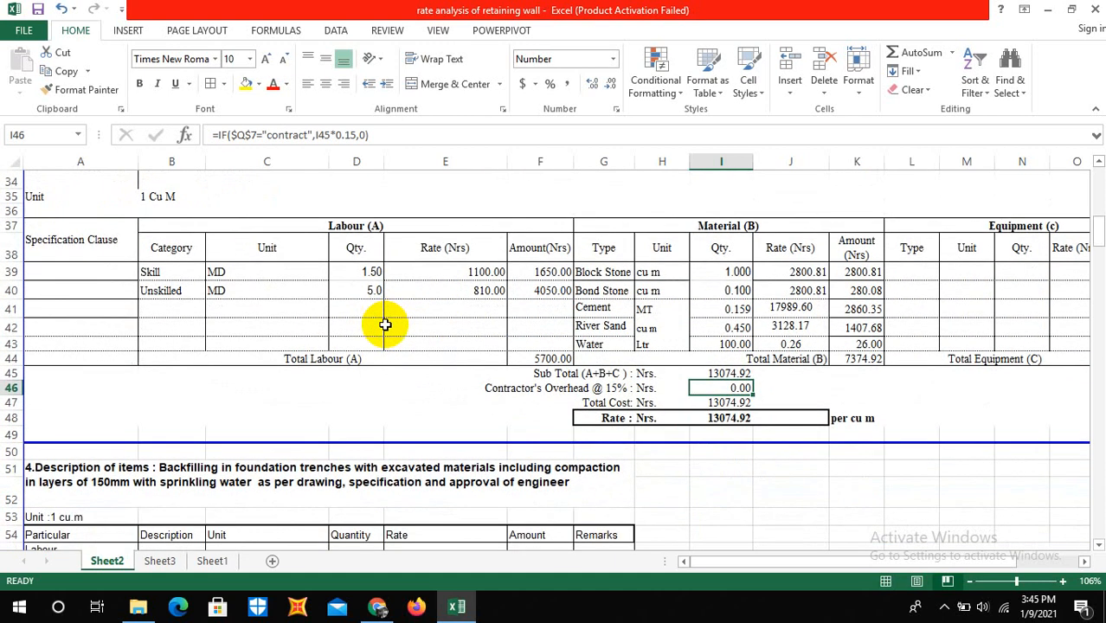
scroll(473, 367, "down", 1)
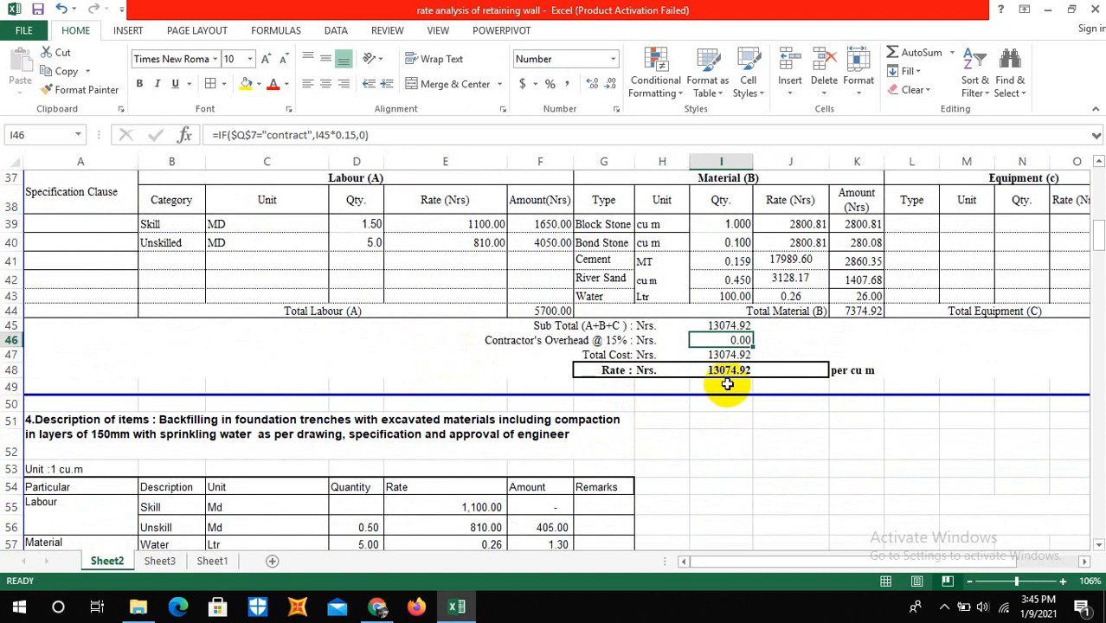
scroll(731, 375, "up", 1)
scroll(731, 375, "down", 1)
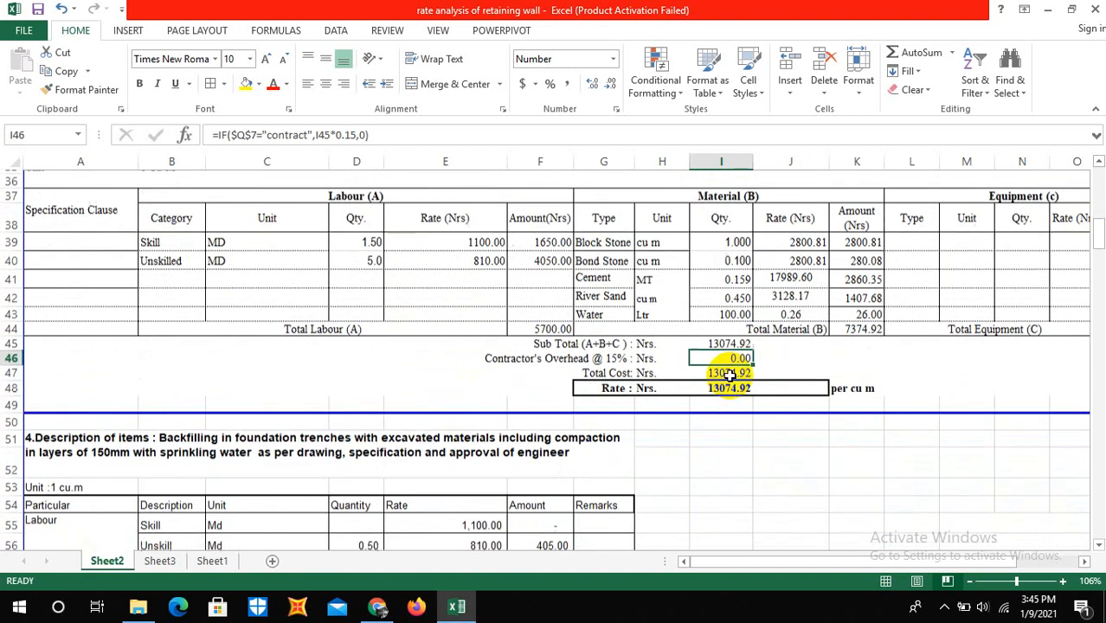
scroll(729, 375, "down", 4)
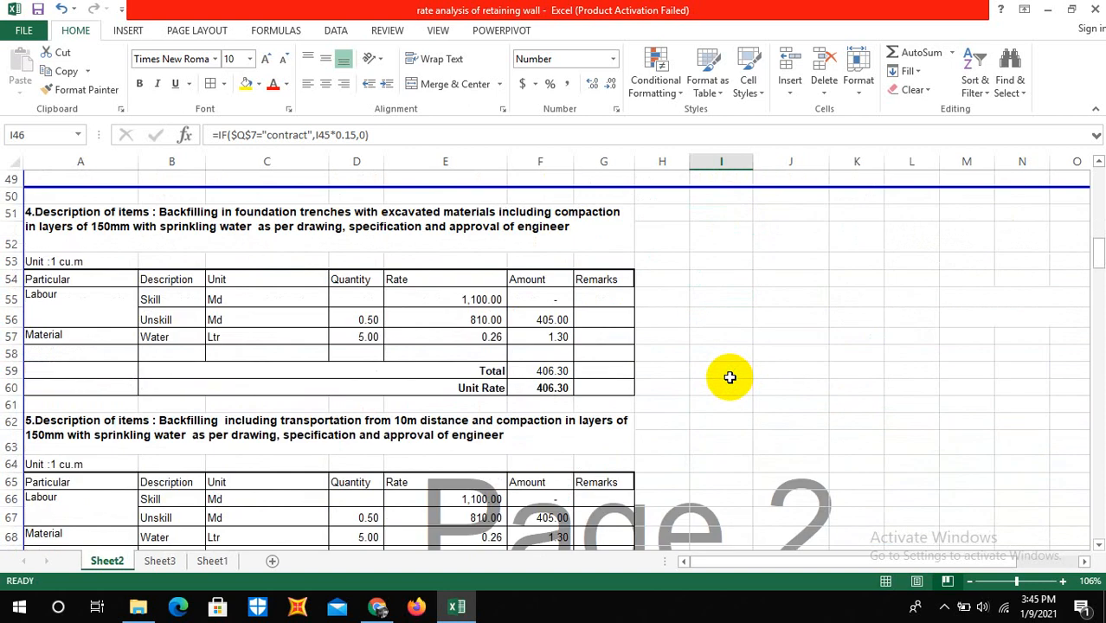
scroll(730, 377, "down", 3)
scroll(730, 378, "up", 8)
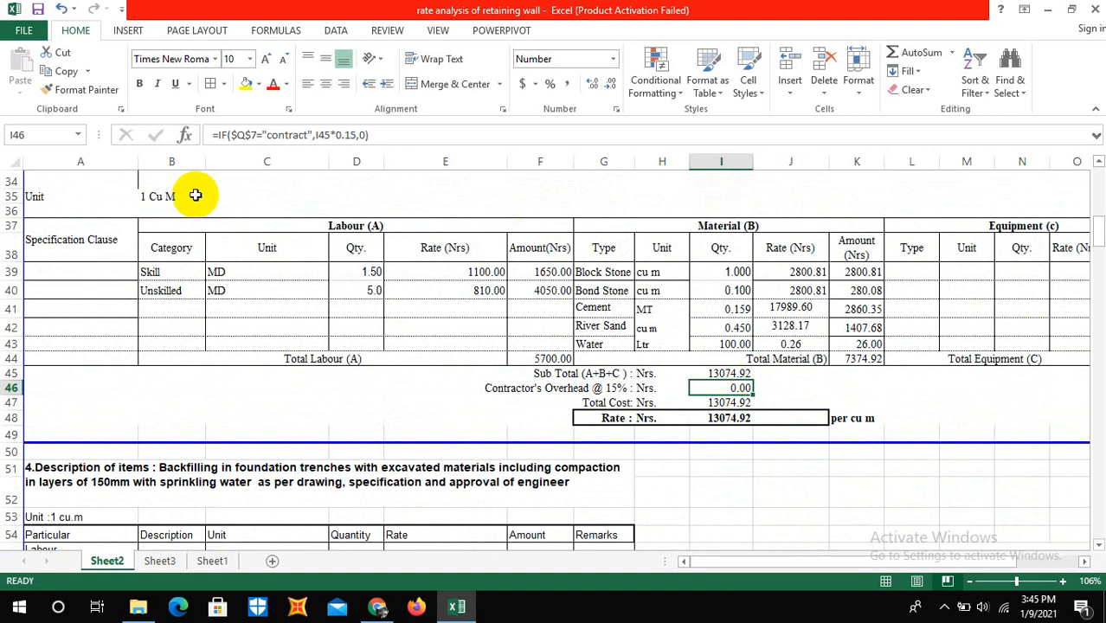
scroll(199, 234, "up", 2)
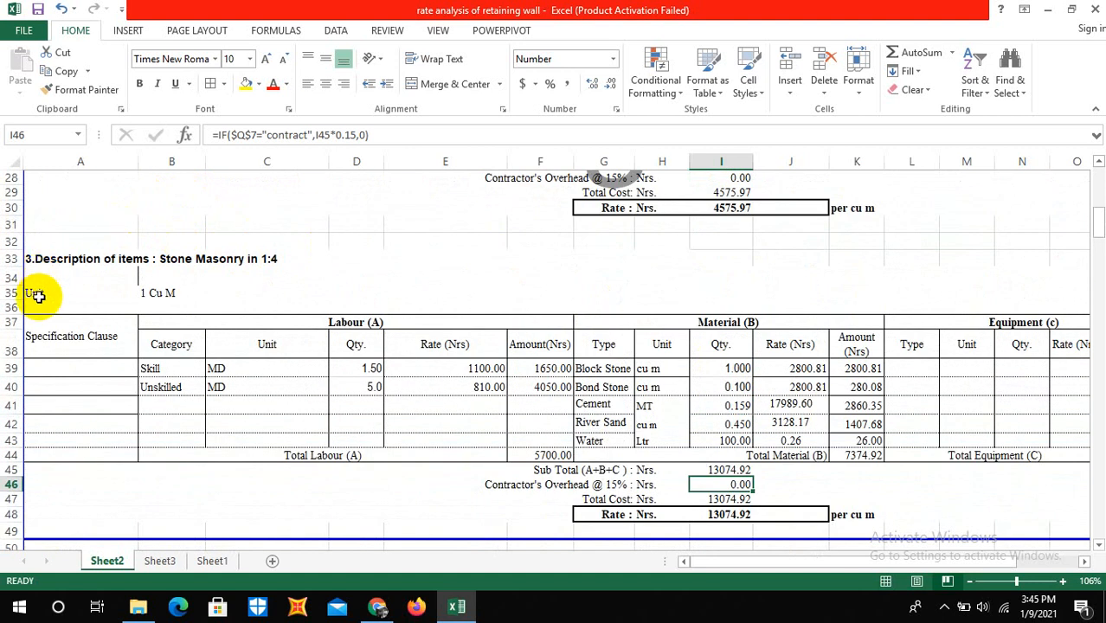
Check the stone masonry item's unit against its final rate per cubic metre
left_click(152, 296)
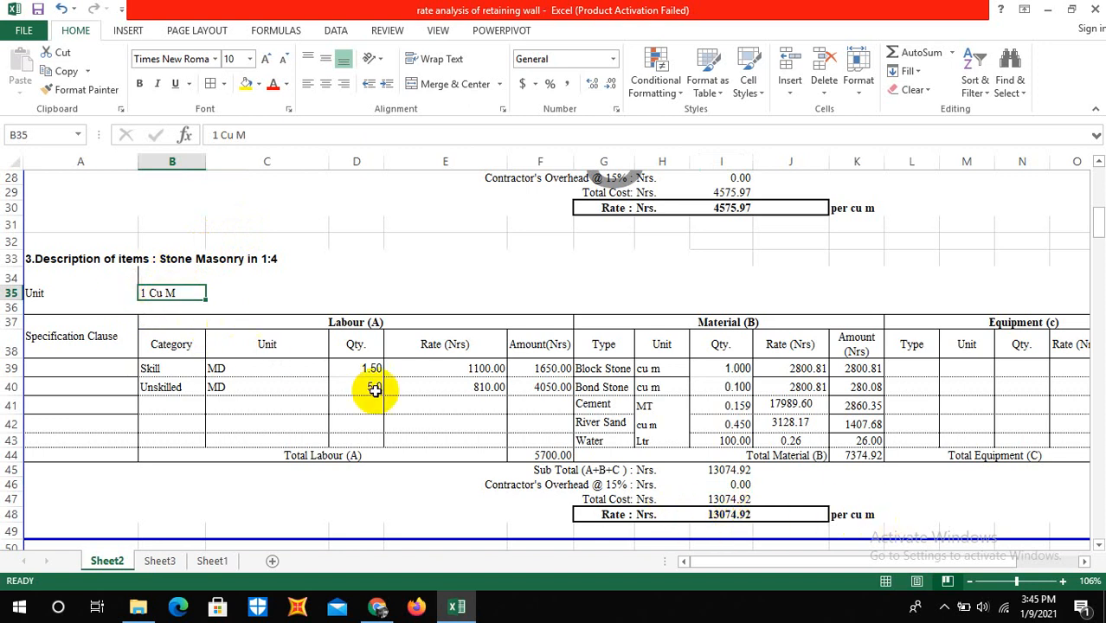
left_click(760, 525)
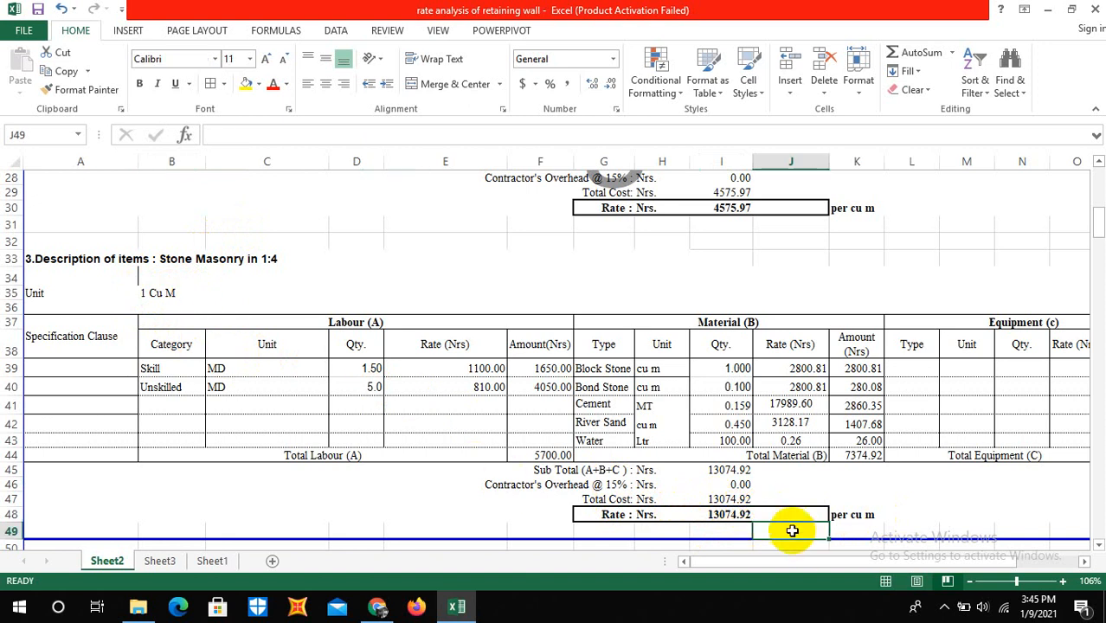
scroll(746, 463, "down", 1)
left_click(780, 519)
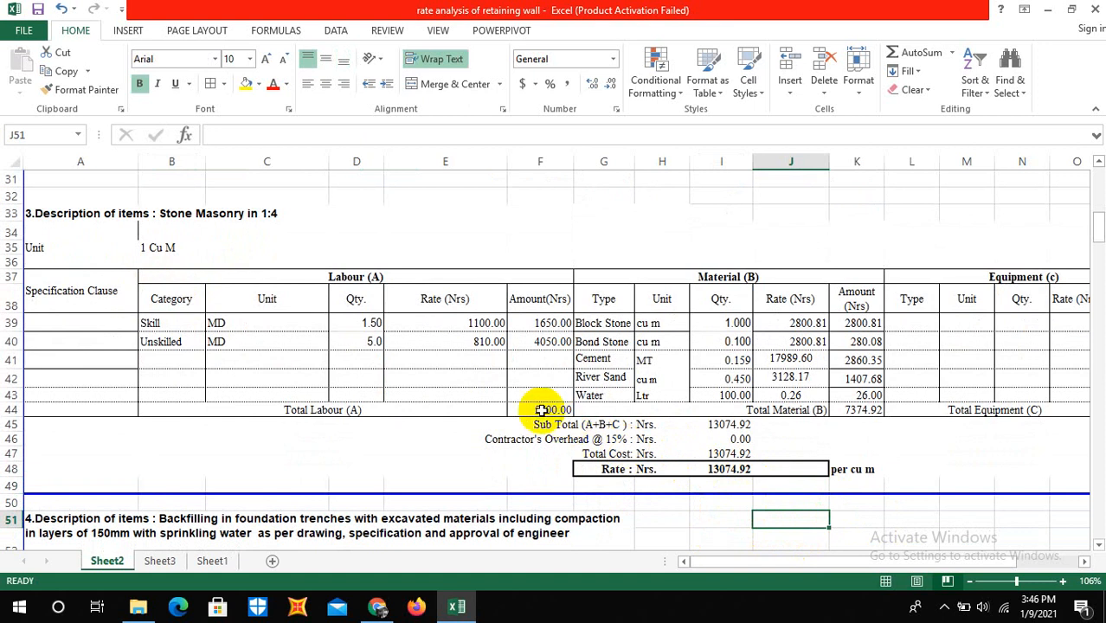
Consult the rate analysis norms table in the Chrome PDF once more, and return to the Excel sheet
scroll(362, 342, "down", 2)
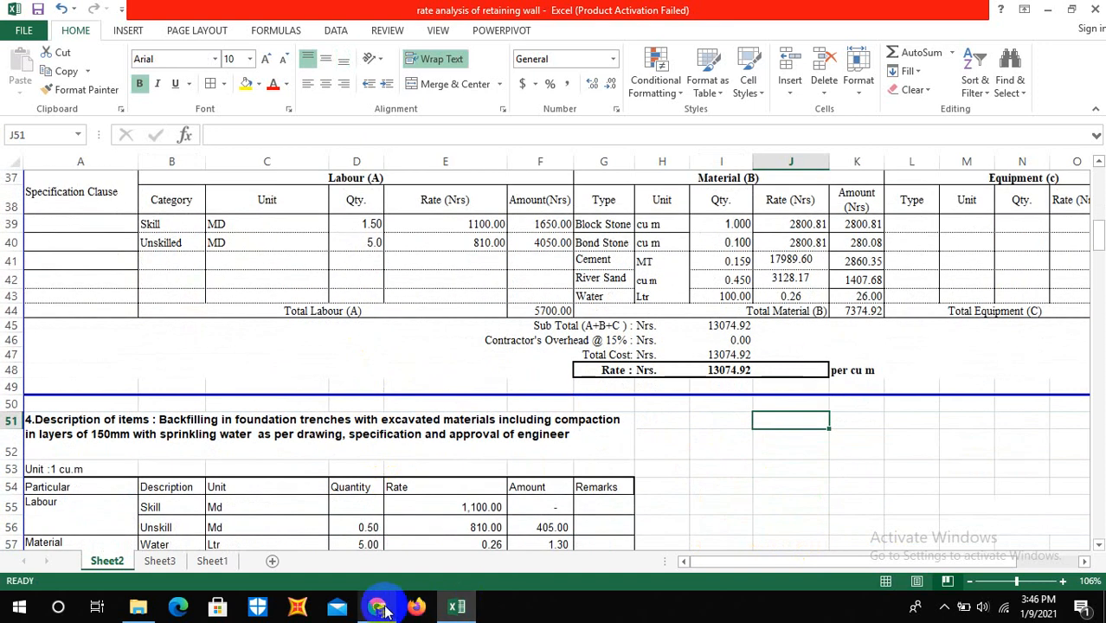
left_click(377, 607)
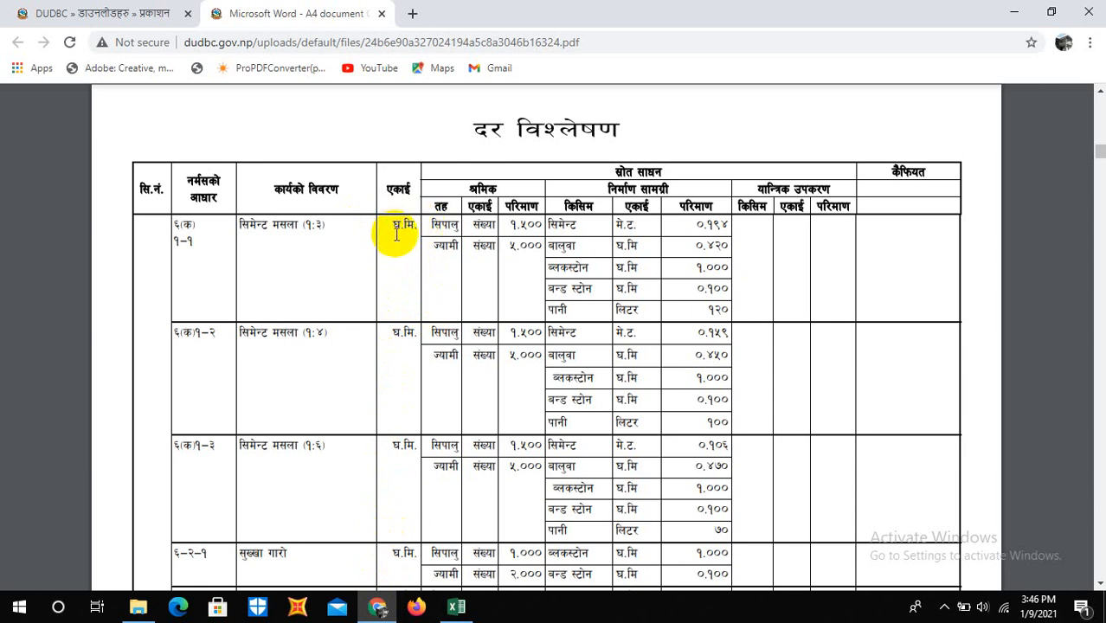
scroll(407, 228, "down", 1)
scroll(416, 213, "up", 1)
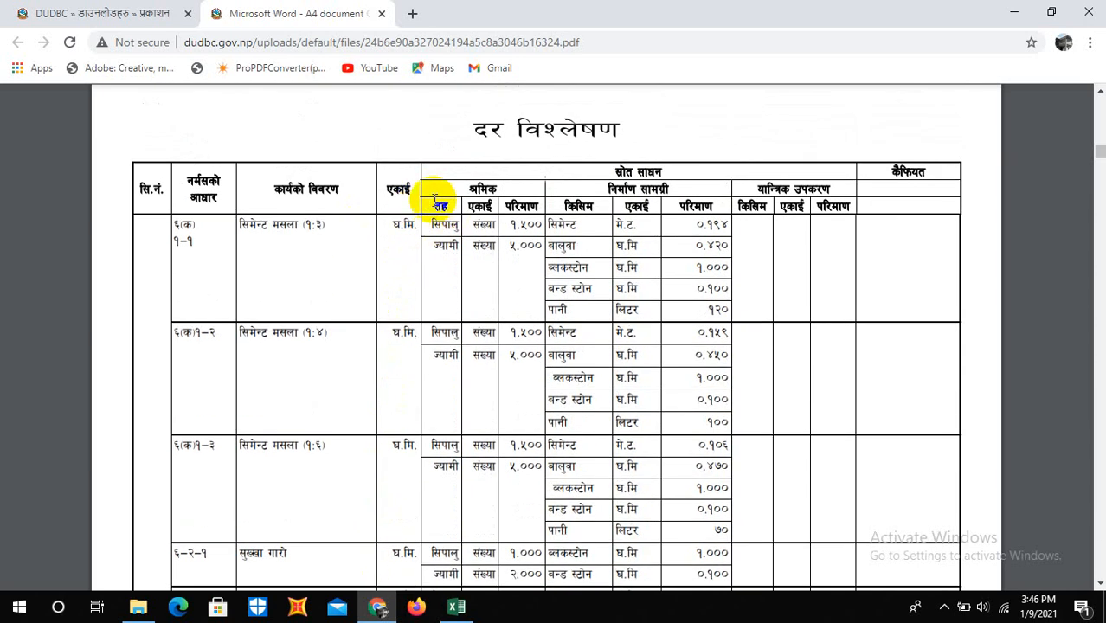
left_click(465, 611)
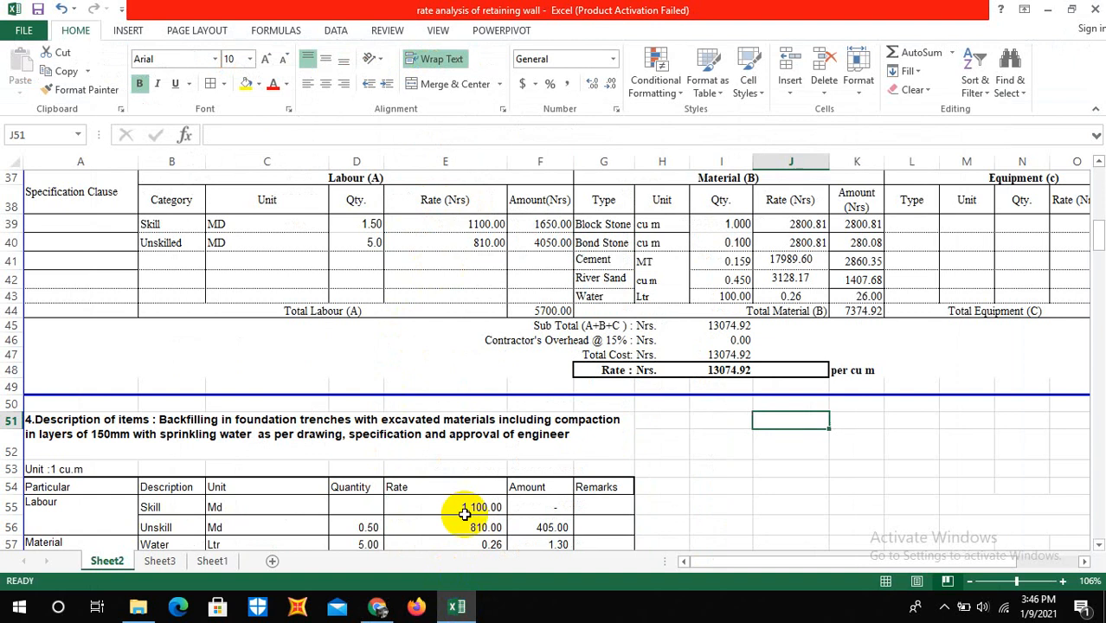
Review the labour, water quantity and unit rate of item 4, backfilling foundation trenches with excavated materials
scroll(450, 372, "down", 1)
scroll(469, 353, "down", 1)
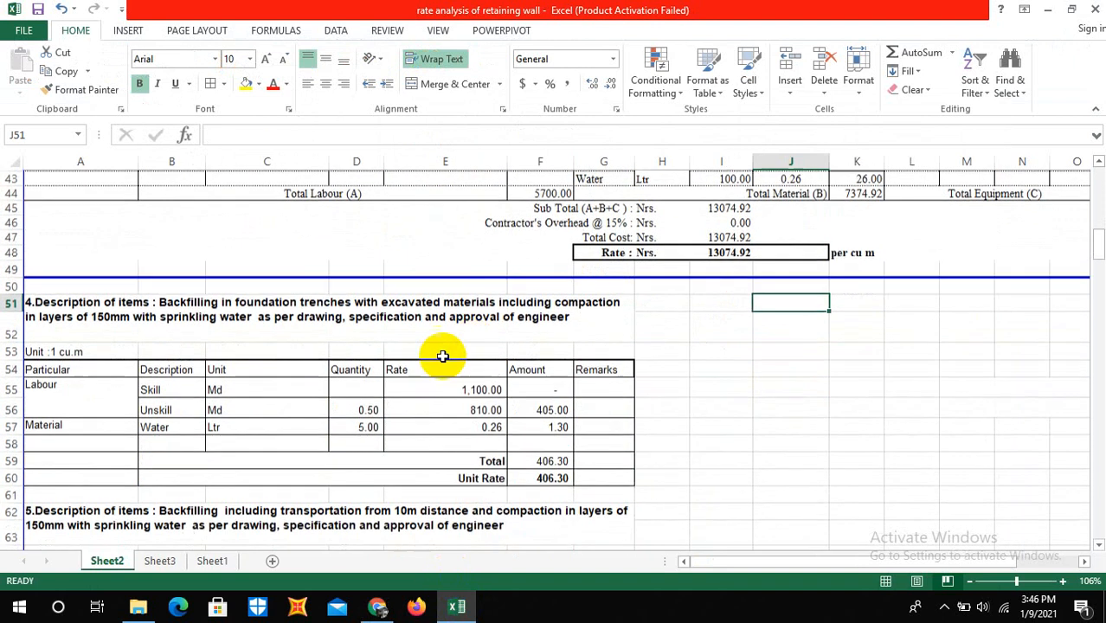
scroll(297, 351, "down", 1)
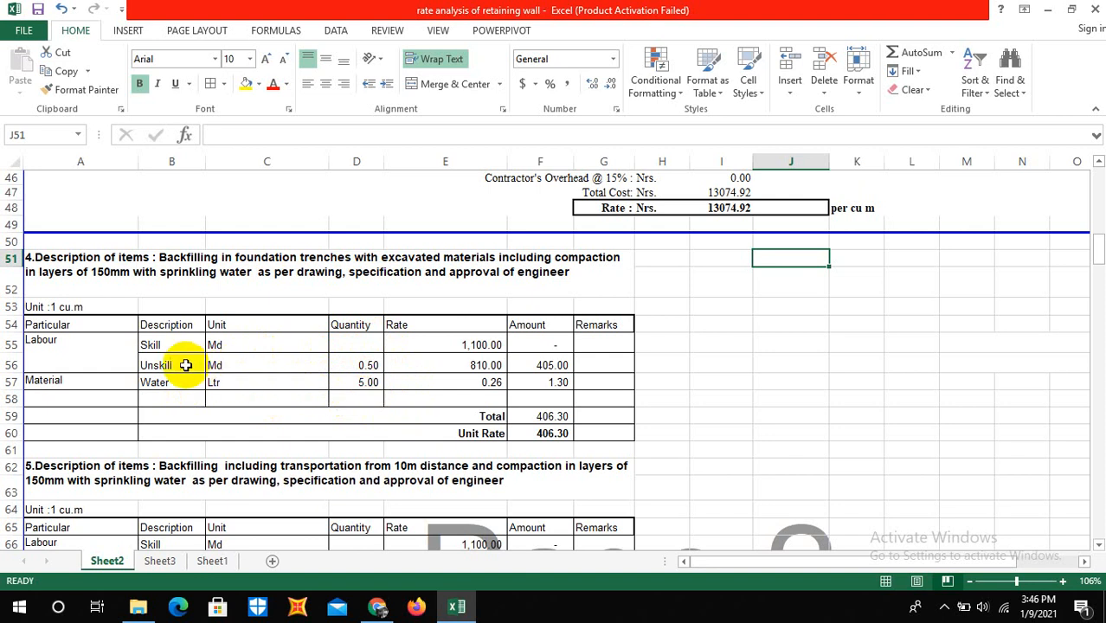
left_click(364, 381)
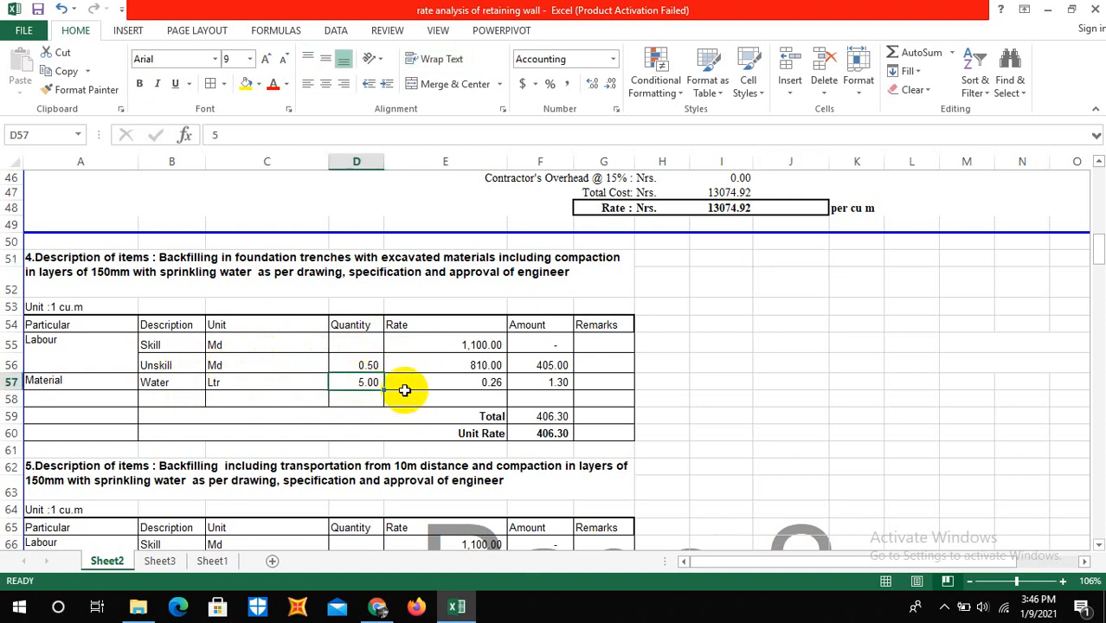
scroll(355, 333, "down", 1)
scroll(287, 259, "down", 1)
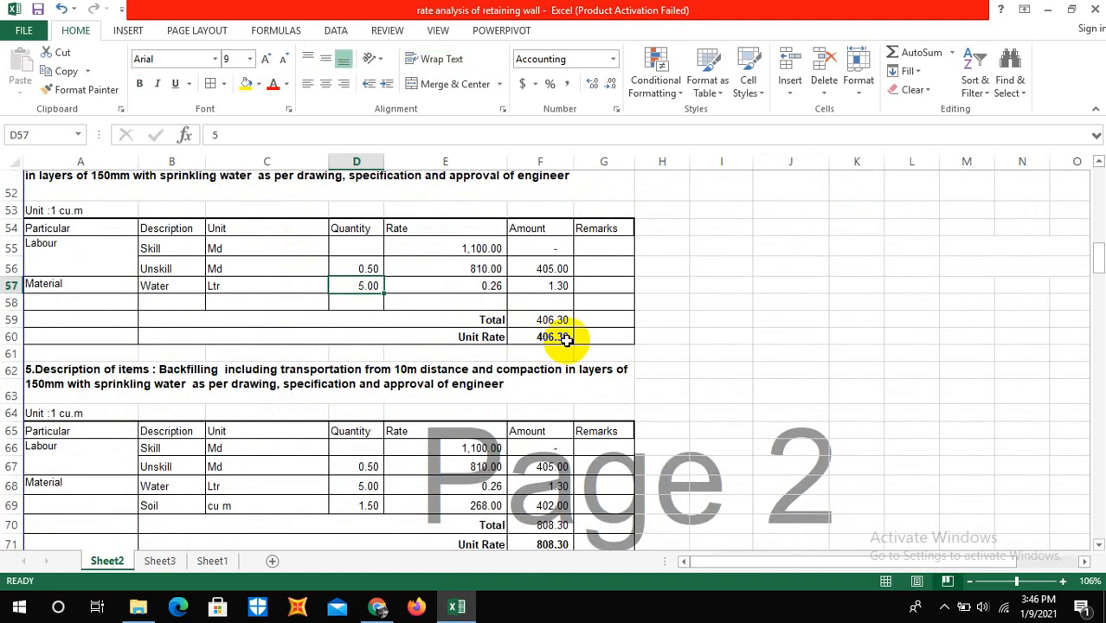
Examine item 5, backfilling with transportation from 10m distance, and item 6, plain cement concrete (1:2:4) in foundation
scroll(494, 321, "down", 3)
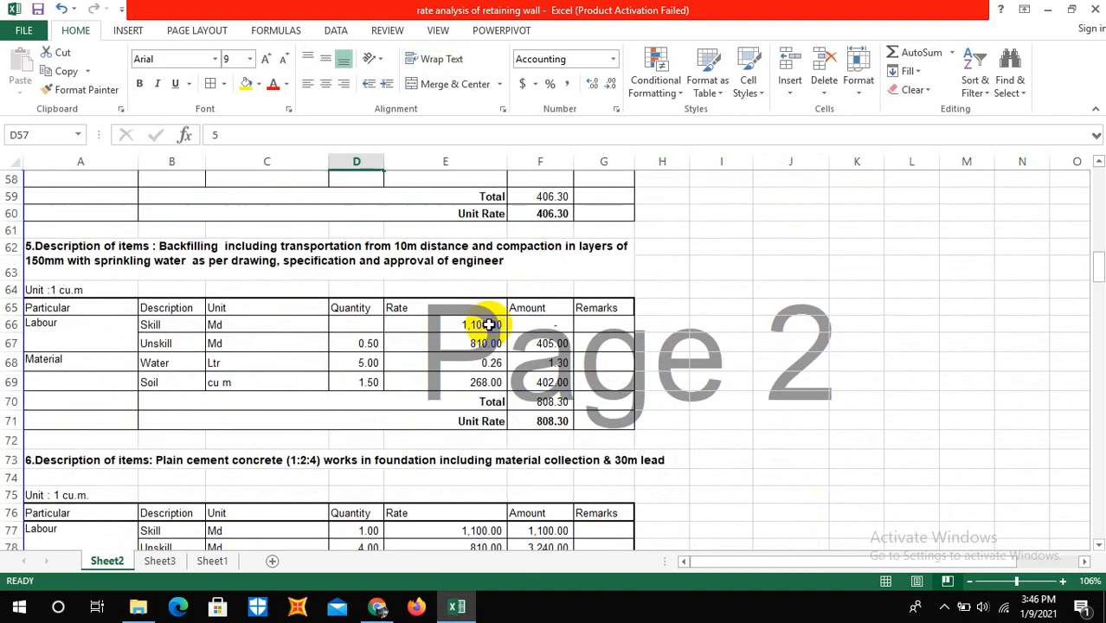
scroll(489, 316, "down", 2)
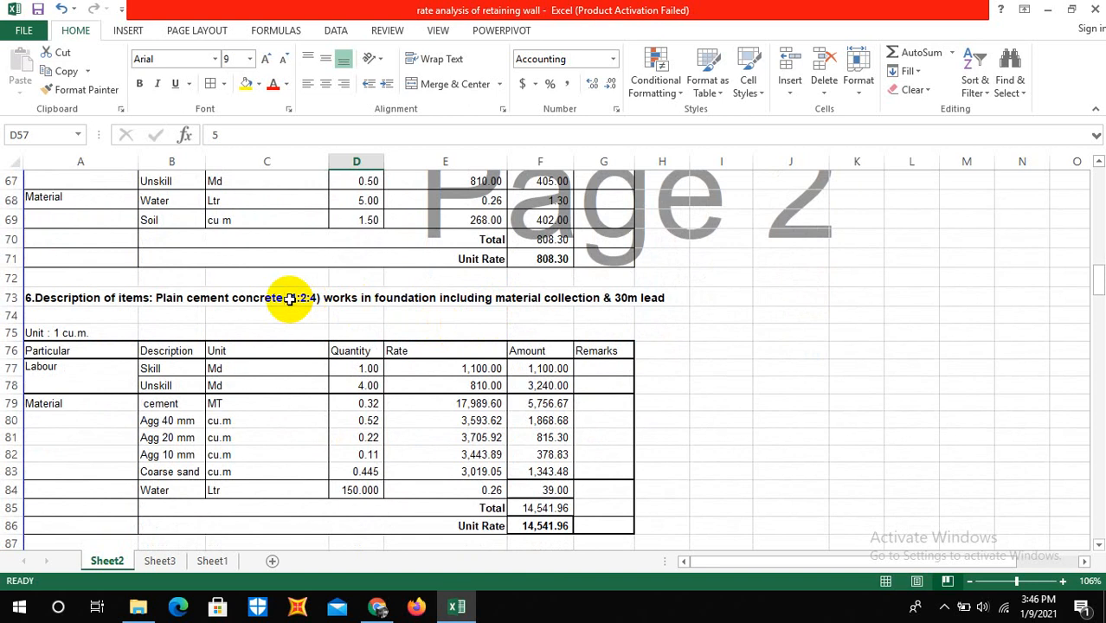
scroll(383, 308, "down", 1)
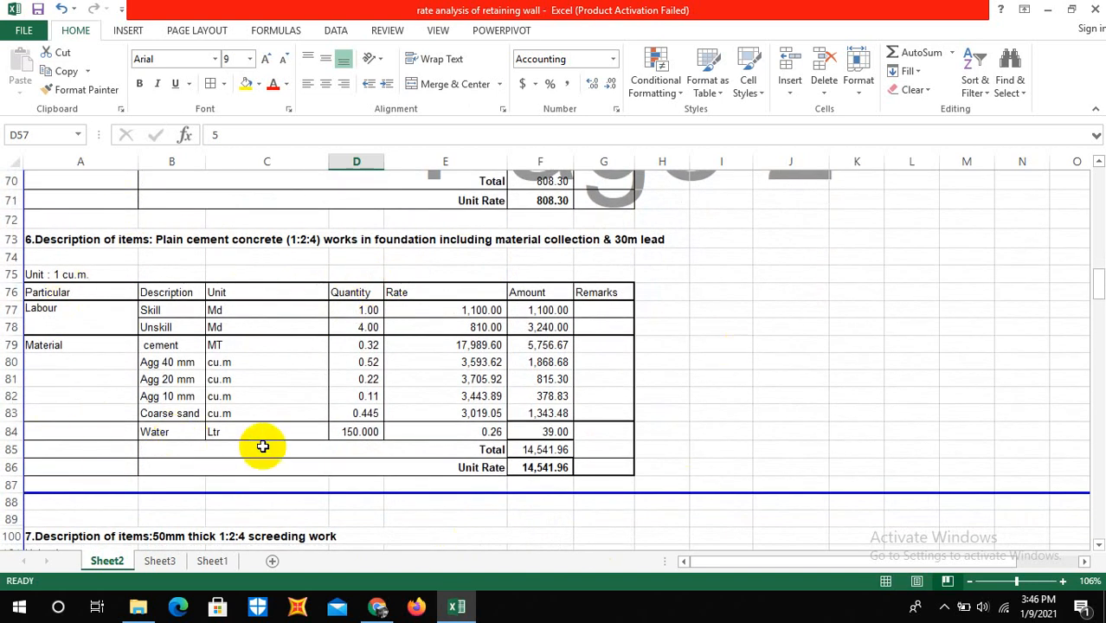
Review the labour, cement, aggregate, sand and water quantities of item 6, plain cement concrete (1:2:4) in foundation
scroll(300, 443, "up", 2)
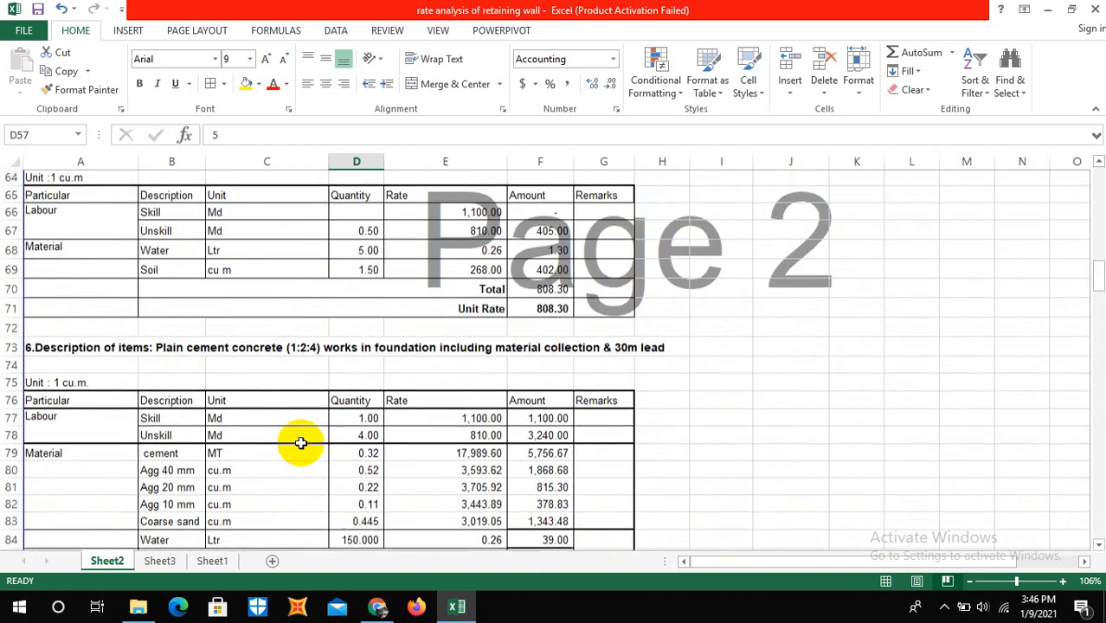
scroll(299, 437, "down", 1)
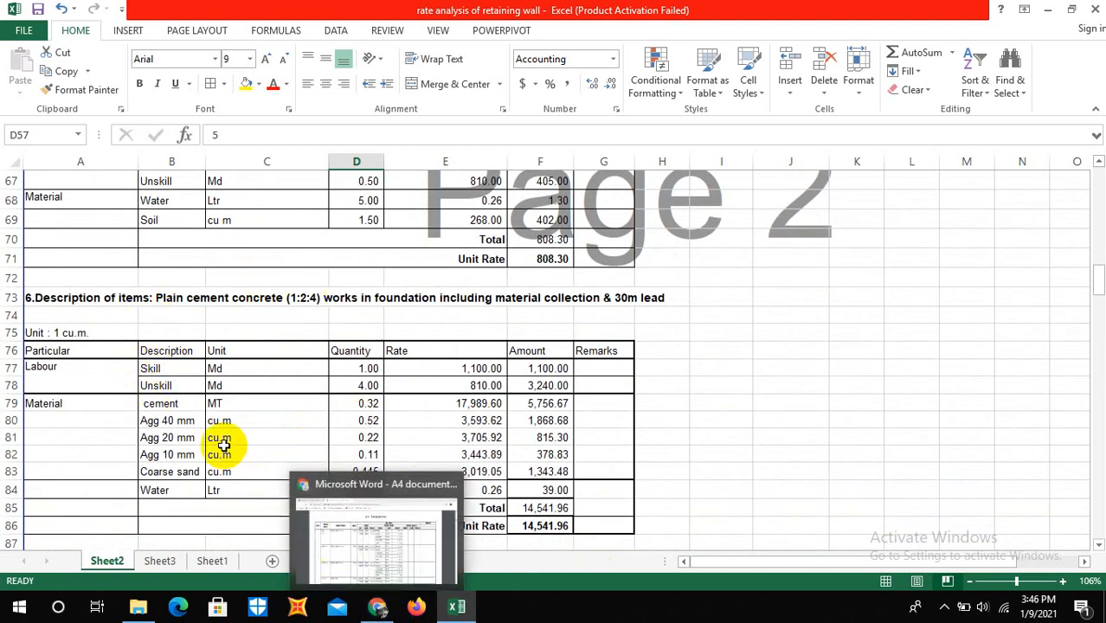
scroll(355, 381, "down", 2)
scroll(323, 362, "down", 2)
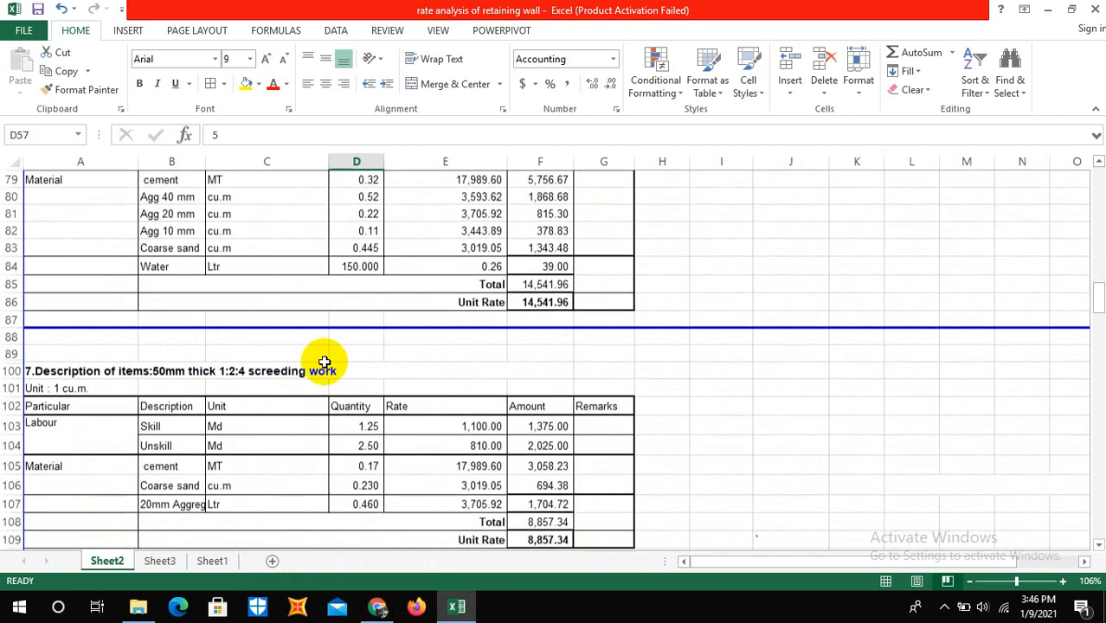
scroll(321, 355, "up", 2)
scroll(283, 269, "down", 2)
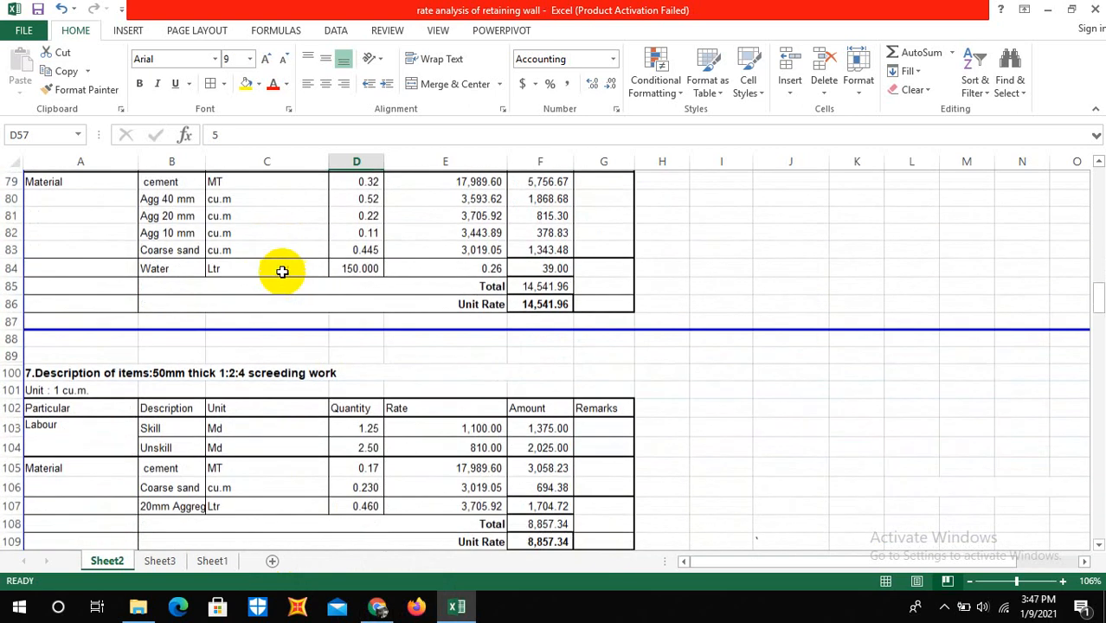
scroll(297, 343, "up", 2)
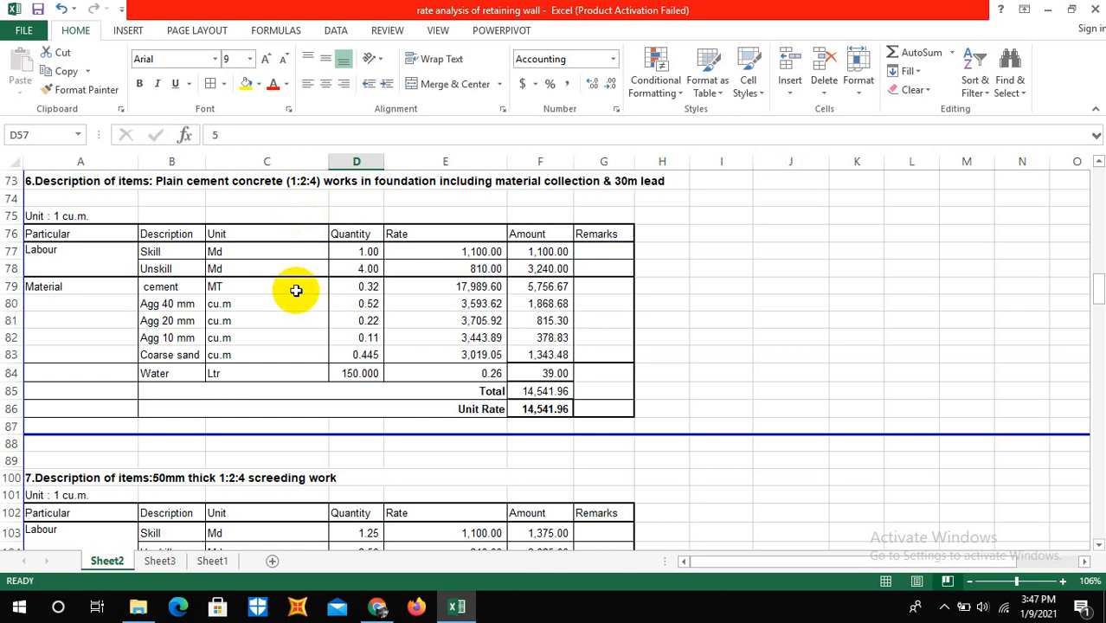
Examine the labour and material quantities, rates and unit rate of item 7, 50mm thick 1:2:4 screeding work
scroll(296, 291, "down", 2)
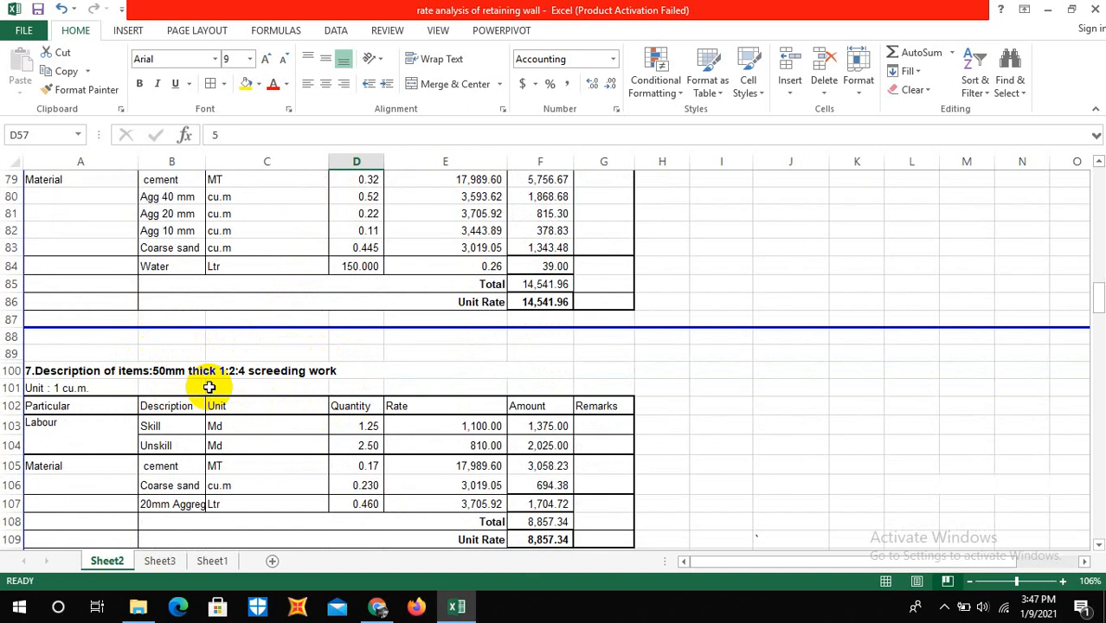
scroll(195, 390, "down", 1)
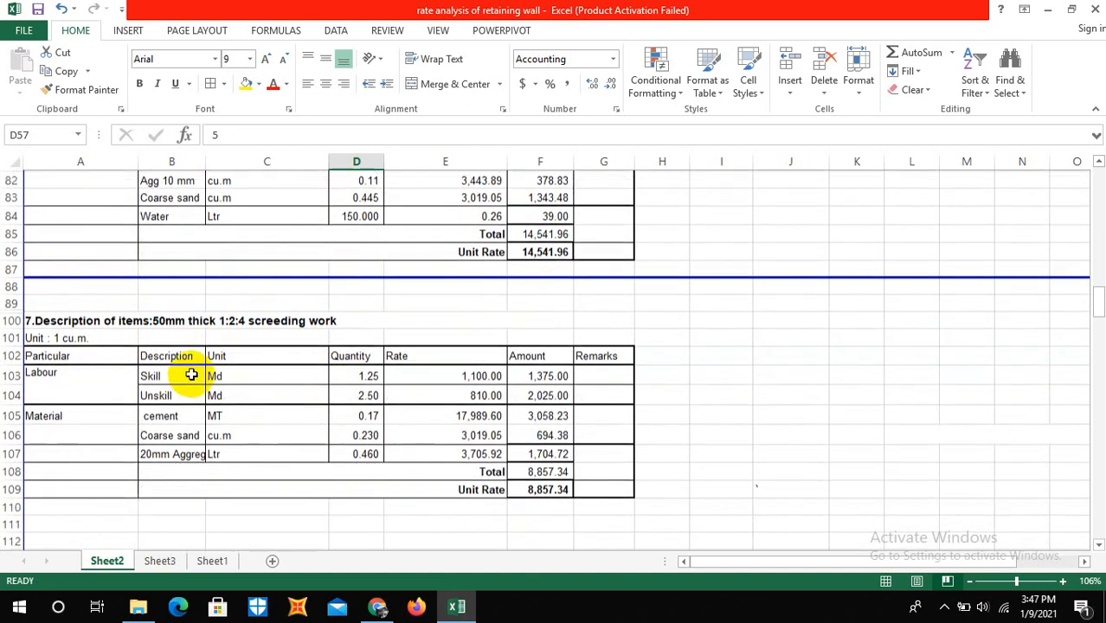
scroll(130, 357, "down", 1)
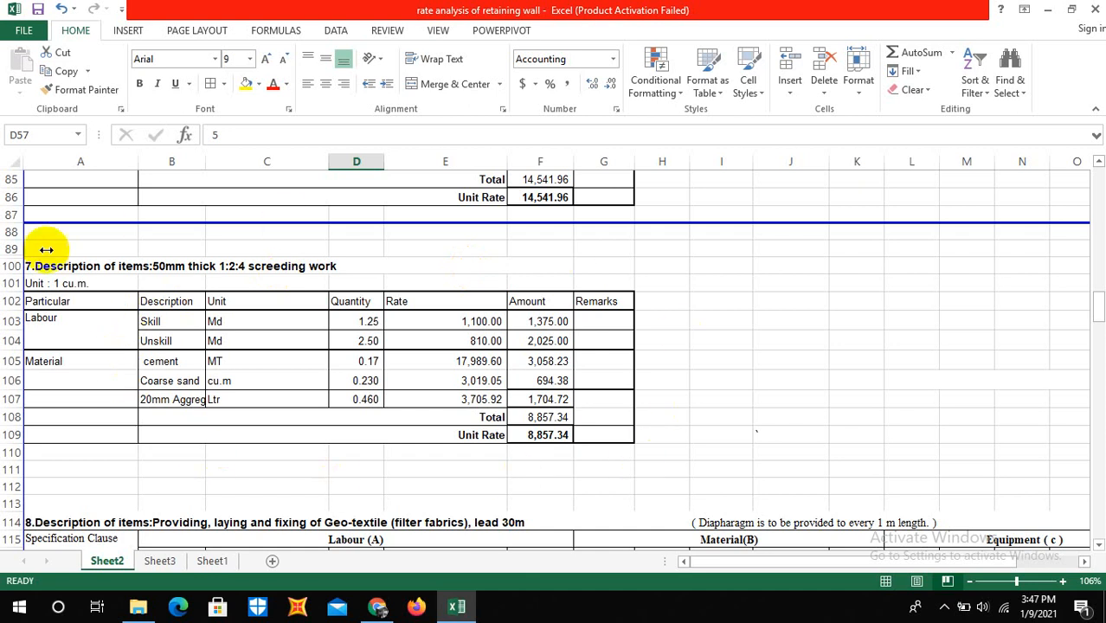
scroll(275, 418, "down", 1)
scroll(304, 414, "up", 1)
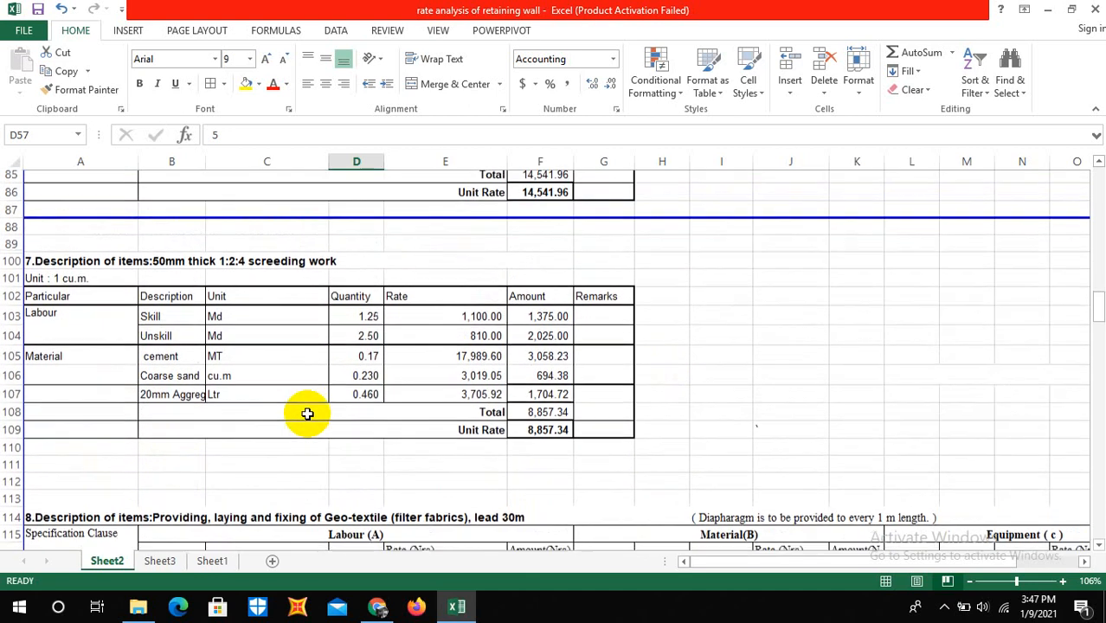
scroll(274, 397, "down", 1)
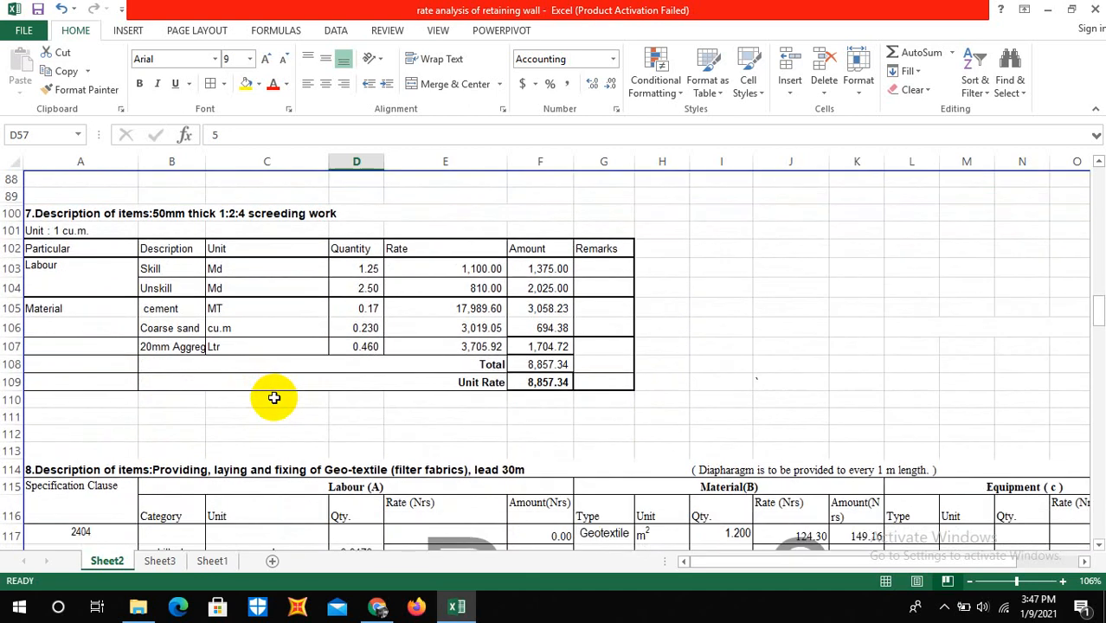
scroll(282, 396, "up", 1)
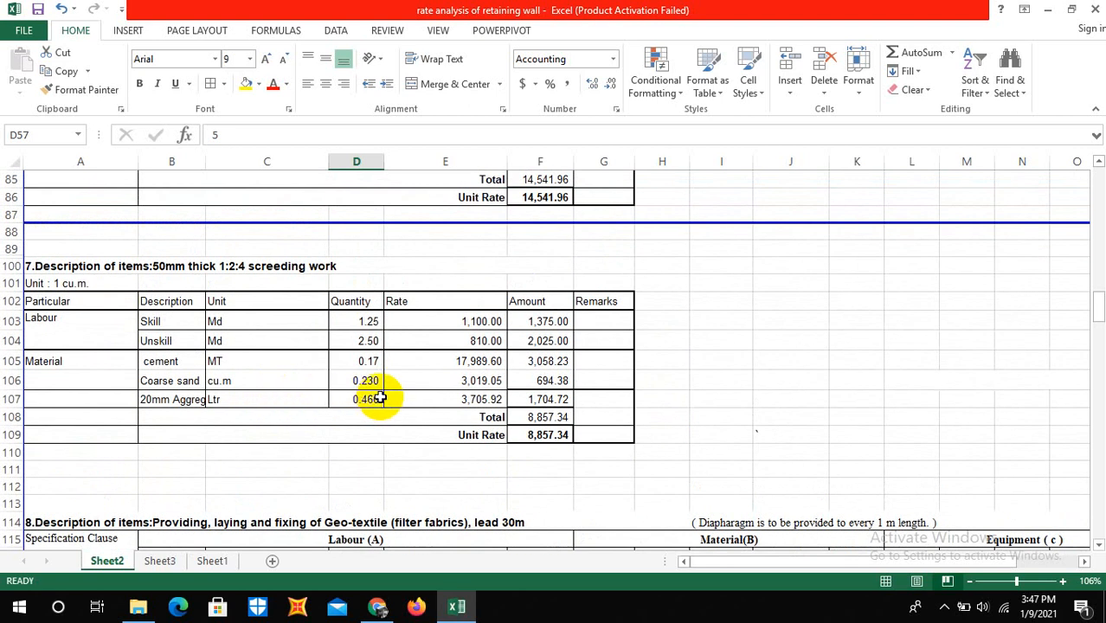
Recap the rate analysis from item 1, earthwork excavation, through item 6, plain cement concrete, and return to the sheet's beginning
scroll(378, 396, "up", 4)
scroll(380, 396, "up", 20)
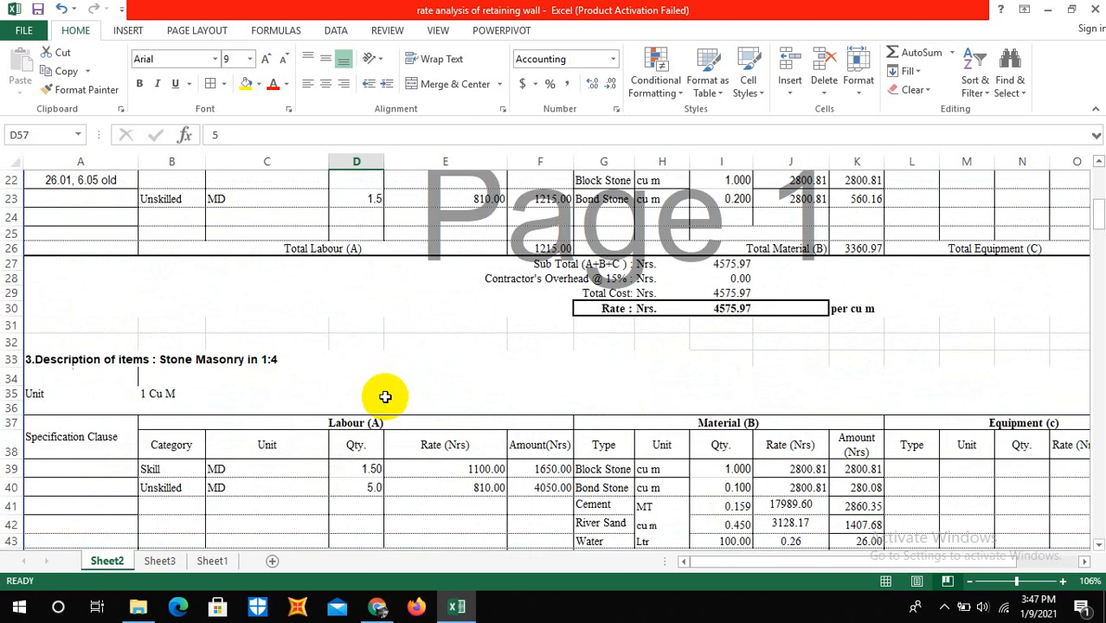
scroll(385, 397, "up", 3)
scroll(384, 397, "down", 3)
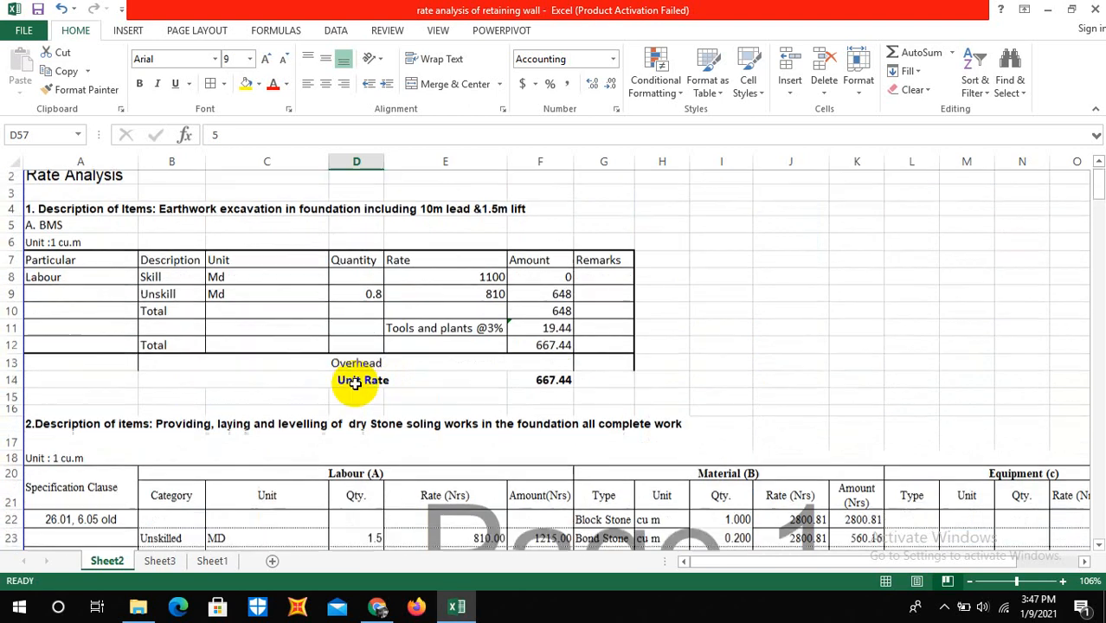
scroll(420, 324, "down", 2)
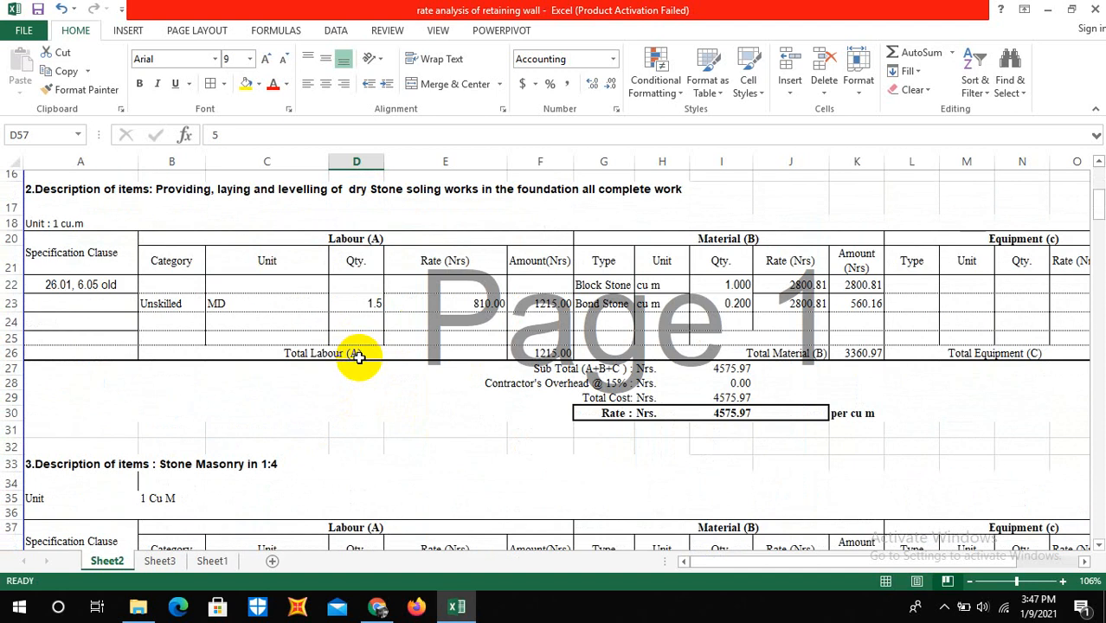
scroll(363, 367, "down", 5)
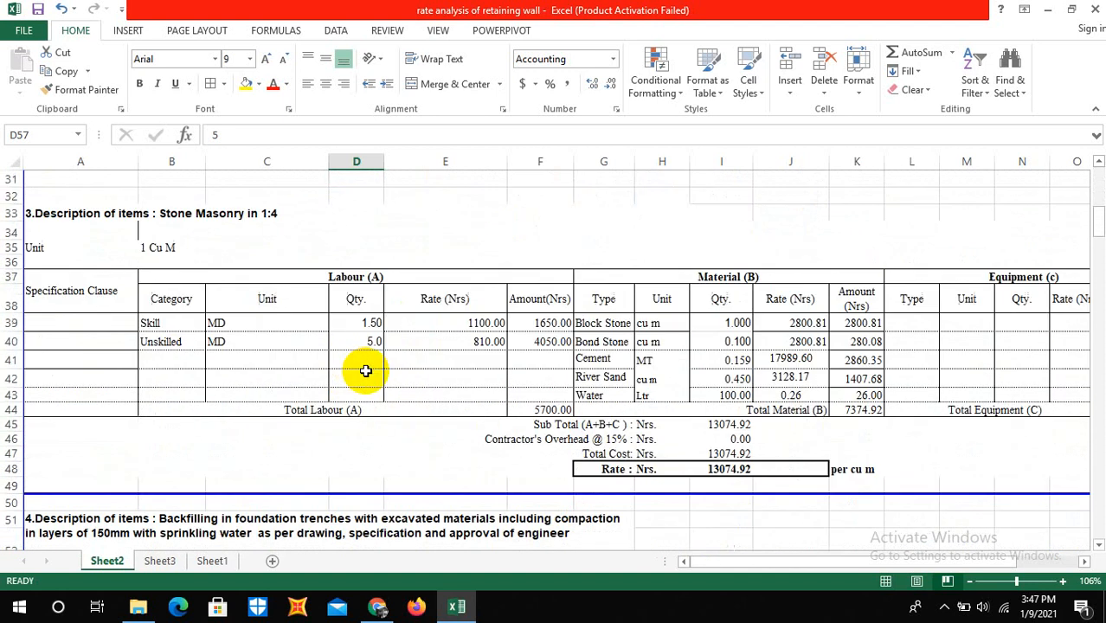
scroll(341, 373, "down", 2)
scroll(333, 379, "down", 2)
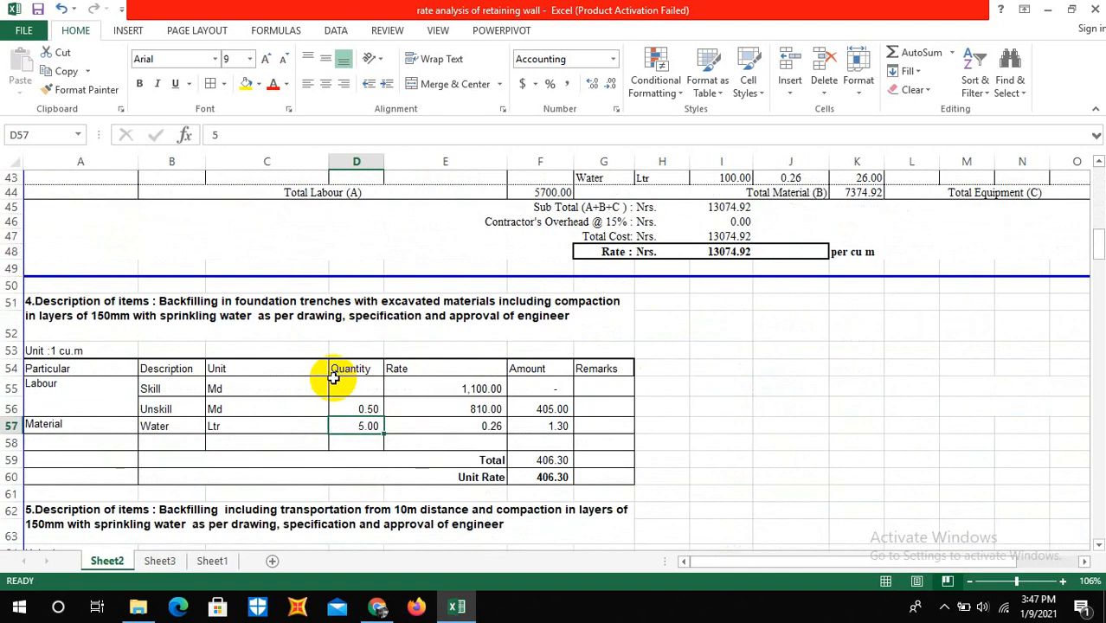
scroll(335, 372, "down", 2)
scroll(334, 374, "down", 5)
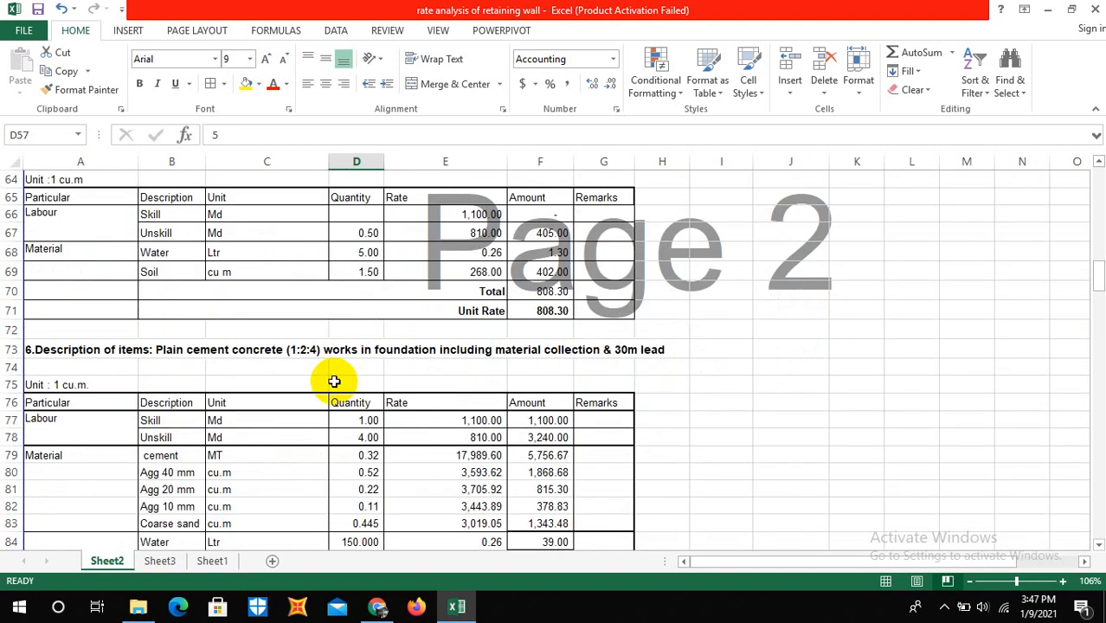
scroll(334, 381, "down", 2)
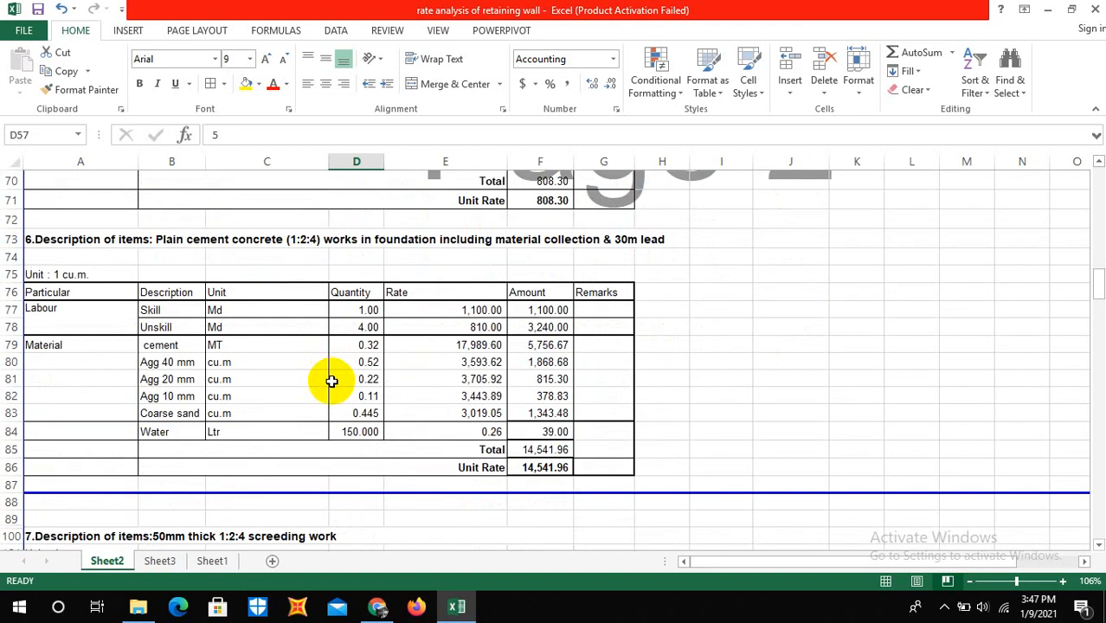
scroll(334, 384, "up", 8)
scroll(332, 384, "up", 14)
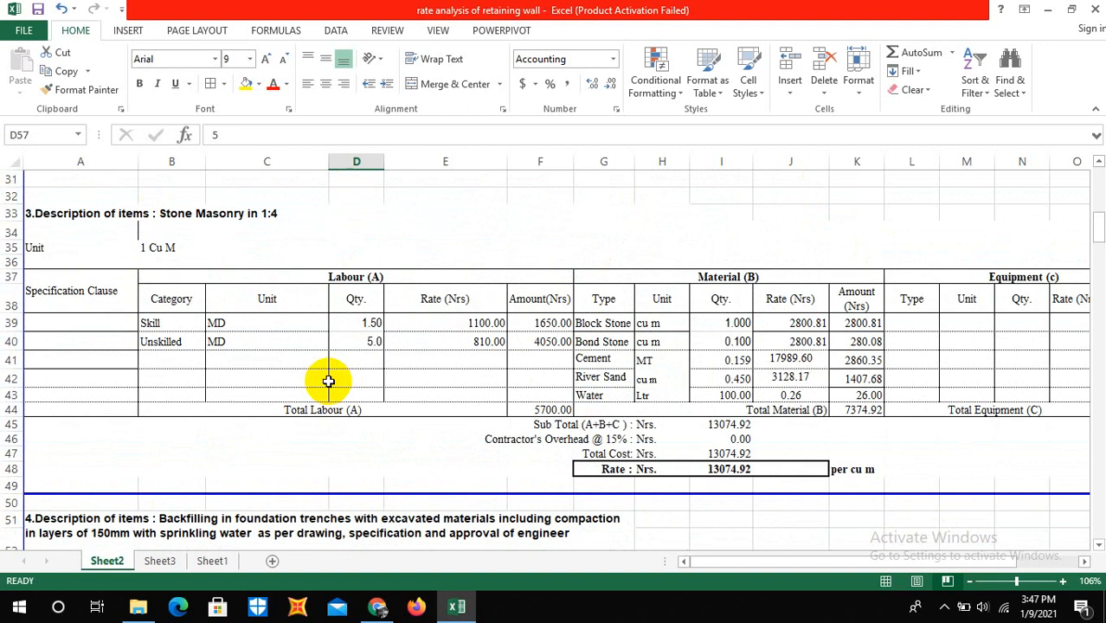
scroll(328, 382, "up", 1)
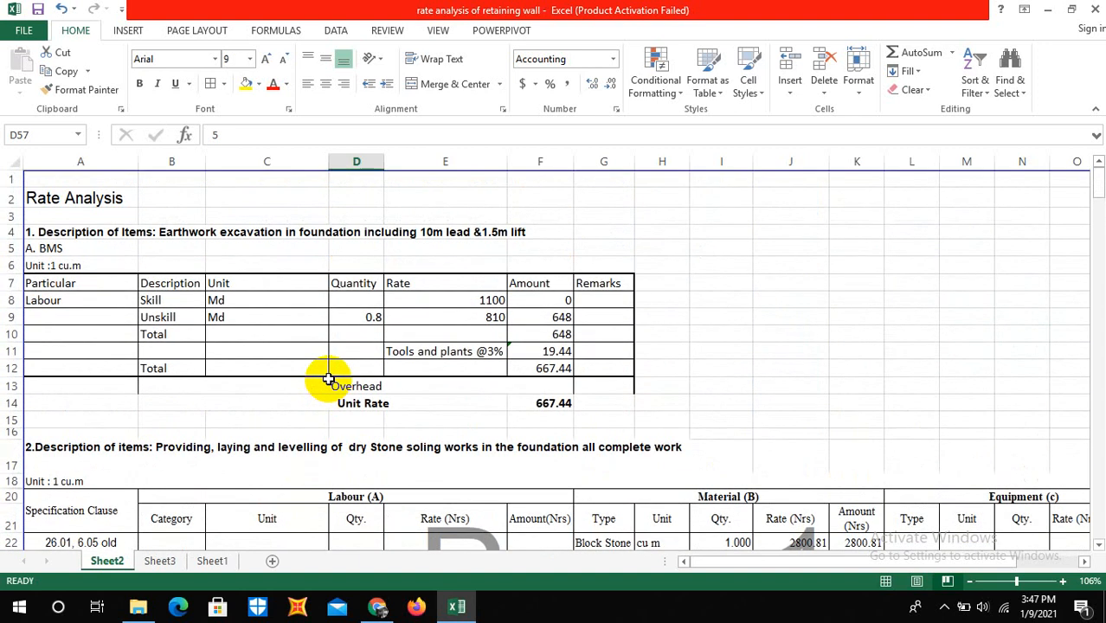